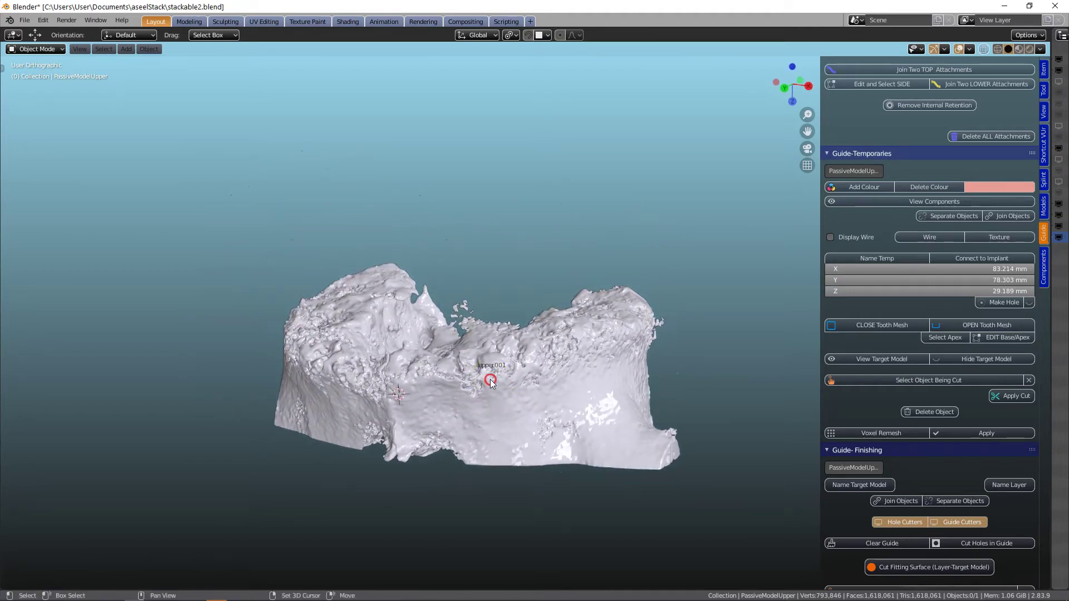
# Step: Unhide the pink PassiveModelUpper model over the white upper.001 bone scan
pyautogui.scroll(2, 492, 384)
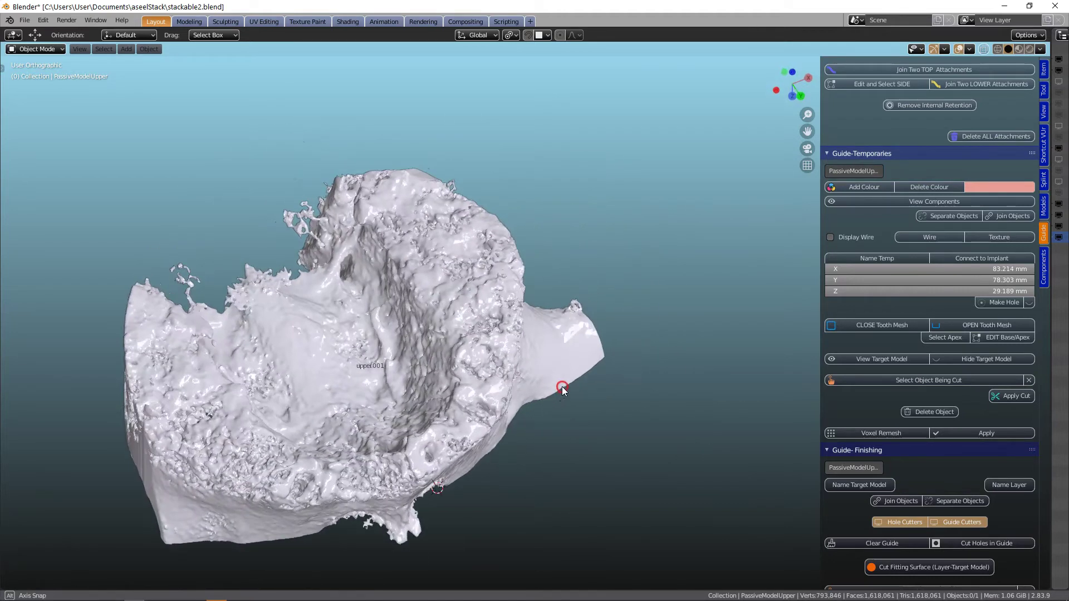
pyautogui.moveTo(401, 279); pyautogui.dragTo(320, 285, button='middle')
pyautogui.moveTo(142, 288); pyautogui.dragTo(423, 275, button='middle')
pyautogui.hotkey('alt', 'h')
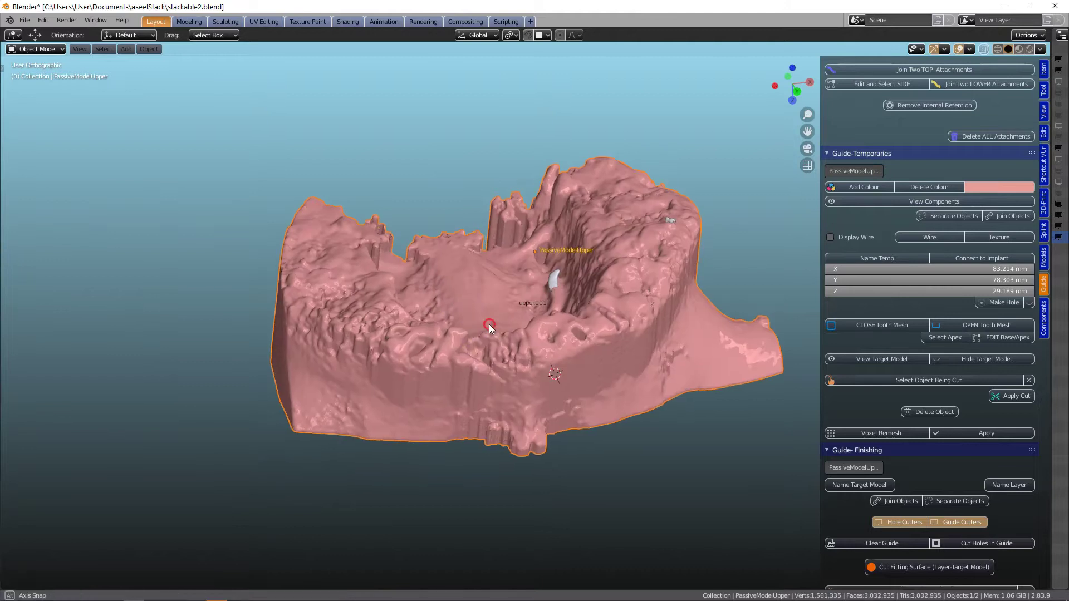
pyautogui.moveTo(489, 324); pyautogui.dragTo(436, 315, button='middle')
pyautogui.scroll(2, 436, 316)
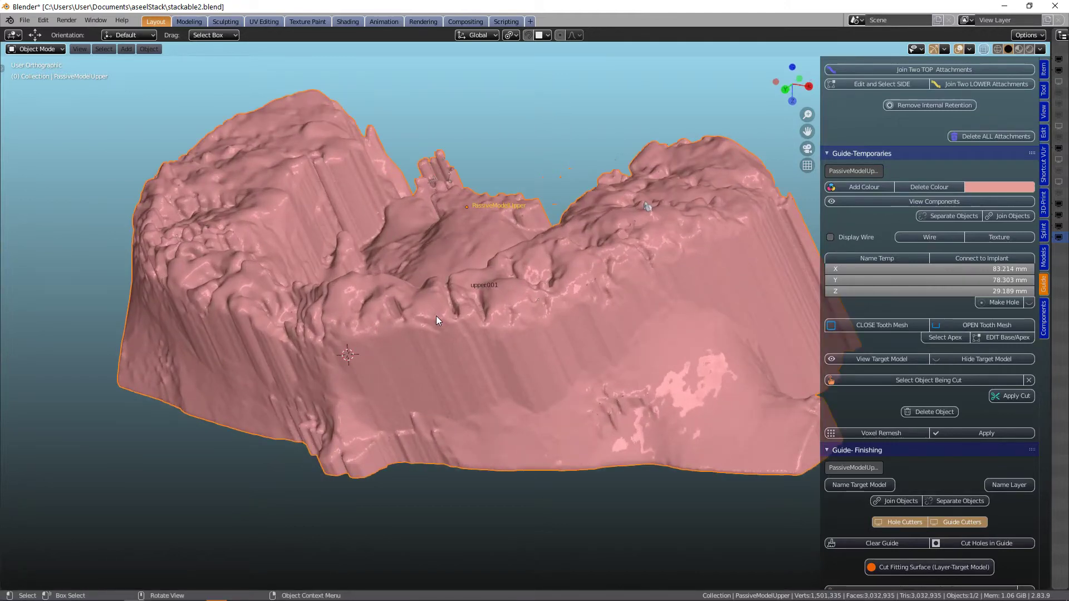
pyautogui.scroll(-1, 436, 316)
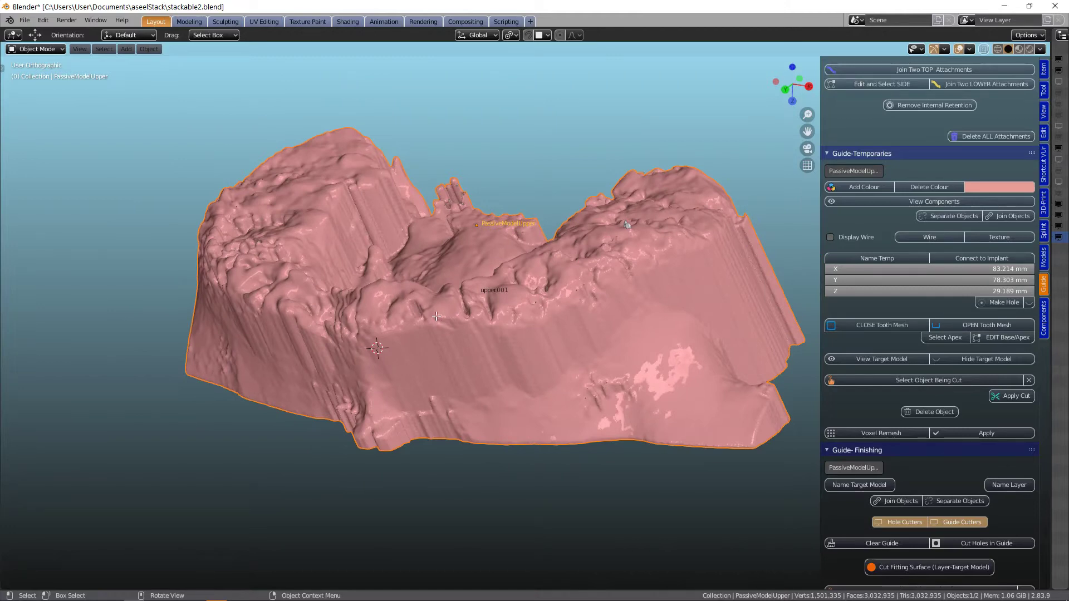
# Step: Inspect PassiveModelUpper's mesh in Edit Mode, then return to Object Mode unchanged
pyautogui.press('Tab')
pyautogui.moveTo(436, 316); pyautogui.dragTo(511, 334, button='middle')
pyautogui.scroll(3, 282, 342)
pyautogui.scroll(1, 283, 342)
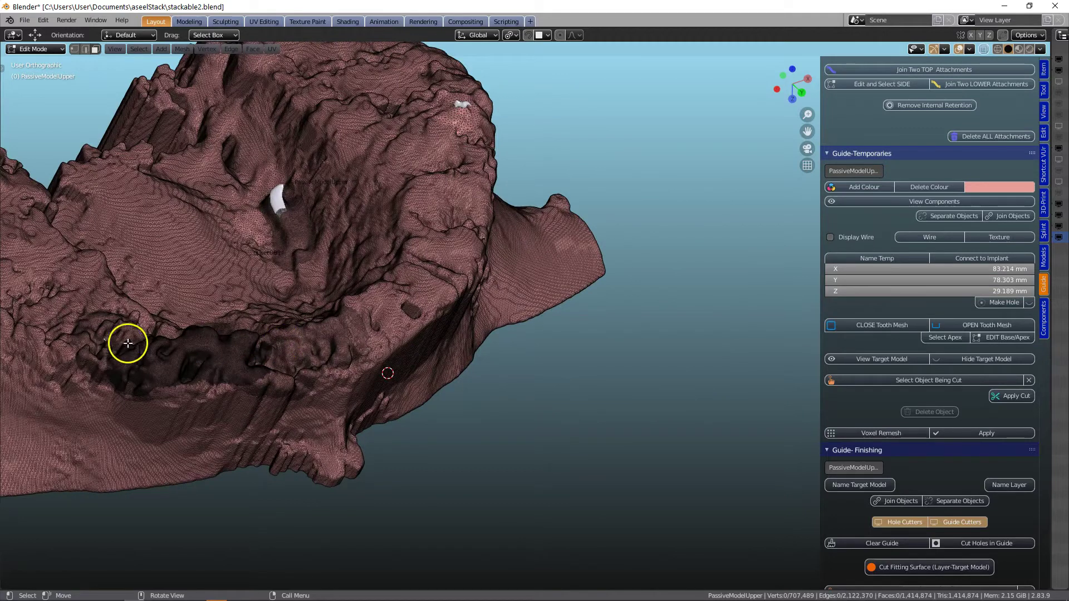
pyautogui.scroll(-2, 215, 348)
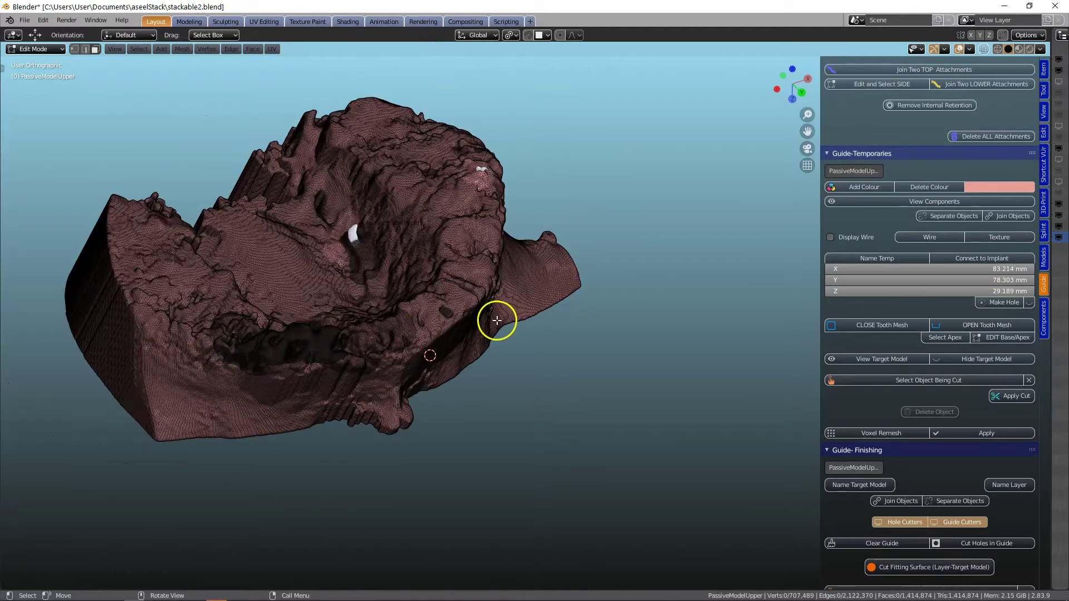
pyautogui.press('Tab')
pyautogui.moveTo(560, 309)
pyautogui.mouseDown(button='middle')
pyautogui.moveTo(453, 306)
pyautogui.moveTo(583, 333)
pyautogui.mouseUp(button='middle')
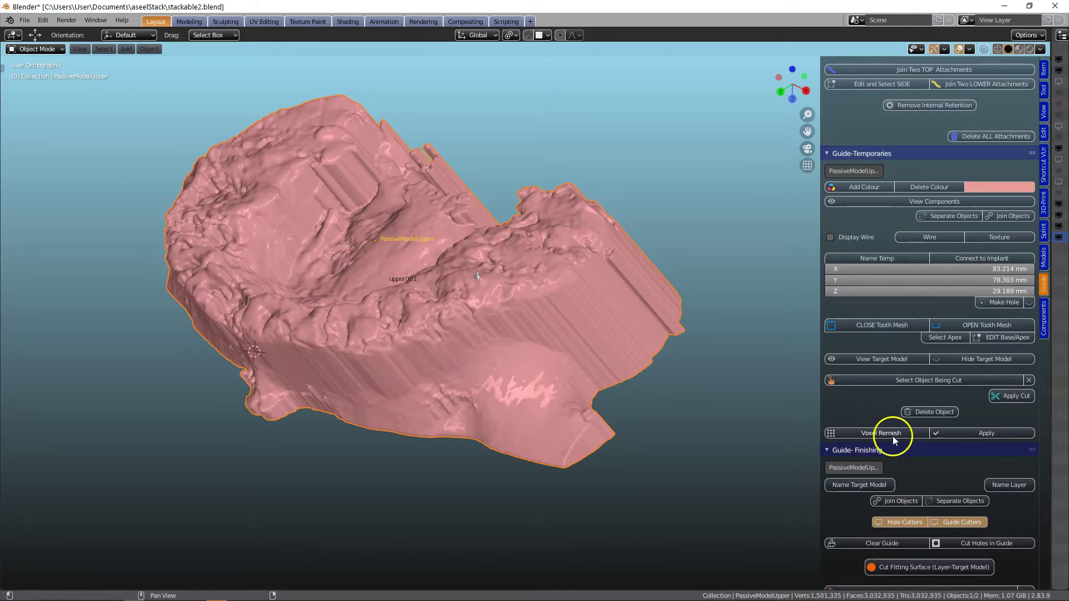
# Step: Voxel-remesh PassiveModelUpper with a 0.4 mm voxel size and apply the remesh
pyautogui.click(862, 435)
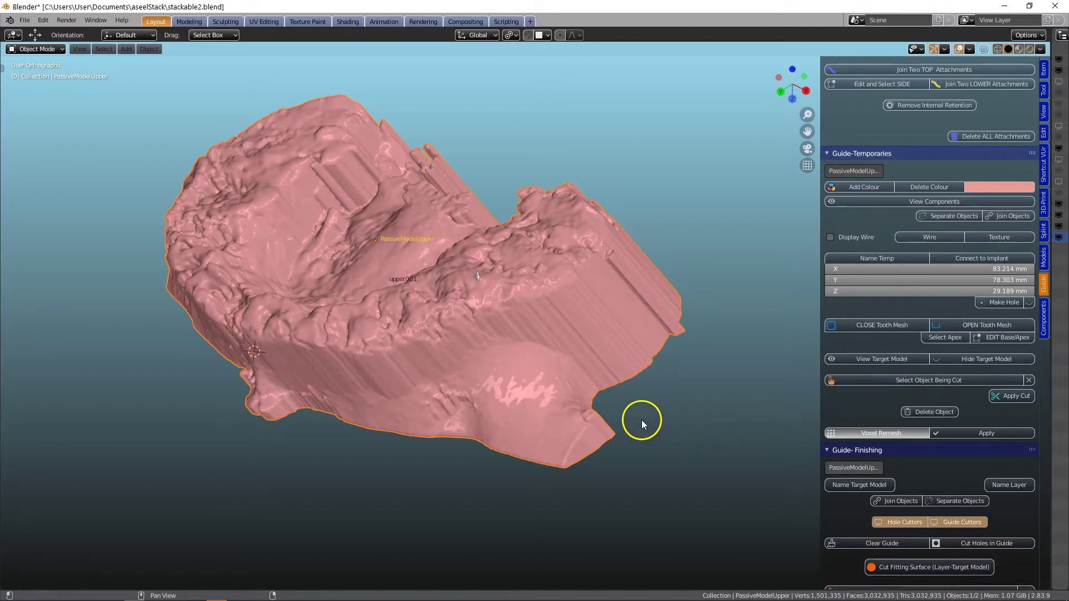
pyautogui.scroll(5, 640, 416)
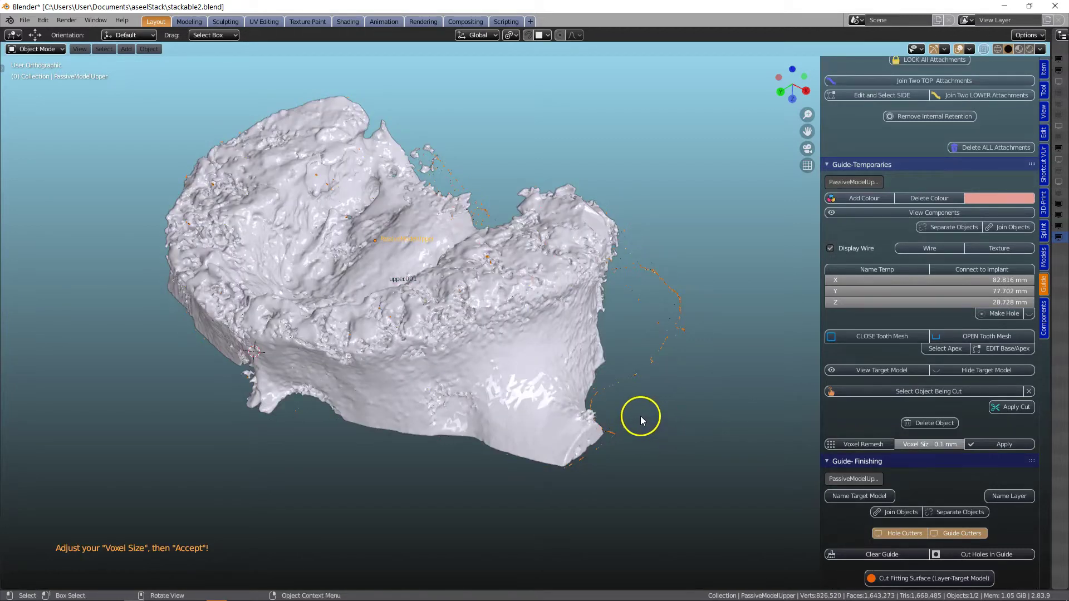
pyautogui.moveTo(639, 411); pyautogui.dragTo(656, 370, button='middle')
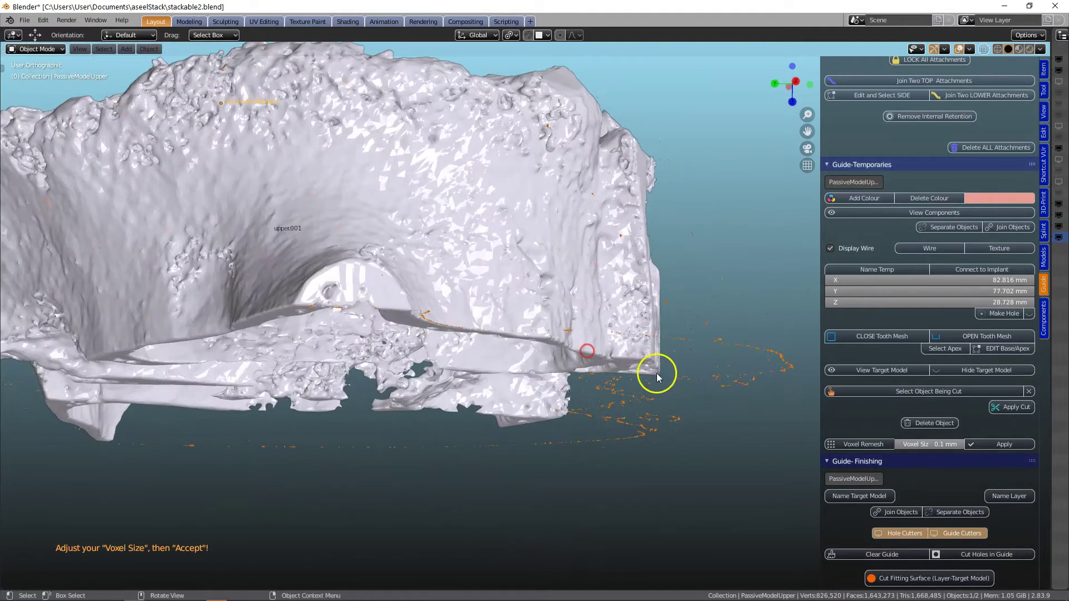
pyautogui.moveTo(733, 362); pyautogui.dragTo(720, 400, button='middle')
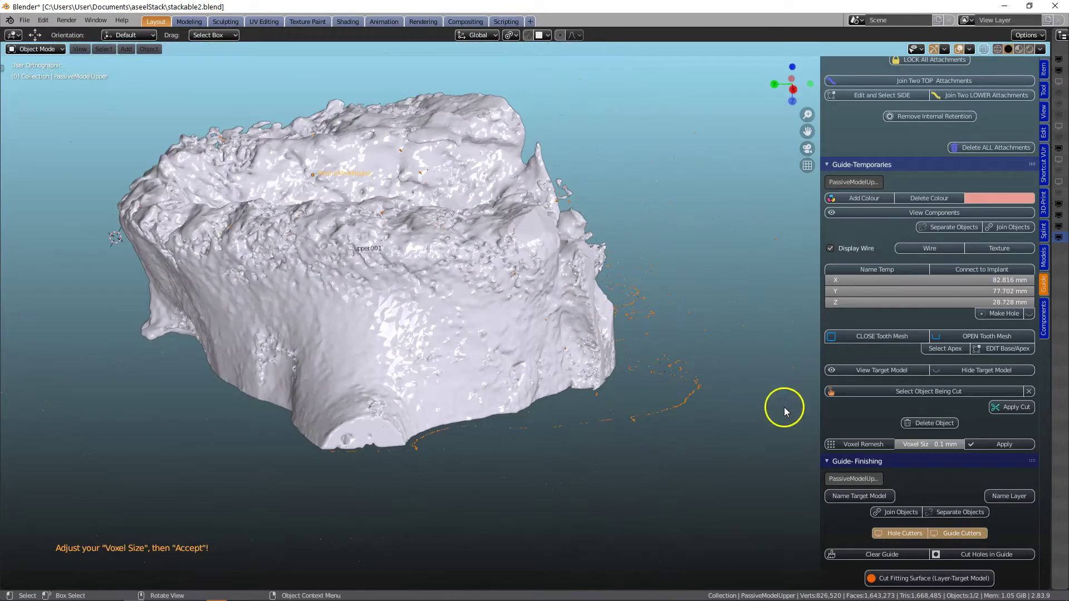
pyautogui.click(925, 444)
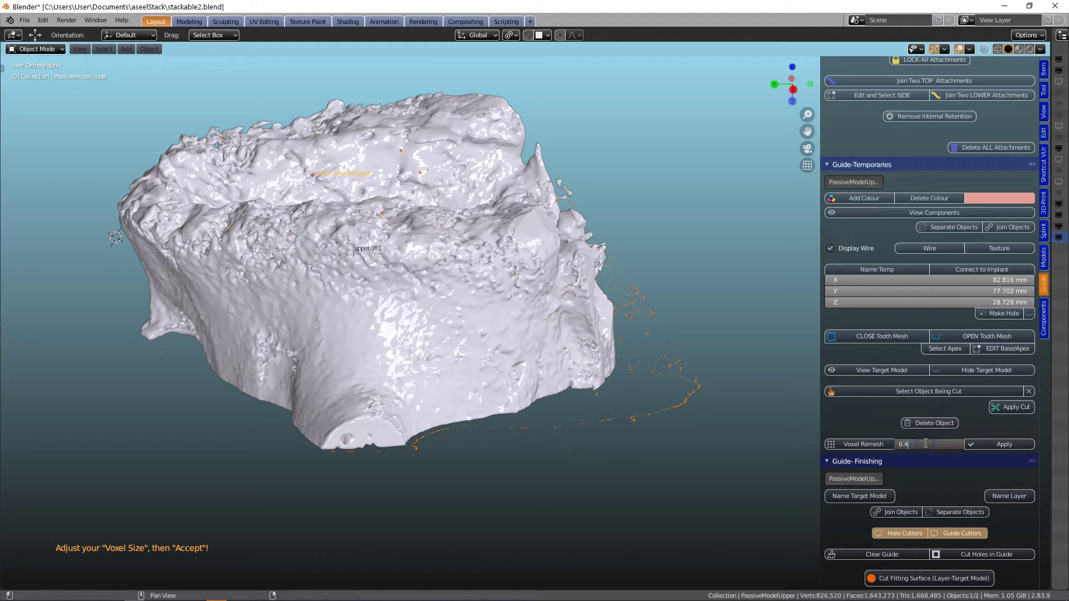
pyautogui.write('0.4')
pyautogui.press('Return')
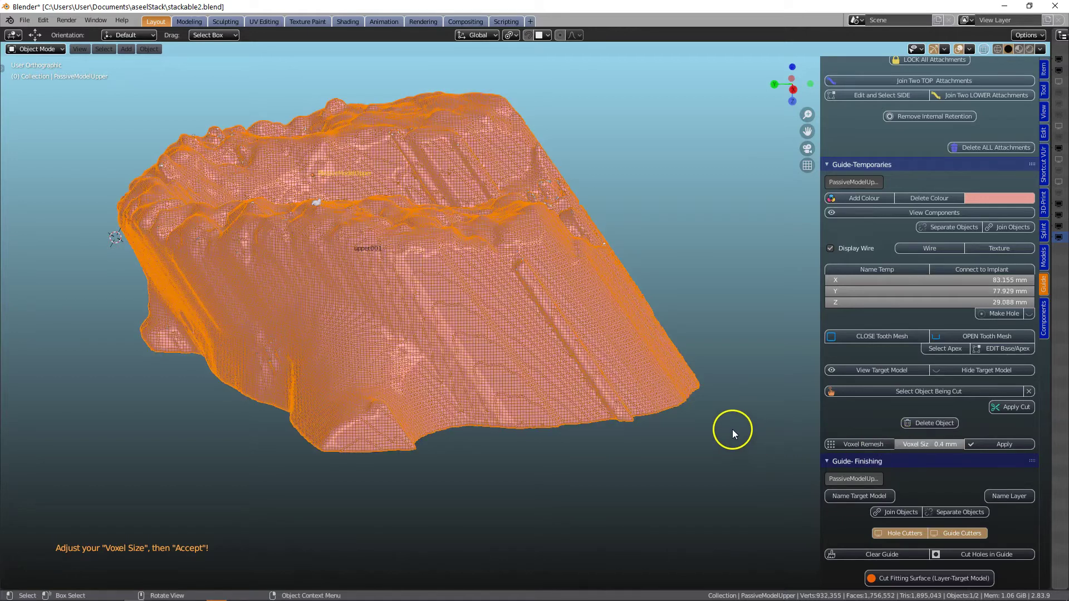
pyautogui.moveTo(720, 433); pyautogui.dragTo(643, 402, button='middle')
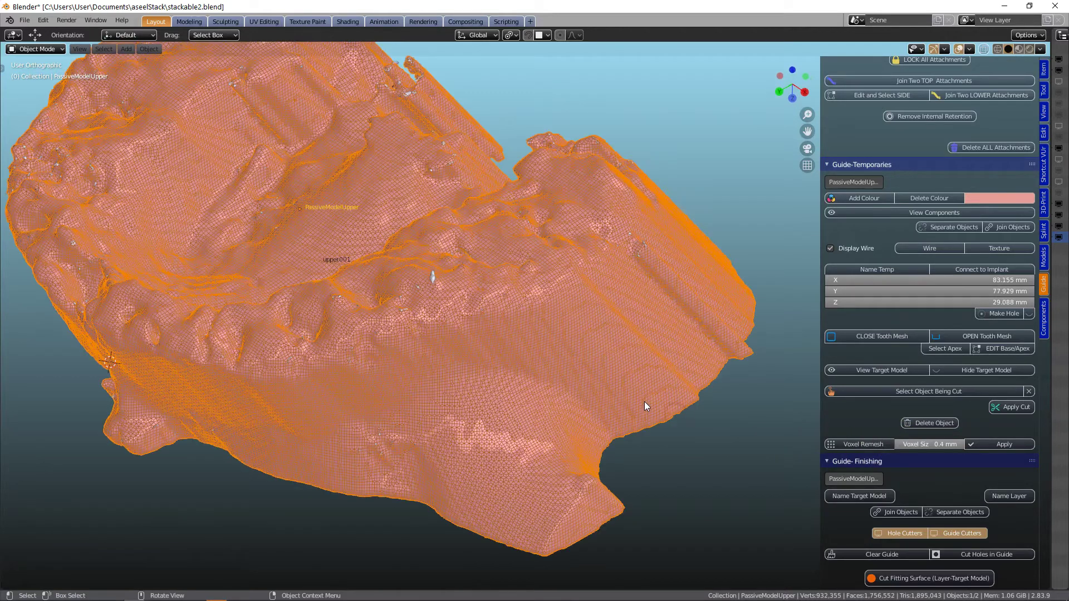
pyautogui.click(980, 445)
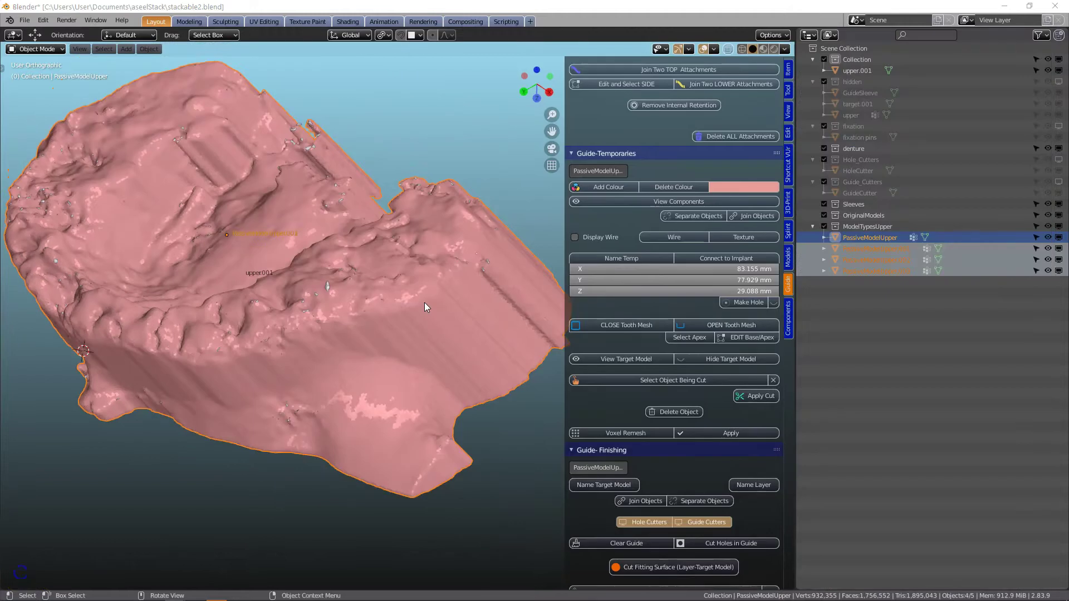
# Step: Hide the pink PassiveModelUpper model and the white upper.001 bone scan
pyautogui.moveTo(424, 303); pyautogui.dragTo(433, 276, button='middle')
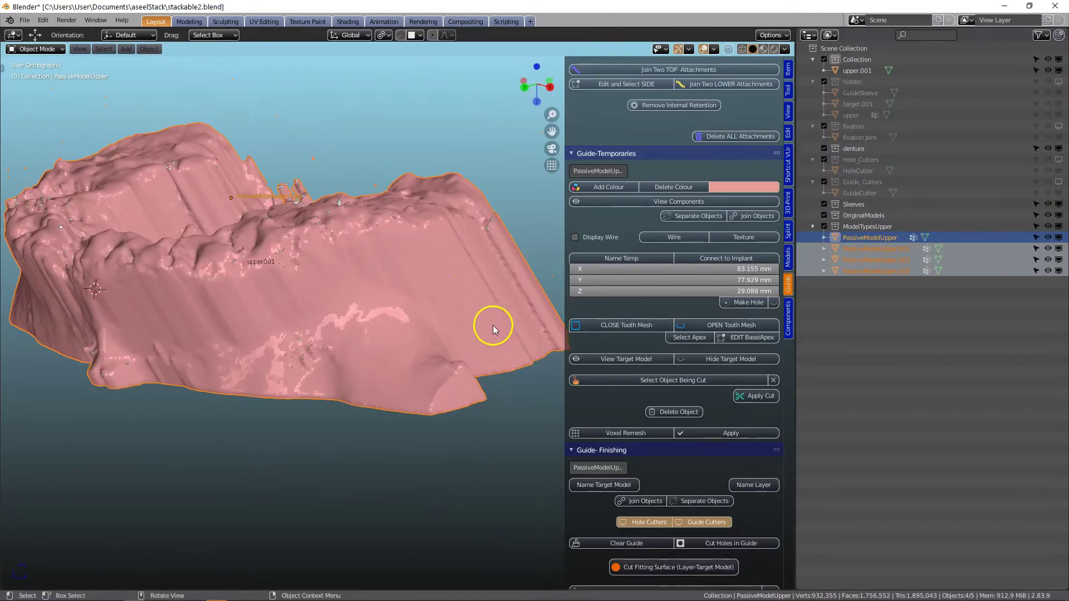
pyautogui.click(867, 238)
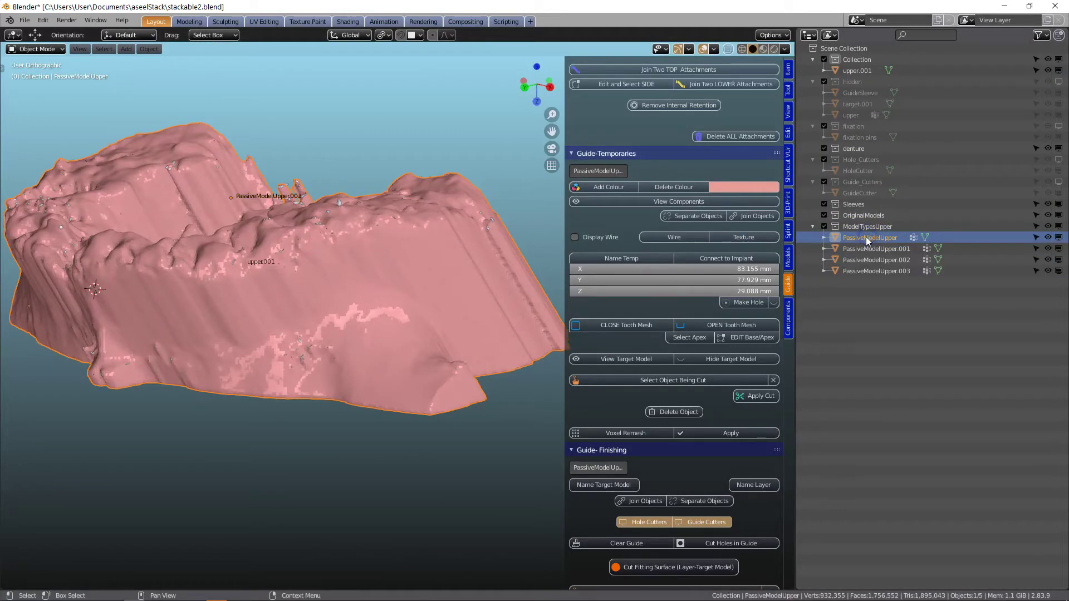
pyautogui.moveTo(867, 241); pyautogui.dragTo(872, 255)
pyautogui.moveTo(380, 272); pyautogui.dragTo(377, 282, button='middle')
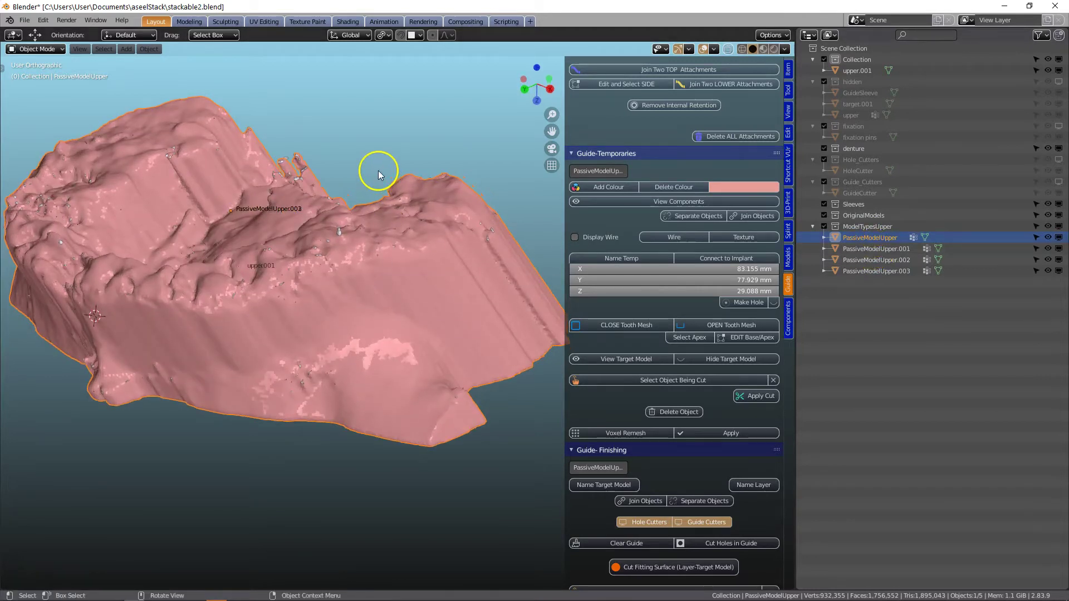
pyautogui.press('h')
pyautogui.click(377, 210)
pyautogui.press('h')
# Step: Delete the PassiveModelUpper.001, .002 and .003 copies, then select PassiveModelUpper
pyautogui.click(885, 248)
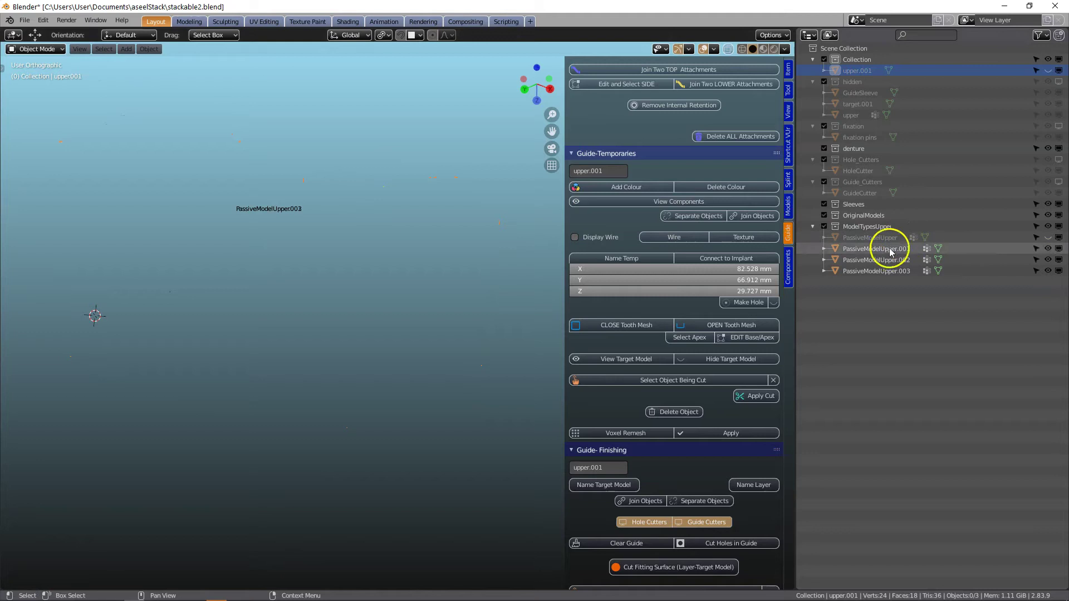
pyautogui.click(881, 271)
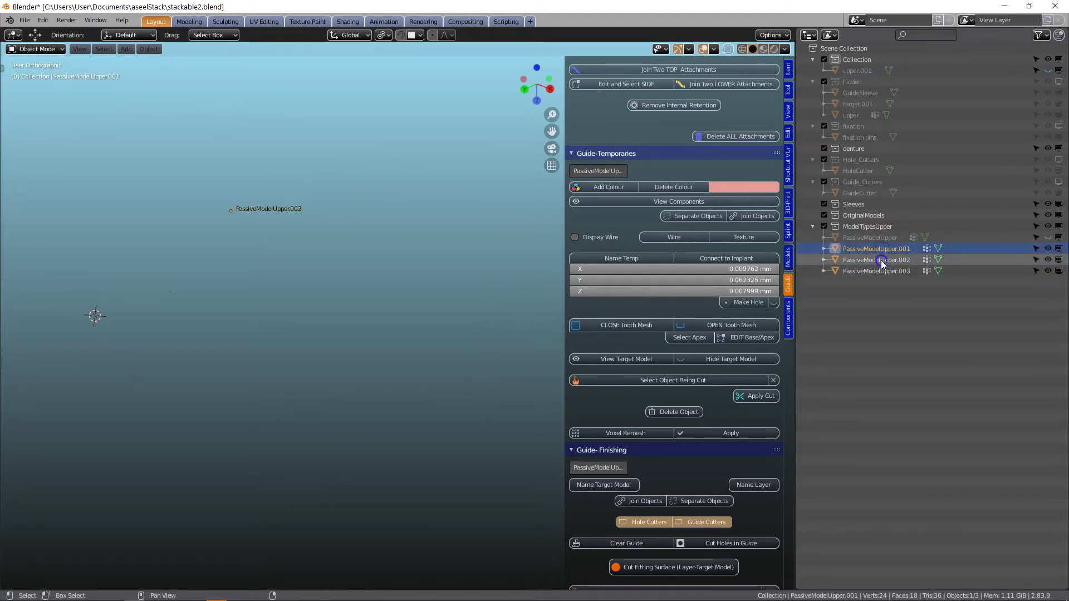
pyautogui.keyDown('shift'); pyautogui.click(880, 253); pyautogui.keyUp('shift')
pyautogui.rightClick(877, 261)
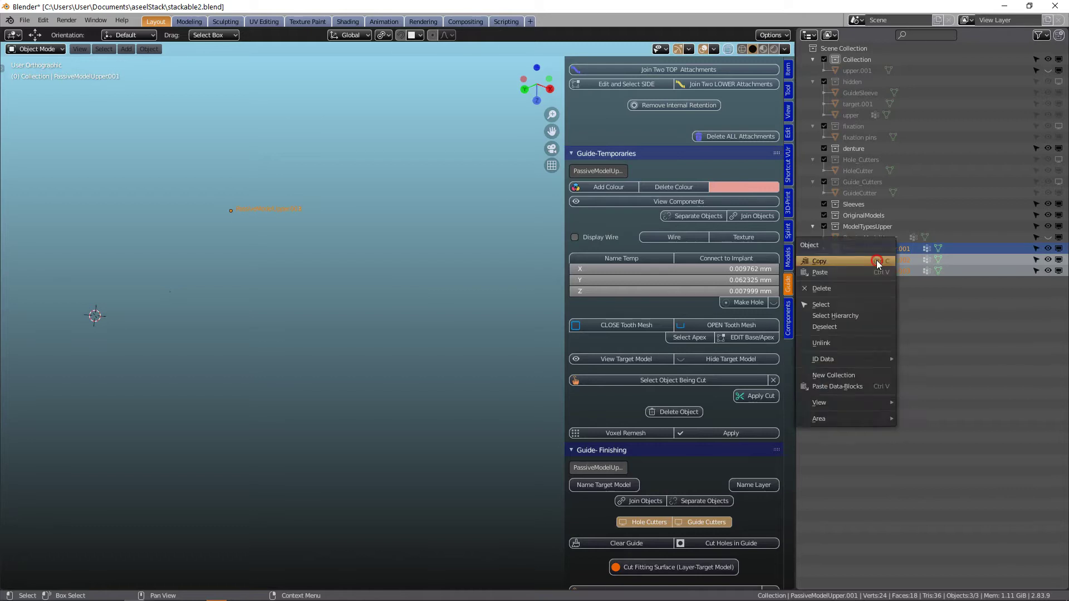
pyautogui.click(837, 289)
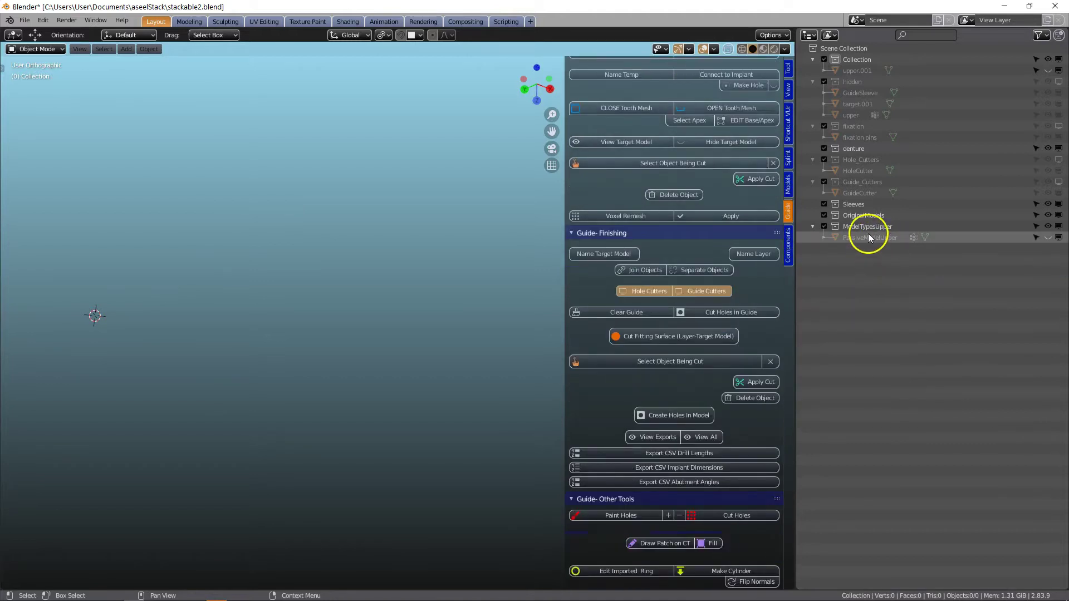
pyautogui.click(866, 239)
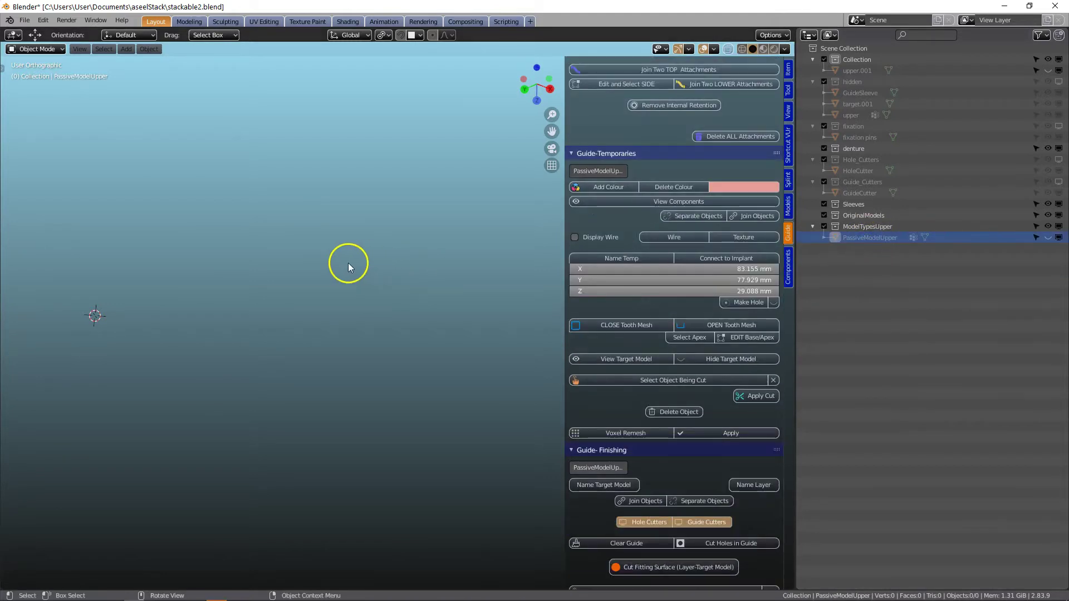
# Step: Widen the 3D viewport and hide the upper.001 bone scan
pyautogui.moveTo(796, 258); pyautogui.dragTo(956, 259)
pyautogui.click(437, 305)
pyautogui.moveTo(434, 306); pyautogui.dragTo(453, 235, button='middle')
pyautogui.press('h')
# Step: View the pink PassiveModelUpper from underneath and the side, then select it
pyautogui.moveTo(353, 236); pyautogui.dragTo(530, 393, button='middle')
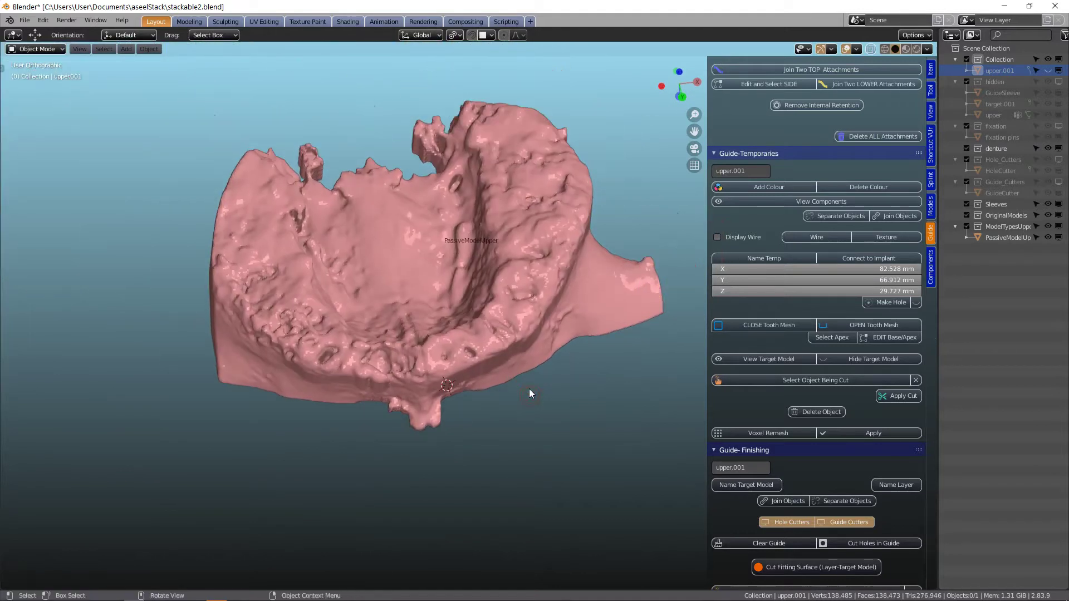
pyautogui.scroll(2, 529, 390)
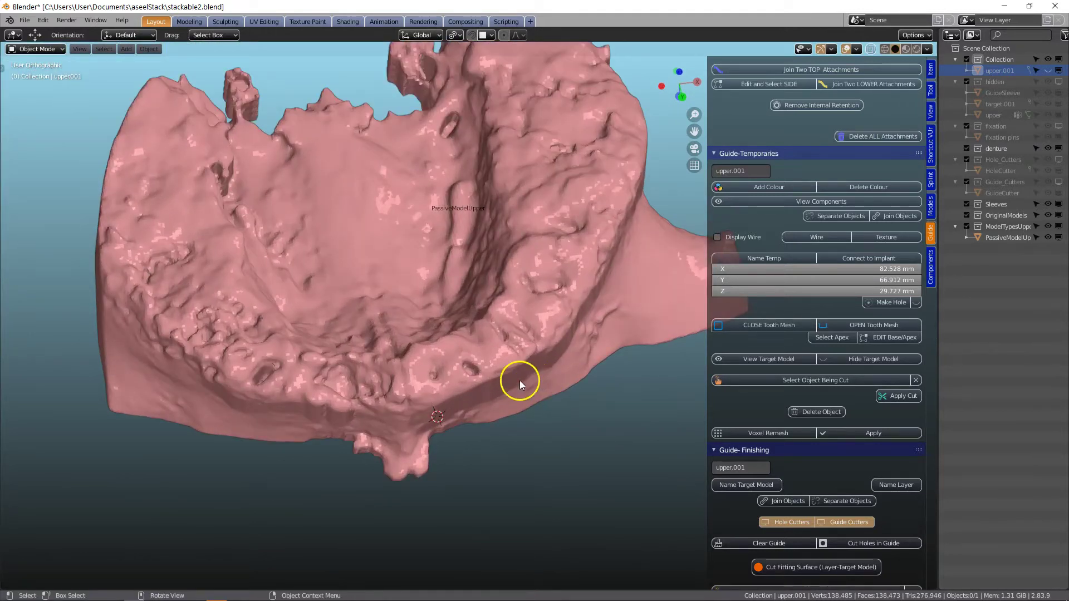
pyautogui.moveTo(504, 376); pyautogui.dragTo(453, 311, button='middle')
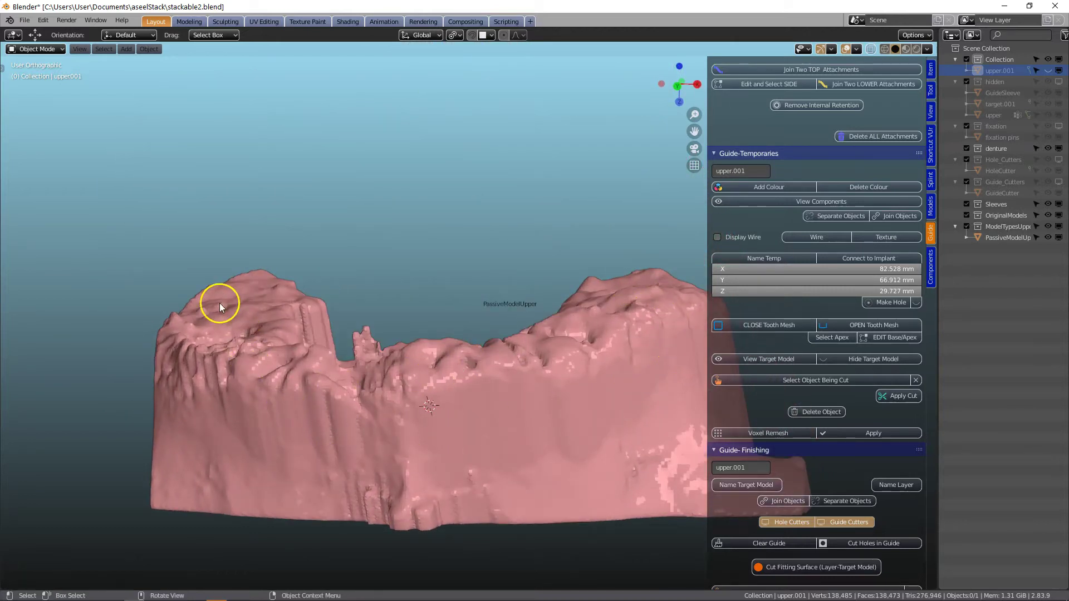
pyautogui.moveTo(339, 415)
pyautogui.mouseDown(button='middle')
pyautogui.moveTo(356, 428)
pyautogui.moveTo(345, 422)
pyautogui.mouseUp(button='middle')
pyautogui.scroll(2, 340, 418)
pyautogui.scroll(-1, 248, 419)
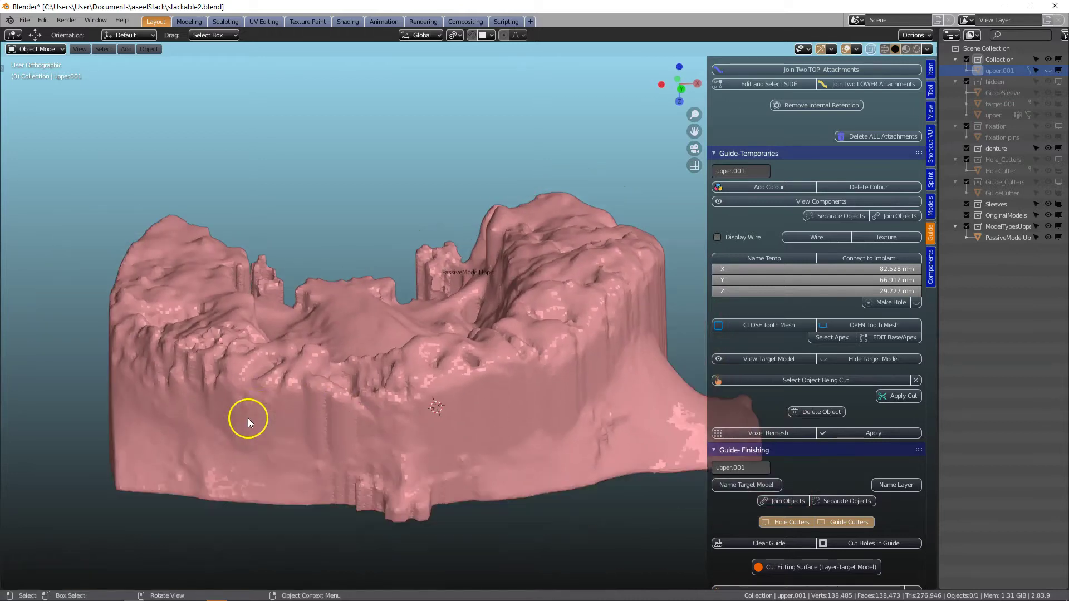
pyautogui.click(500, 380)
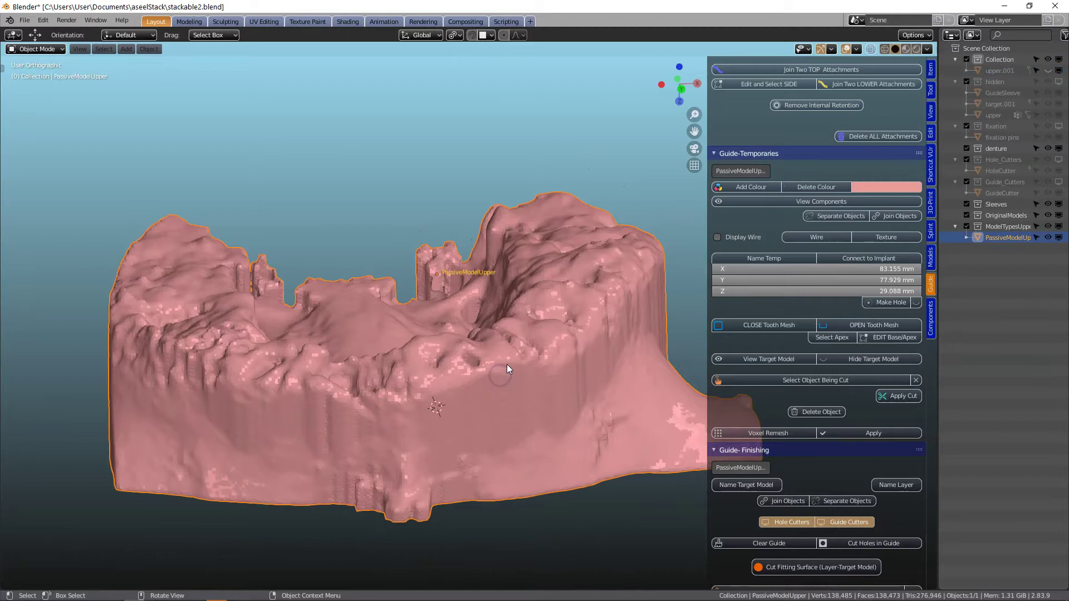
pyautogui.moveTo(507, 364); pyautogui.dragTo(486, 403, button='middle')
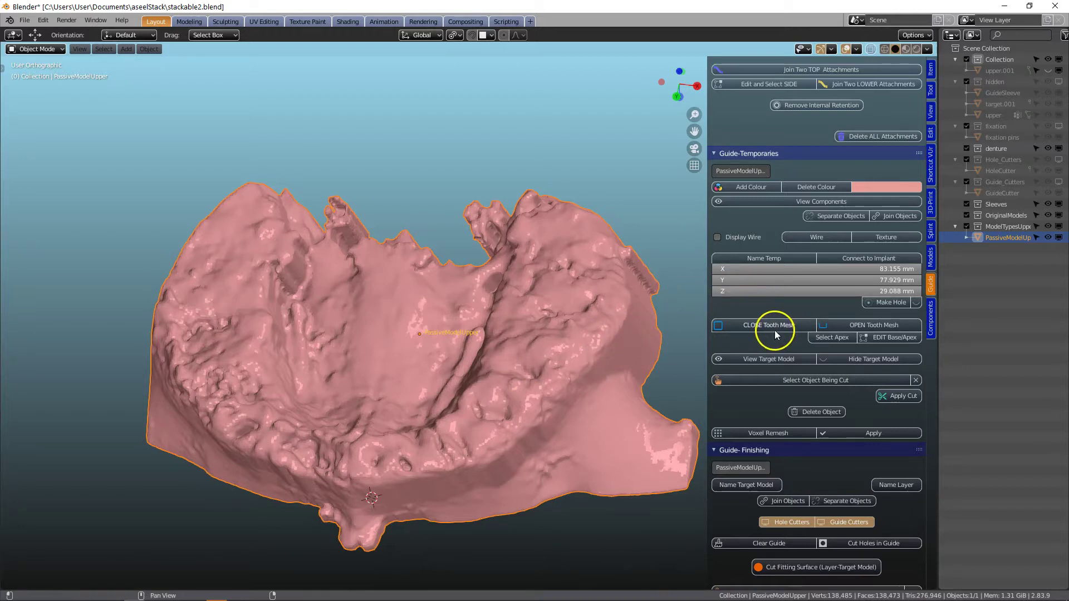
# Step: Name the bone model as the Target Model in Guide - Paint-On-Layer
pyautogui.scroll(10, 775, 329)
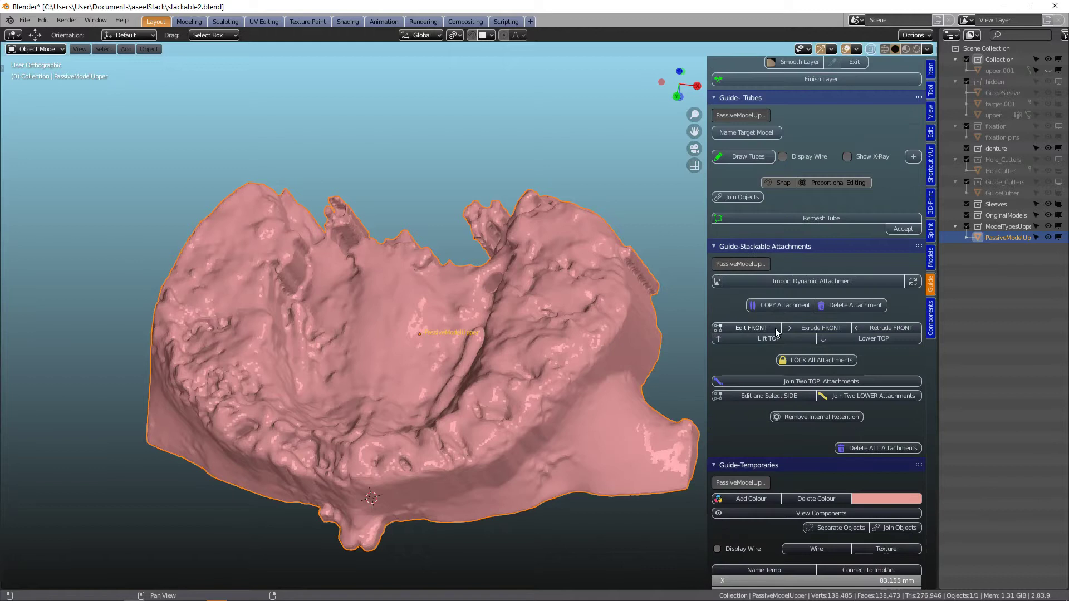
pyautogui.scroll(8, 775, 328)
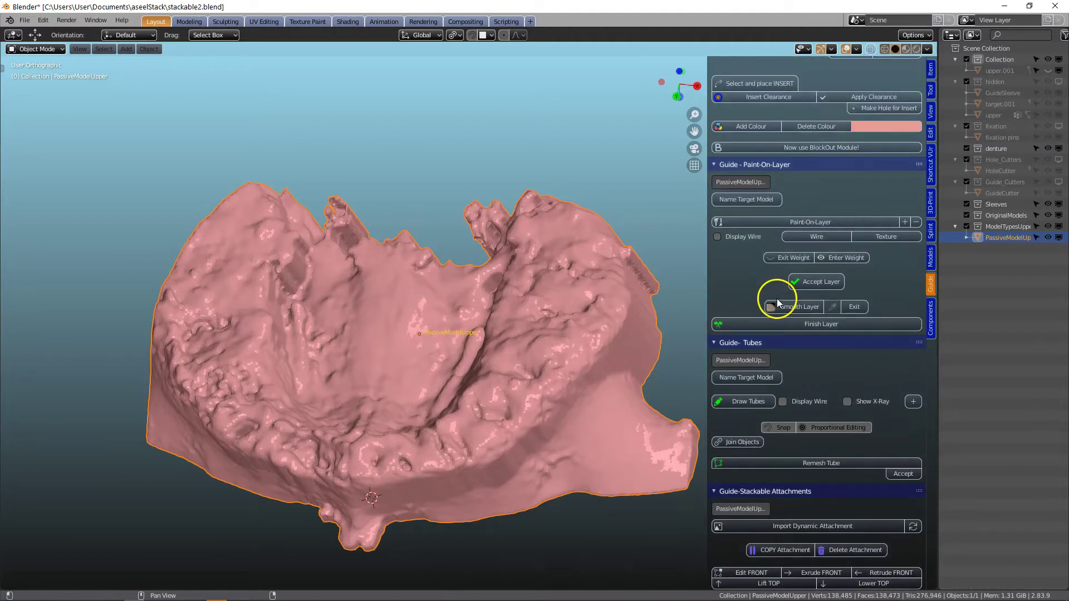
pyautogui.scroll(4, 777, 298)
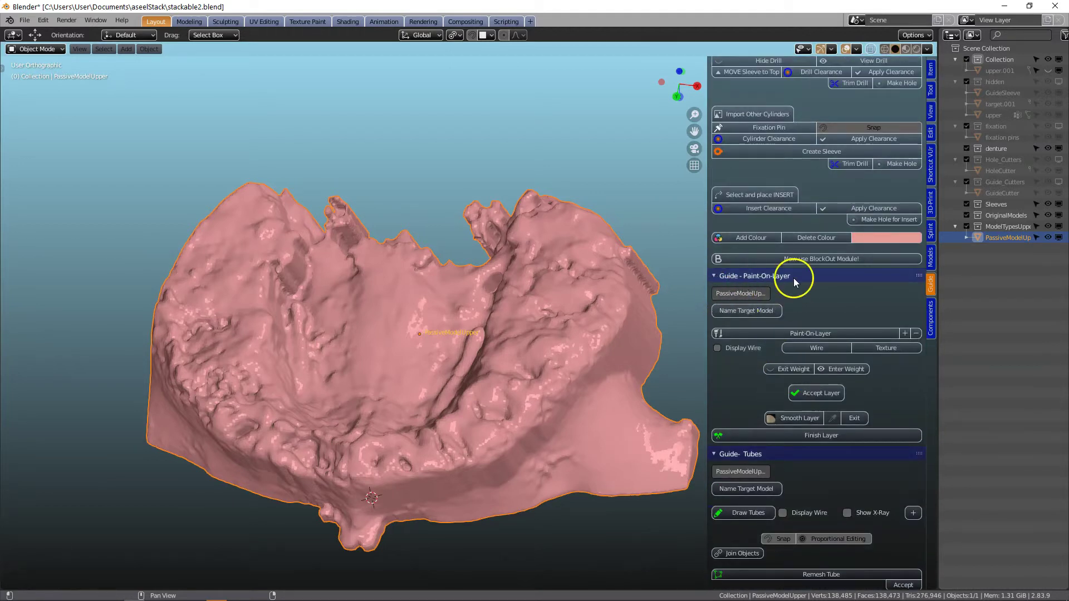
pyautogui.click(740, 309)
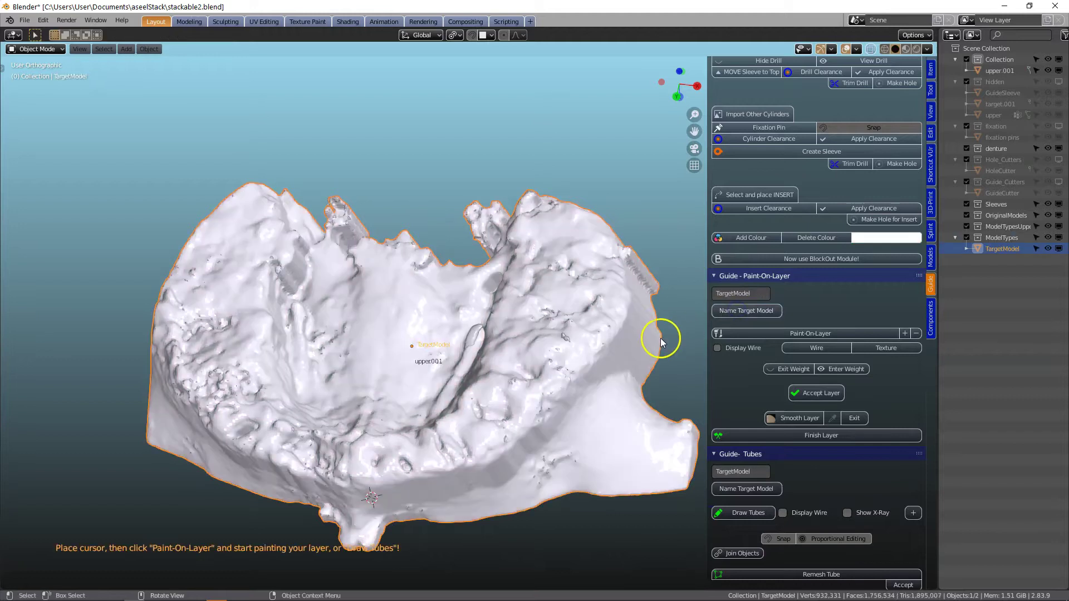
# Step: Start Paint-On-Layer and paint a first strip along the ridge
pyautogui.scroll(-1, 631, 358)
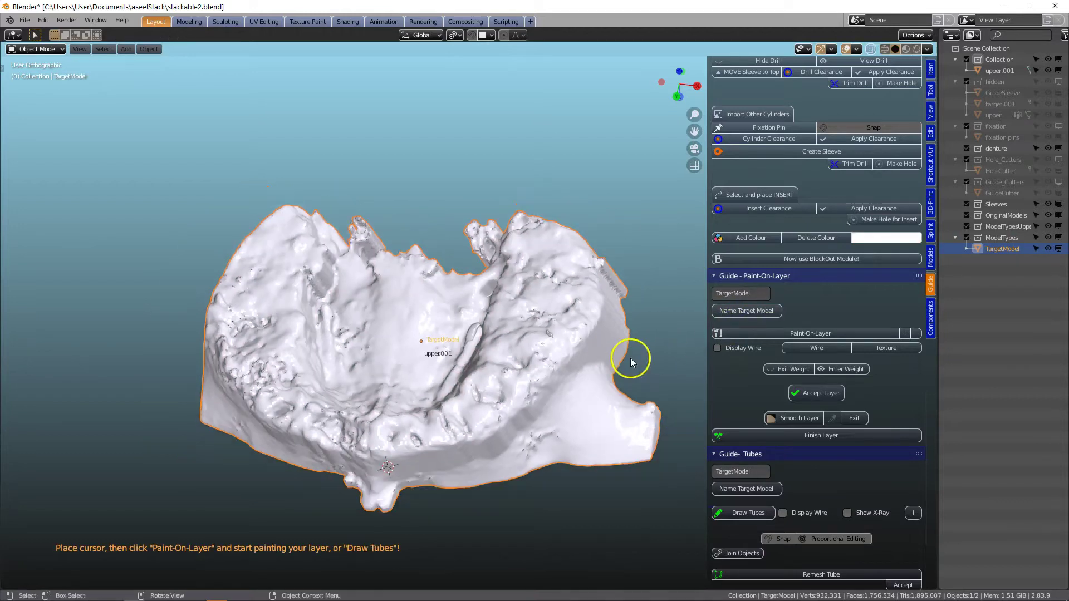
pyautogui.click(766, 335)
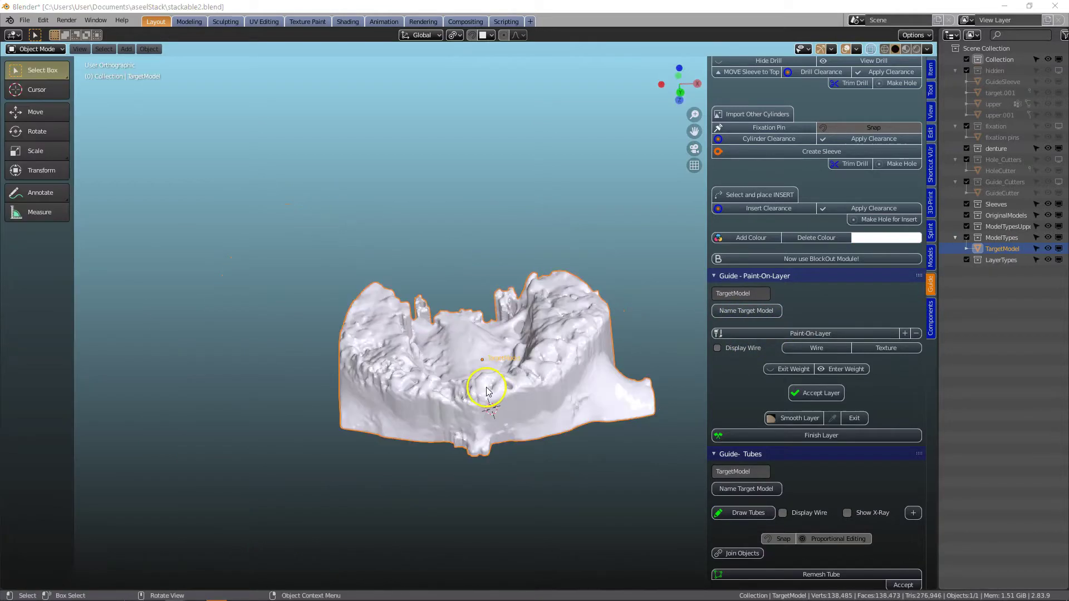
pyautogui.click(547, 417)
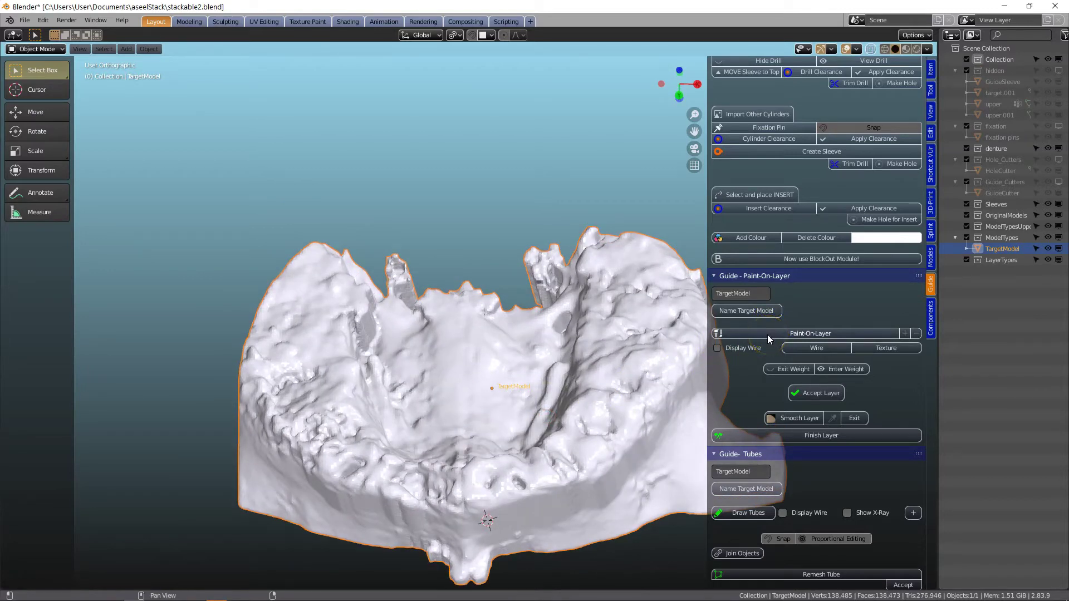
pyautogui.click(767, 335)
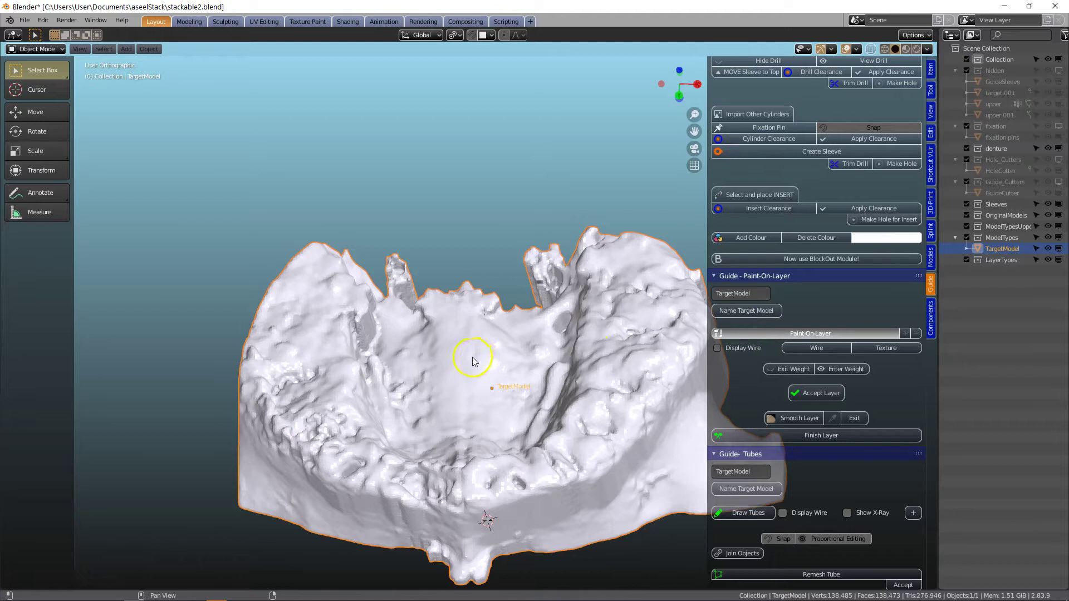
pyautogui.moveTo(303, 370)
pyautogui.mouseDown()
pyautogui.moveTo(366, 451)
pyautogui.moveTo(429, 453)
pyautogui.mouseUp()
# Step: Set the layer thickness to 2 mm and widen the painted strip along the ridge
pyautogui.keyDown('shift'); pyautogui.moveTo(486, 430); pyautogui.dragTo(410, 332, button='middle'); pyautogui.keyUp('shift')
pyautogui.click(868, 345)
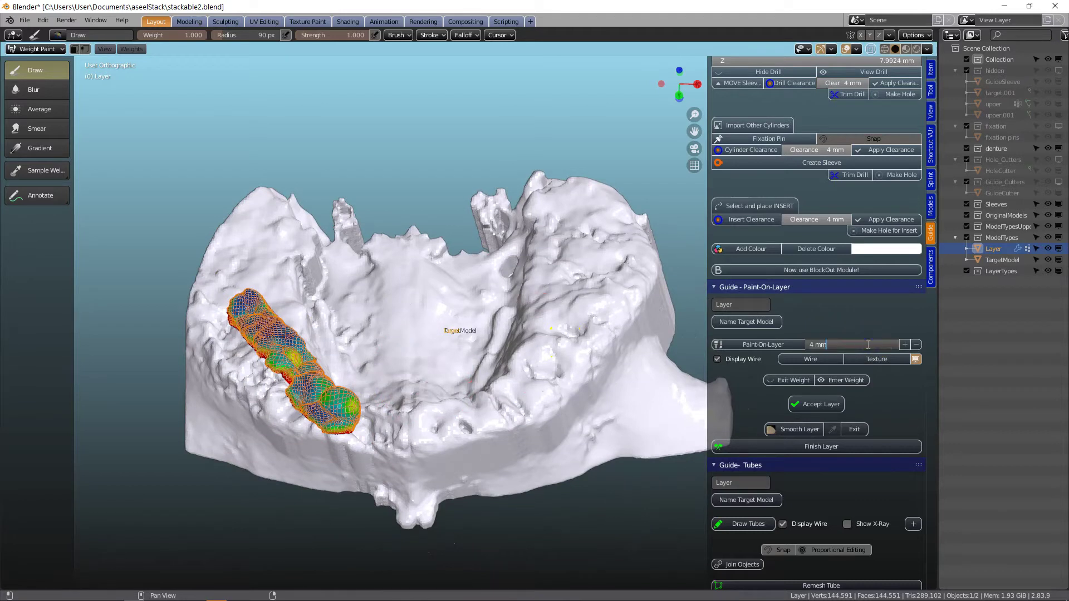
pyautogui.press('Return')
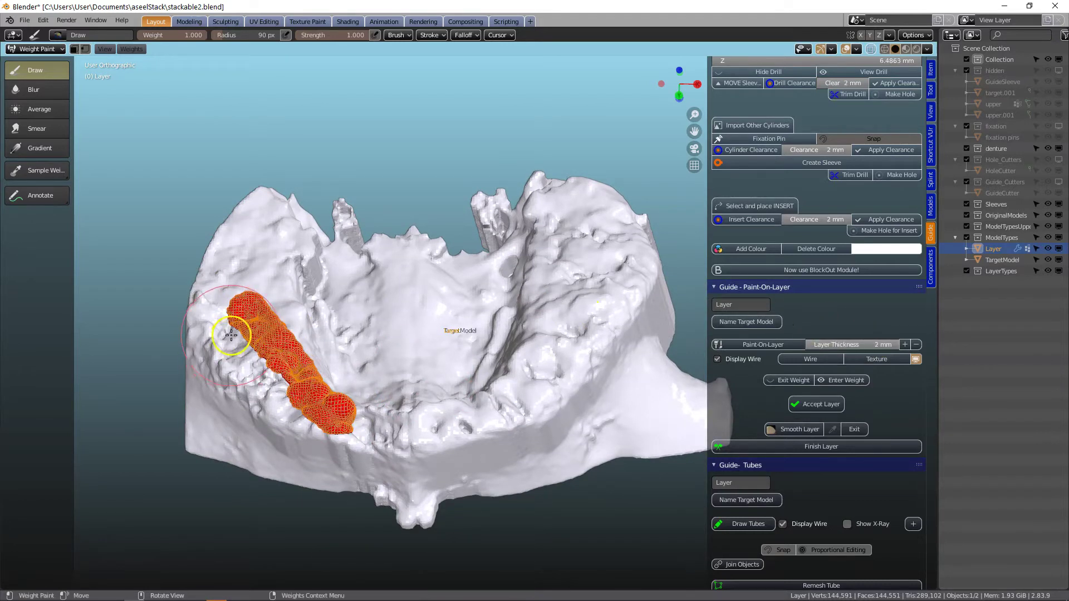
pyautogui.moveTo(231, 334)
pyautogui.mouseDown()
pyautogui.moveTo(372, 457)
pyautogui.moveTo(502, 432)
pyautogui.moveTo(397, 437)
pyautogui.moveTo(316, 415)
pyautogui.moveTo(419, 451)
pyautogui.moveTo(486, 427)
pyautogui.moveTo(555, 383)
pyautogui.moveTo(592, 323)
pyautogui.moveTo(618, 233)
pyautogui.moveTo(620, 270)
pyautogui.moveTo(588, 346)
pyautogui.moveTo(500, 411)
pyautogui.moveTo(415, 452)
pyautogui.moveTo(323, 426)
pyautogui.moveTo(252, 362)
pyautogui.moveTo(212, 305)
pyautogui.moveTo(237, 387)
pyautogui.moveTo(360, 433)
pyautogui.mouseUp()
# Step: Paint the jaw's front, right side, top and side bands, filling the bare gaps
pyautogui.moveTo(359, 433)
pyautogui.mouseDown(button='middle')
pyautogui.moveTo(355, 389)
pyautogui.moveTo(389, 349)
pyautogui.moveTo(308, 407)
pyautogui.mouseUp(button='middle')
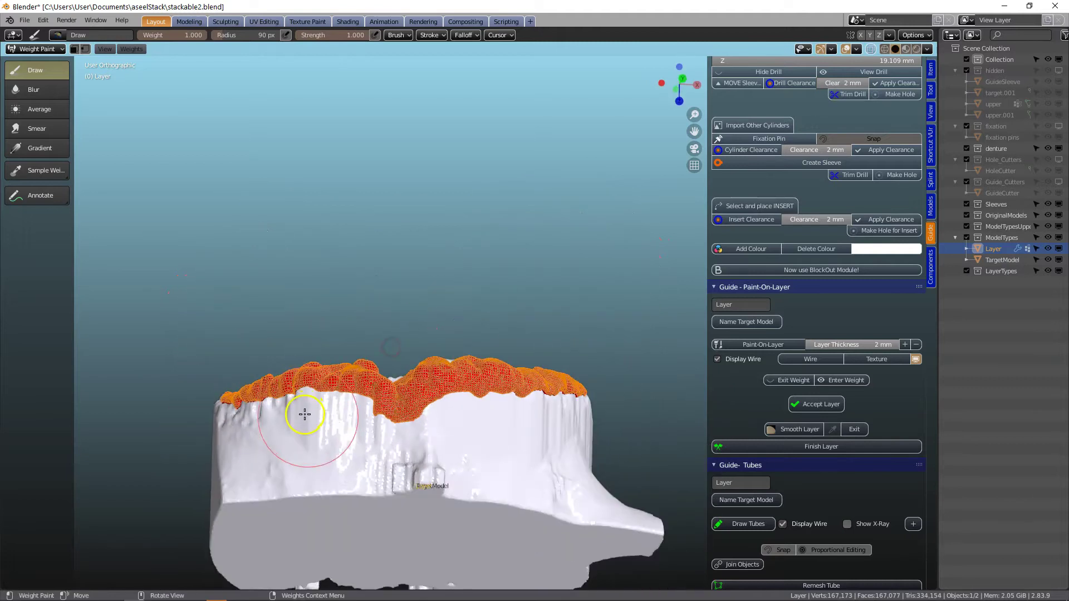
pyautogui.moveTo(373, 414)
pyautogui.mouseDown()
pyautogui.moveTo(232, 406)
pyautogui.moveTo(345, 432)
pyautogui.moveTo(566, 411)
pyautogui.moveTo(391, 432)
pyautogui.moveTo(373, 446)
pyautogui.mouseUp()
pyautogui.moveTo(554, 428)
pyautogui.mouseDown(button='middle')
pyautogui.moveTo(568, 428)
pyautogui.moveTo(465, 439)
pyautogui.mouseUp(button='middle')
pyautogui.moveTo(466, 439)
pyautogui.mouseDown()
pyautogui.moveTo(477, 423)
pyautogui.moveTo(606, 362)
pyautogui.moveTo(542, 360)
pyautogui.moveTo(596, 334)
pyautogui.moveTo(623, 351)
pyautogui.mouseUp()
pyautogui.moveTo(624, 351)
pyautogui.mouseDown(button='middle')
pyautogui.moveTo(544, 377)
pyautogui.moveTo(558, 388)
pyautogui.moveTo(391, 399)
pyautogui.mouseUp(button='middle')
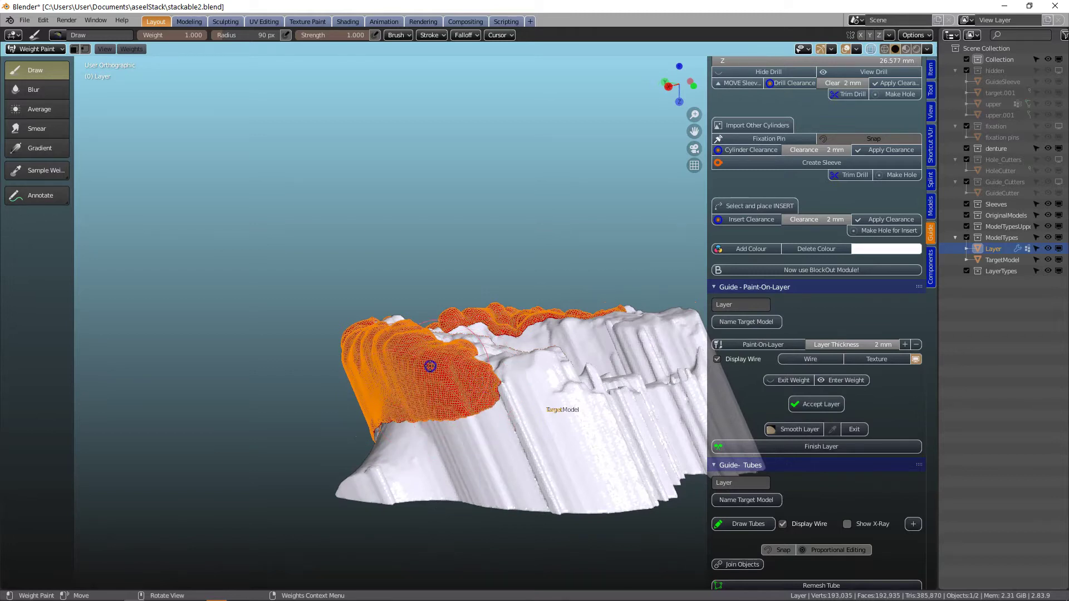
pyautogui.moveTo(517, 370)
pyautogui.mouseDown(button='middle')
pyautogui.moveTo(408, 420)
pyautogui.moveTo(418, 429)
pyautogui.mouseUp(button='middle')
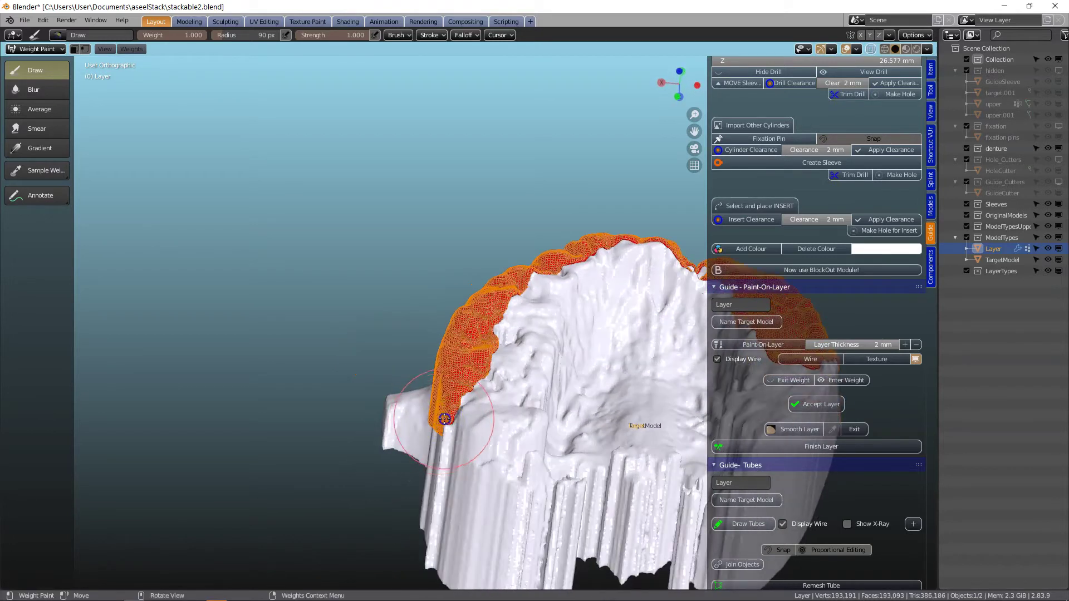
pyautogui.moveTo(425, 434)
pyautogui.mouseDown()
pyautogui.moveTo(521, 430)
pyautogui.moveTo(467, 402)
pyautogui.mouseUp()
pyautogui.moveTo(524, 421)
pyautogui.mouseDown(button='middle')
pyautogui.moveTo(544, 470)
pyautogui.moveTo(375, 396)
pyautogui.mouseUp(button='middle')
pyautogui.moveTo(329, 403); pyautogui.dragTo(506, 378)
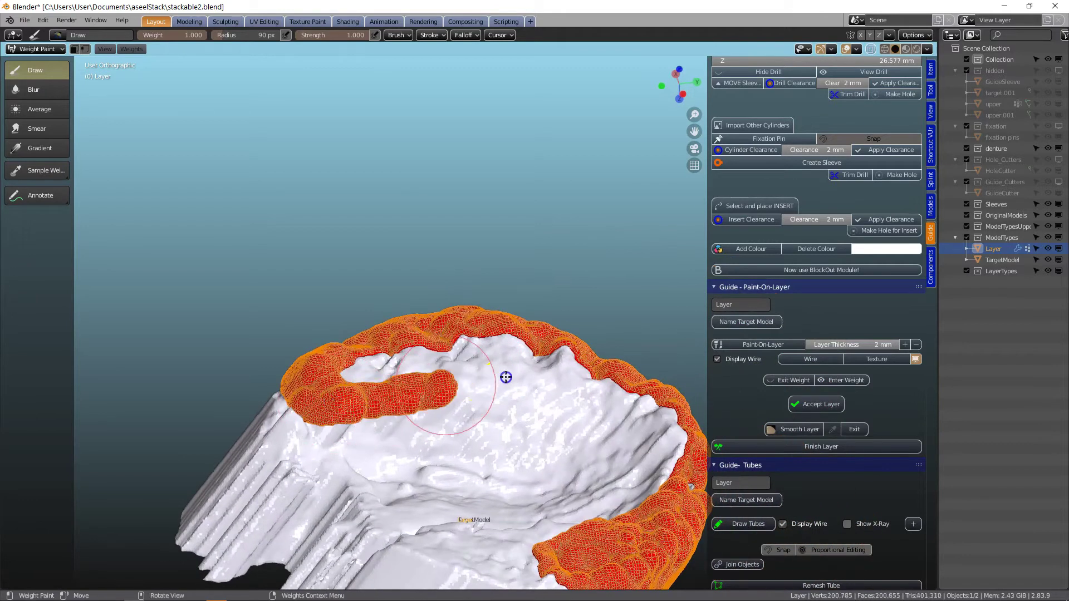
pyautogui.moveTo(416, 365); pyautogui.dragTo(340, 371)
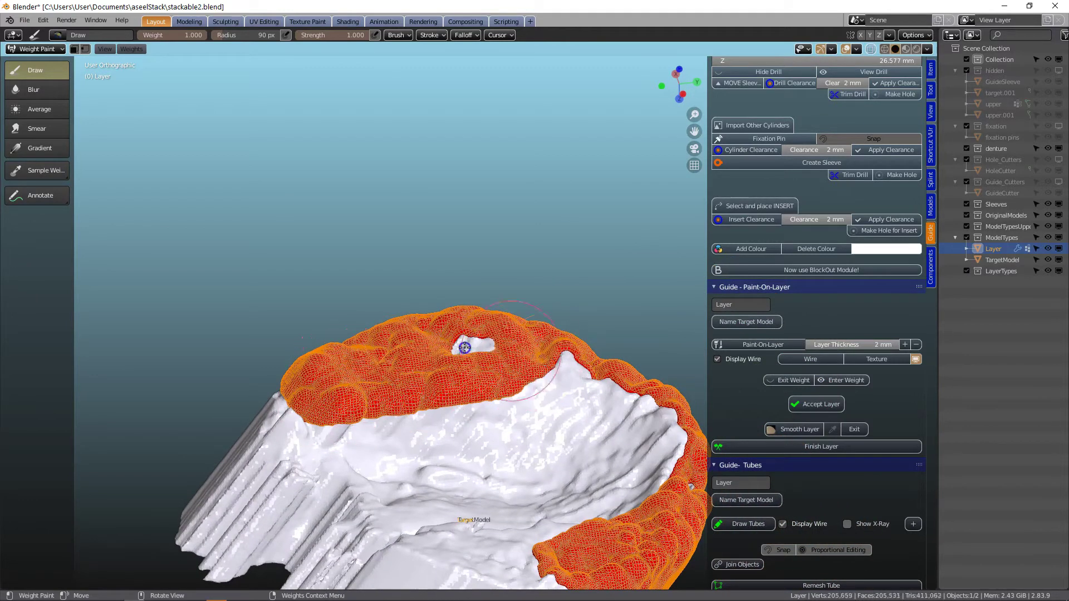
pyautogui.moveTo(444, 422)
pyautogui.mouseDown()
pyautogui.moveTo(328, 423)
pyautogui.moveTo(475, 409)
pyautogui.moveTo(577, 374)
pyautogui.moveTo(526, 348)
pyautogui.mouseUp()
# Step: Paint over the bare arch top, the inner area between the arms, and the rim
pyautogui.moveTo(526, 348)
pyautogui.mouseDown(button='middle')
pyautogui.moveTo(534, 384)
pyautogui.moveTo(553, 403)
pyautogui.moveTo(403, 387)
pyautogui.mouseUp(button='middle')
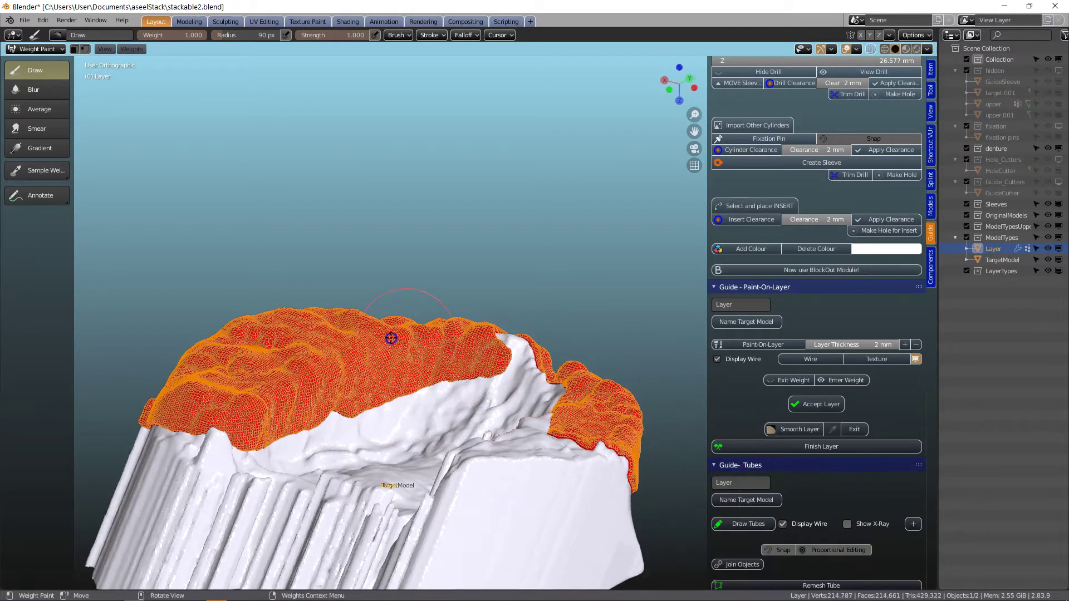
pyautogui.moveTo(446, 358); pyautogui.dragTo(403, 341, button='middle')
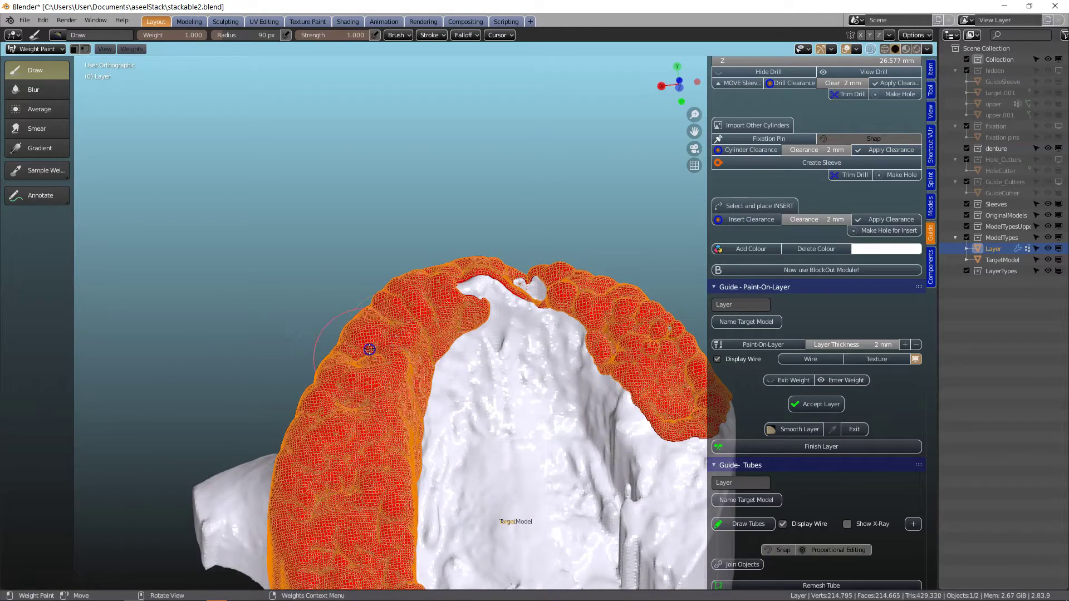
pyautogui.moveTo(467, 282)
pyautogui.mouseDown()
pyautogui.moveTo(523, 283)
pyautogui.moveTo(574, 328)
pyautogui.moveTo(518, 295)
pyautogui.mouseUp()
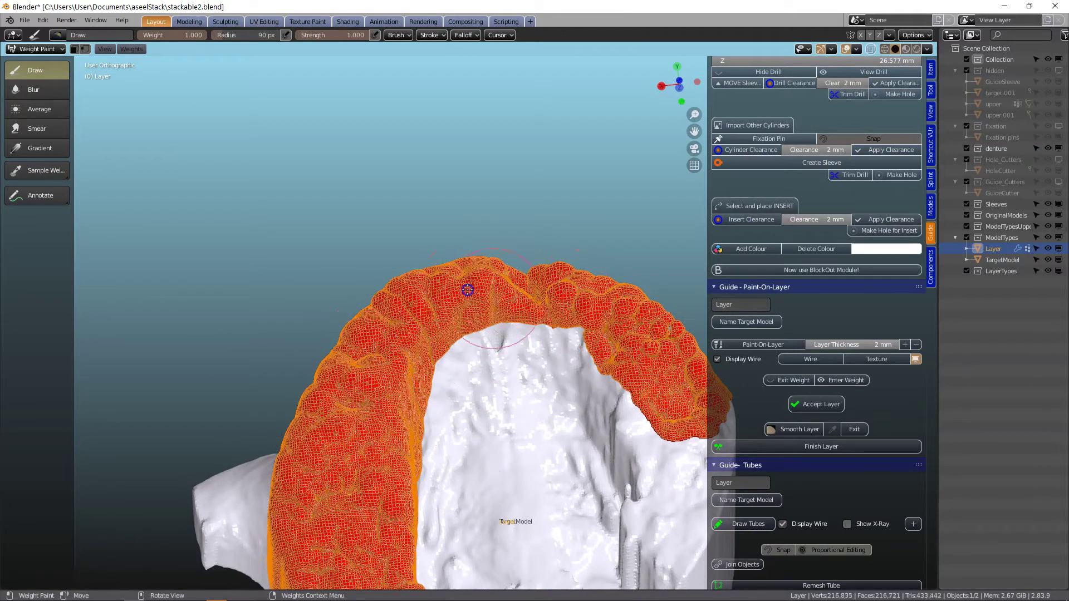
pyautogui.moveTo(556, 336); pyautogui.dragTo(526, 349)
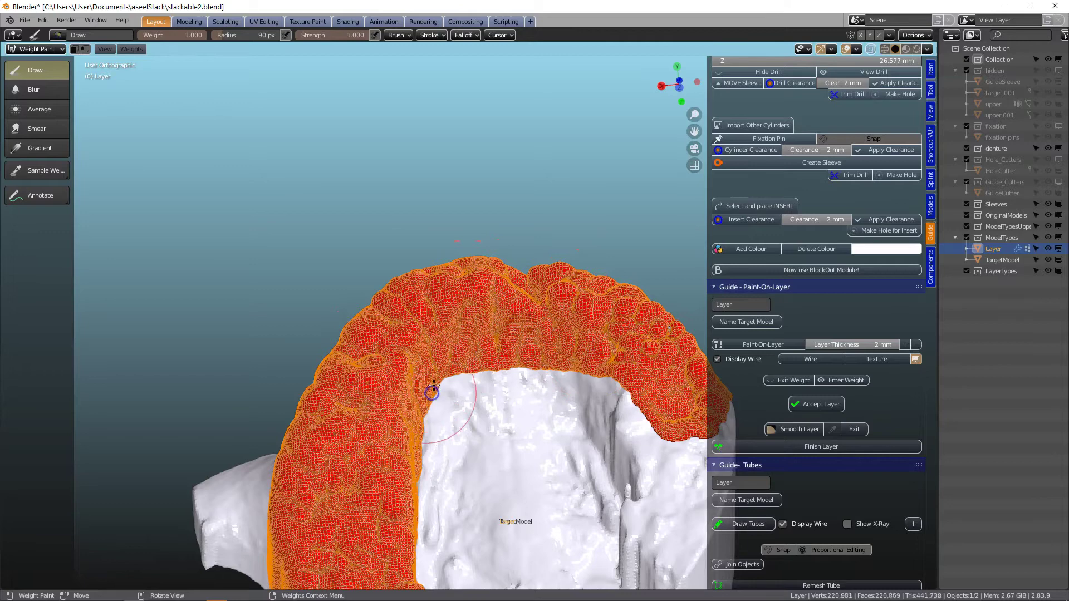
pyautogui.moveTo(434, 385); pyautogui.dragTo(453, 354, button='middle')
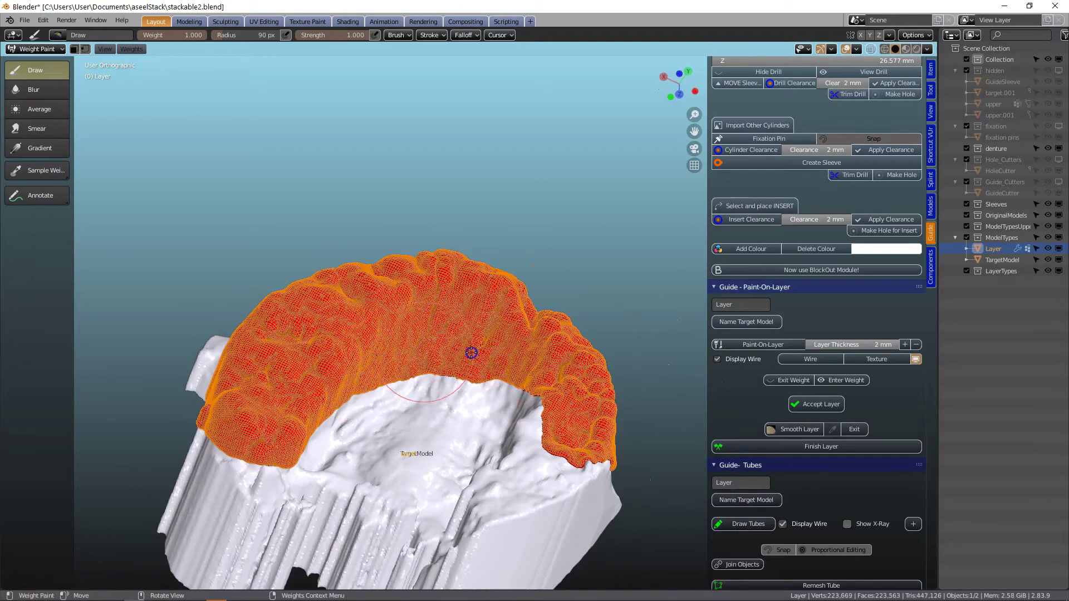
pyautogui.moveTo(429, 429); pyautogui.dragTo(410, 420, button='middle')
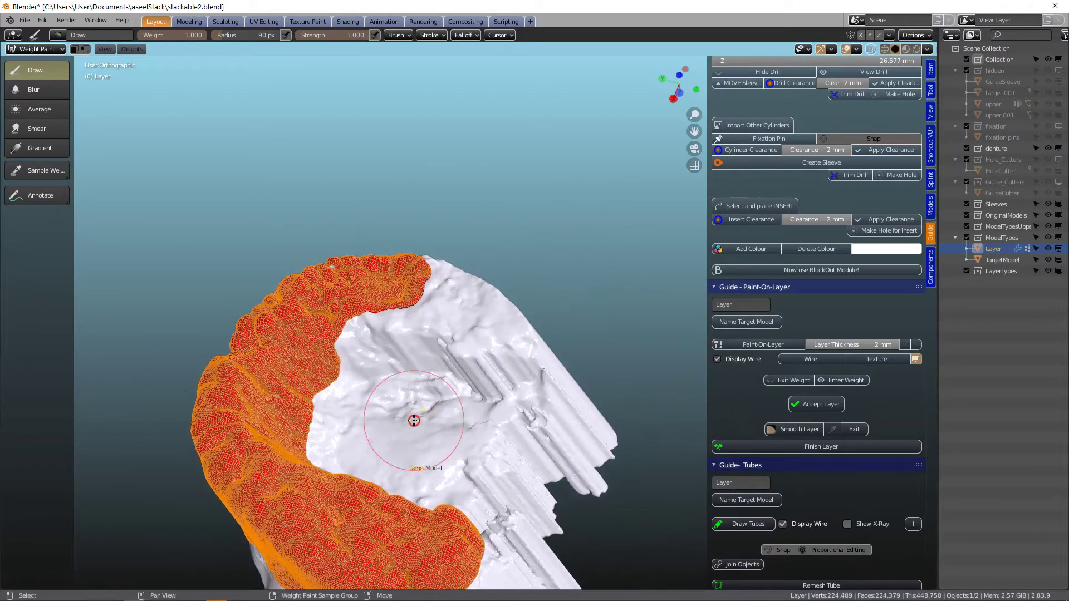
pyautogui.moveTo(298, 366); pyautogui.dragTo(456, 340)
pyautogui.moveTo(418, 289); pyautogui.dragTo(396, 329)
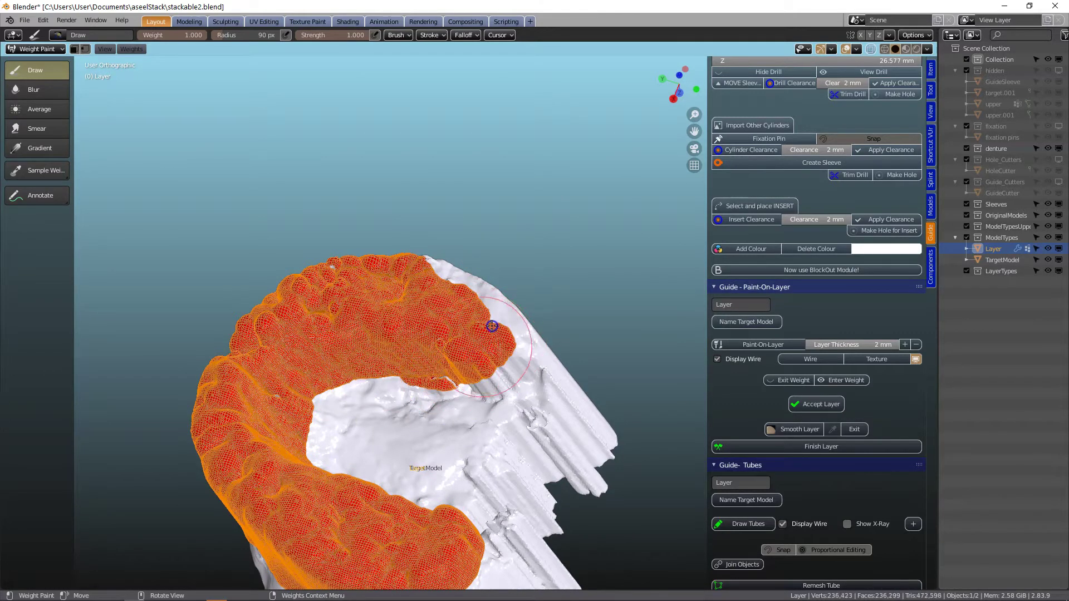
pyautogui.moveTo(433, 396); pyautogui.dragTo(493, 389, button='middle')
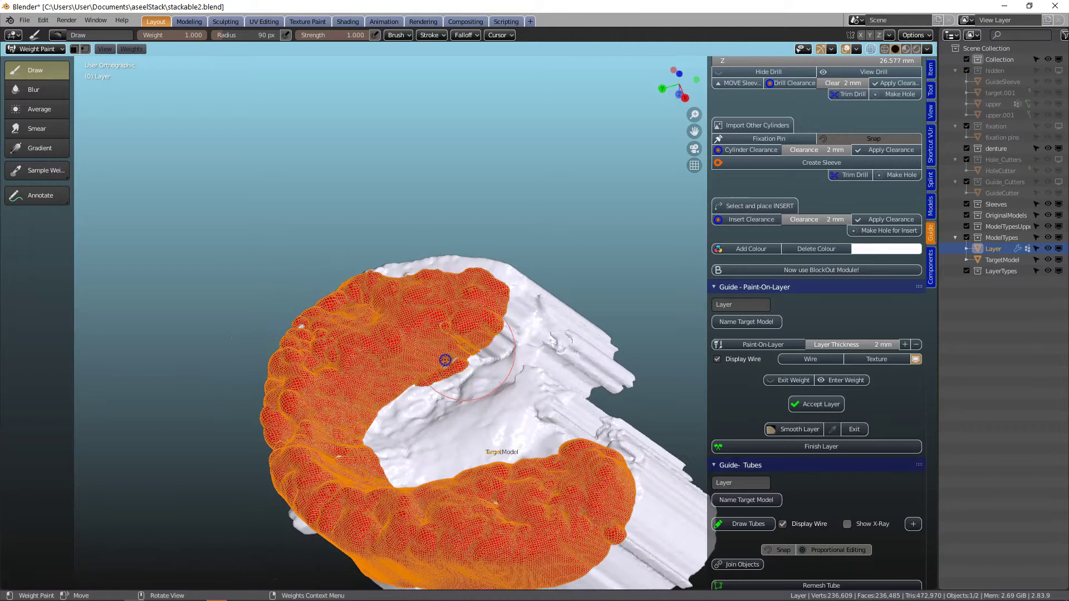
pyautogui.moveTo(445, 360); pyautogui.dragTo(459, 340)
pyautogui.moveTo(448, 281); pyautogui.dragTo(361, 297)
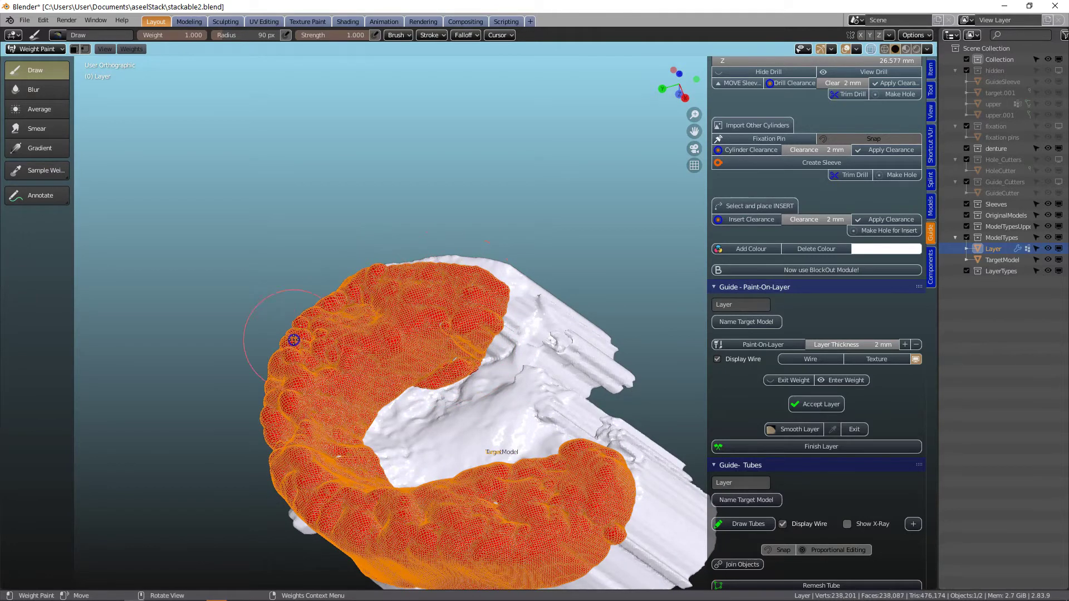
pyautogui.moveTo(287, 382); pyautogui.dragTo(620, 453, button='middle')
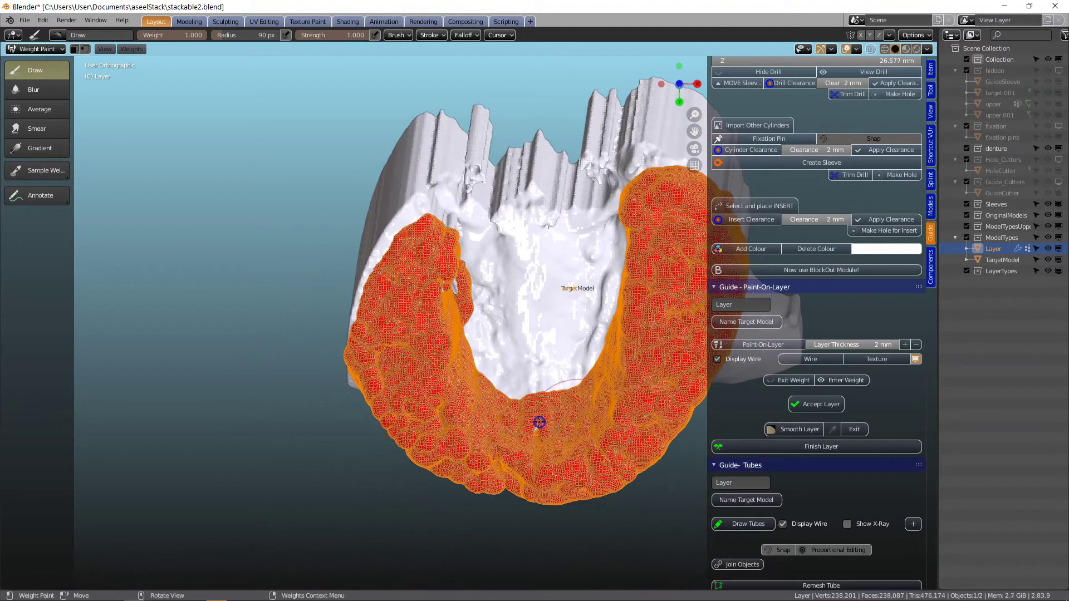
pyautogui.scroll(4, 557, 444)
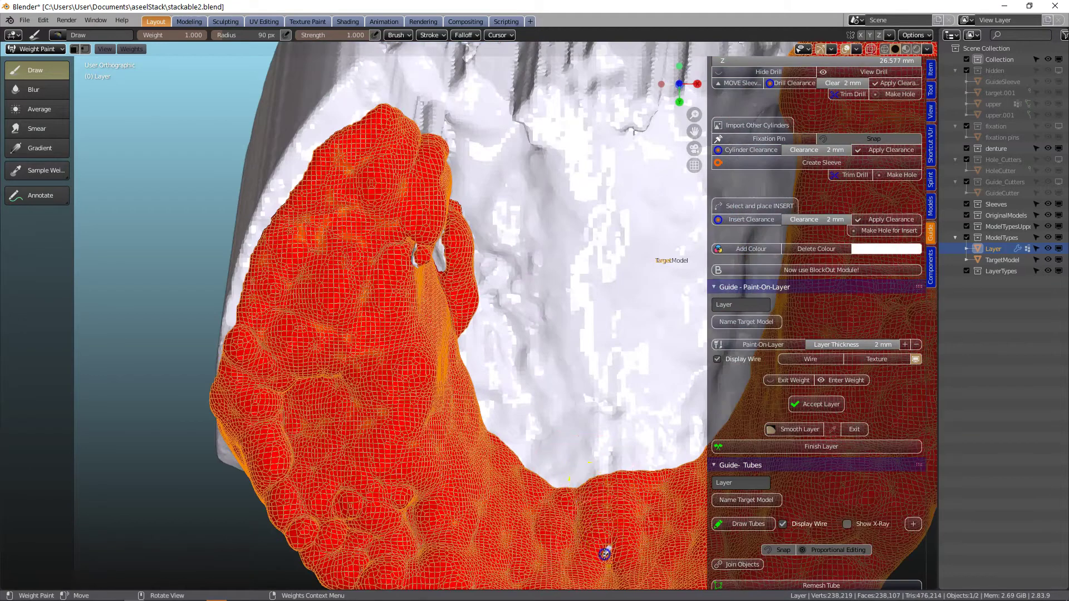
# Step: Cover the model's left side and remaining spots, then accept the painted layer
pyautogui.keyDown('shift'); pyautogui.rightClick(417, 259); pyautogui.keyUp('shift')
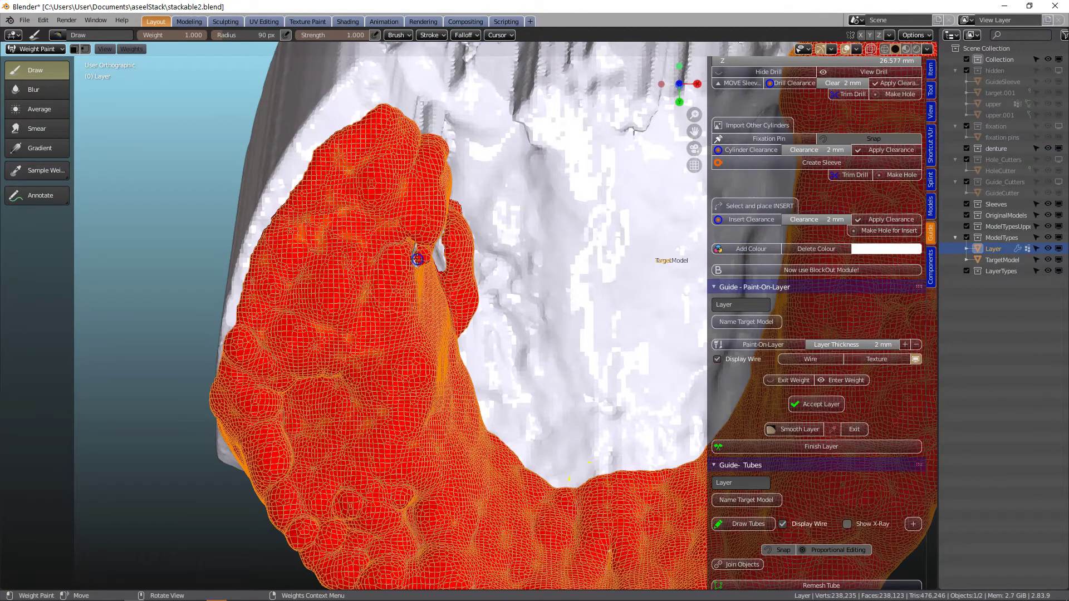
pyautogui.scroll(-5, 395, 267)
pyautogui.moveTo(453, 386); pyautogui.dragTo(531, 305, button='middle')
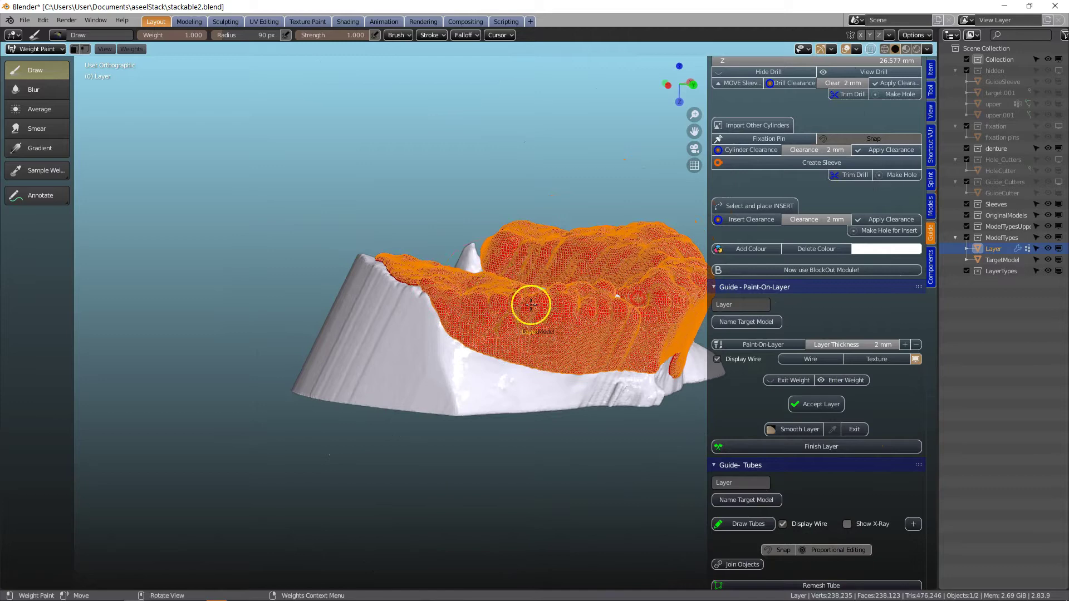
pyautogui.moveTo(380, 262)
pyautogui.mouseDown()
pyautogui.moveTo(398, 295)
pyautogui.moveTo(430, 317)
pyautogui.moveTo(491, 331)
pyautogui.mouseUp()
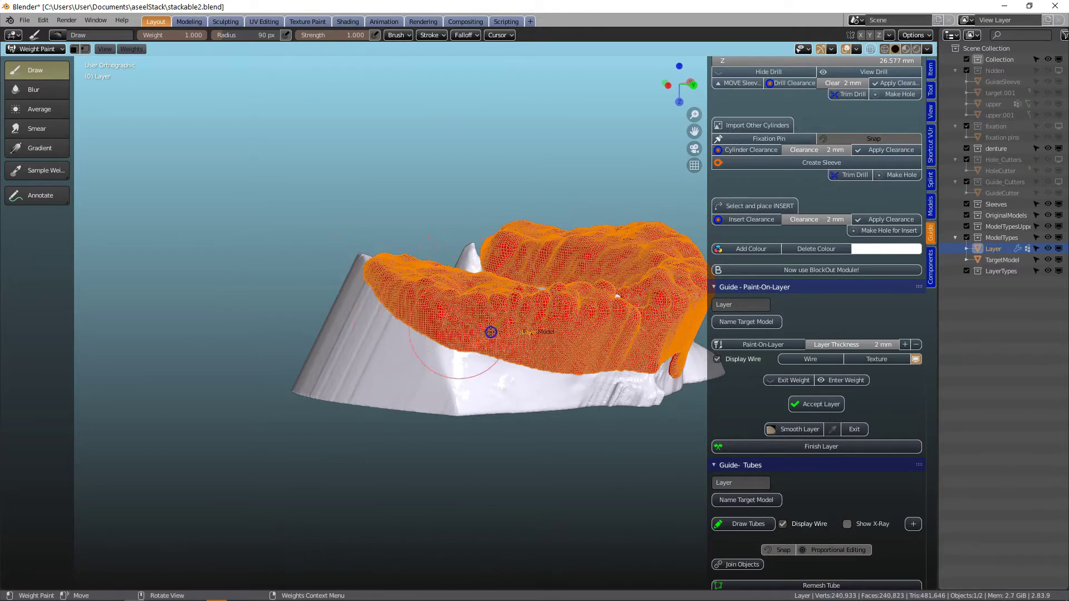
pyautogui.moveTo(501, 323)
pyautogui.mouseDown(button='middle')
pyautogui.moveTo(537, 410)
pyautogui.moveTo(640, 382)
pyautogui.mouseUp(button='middle')
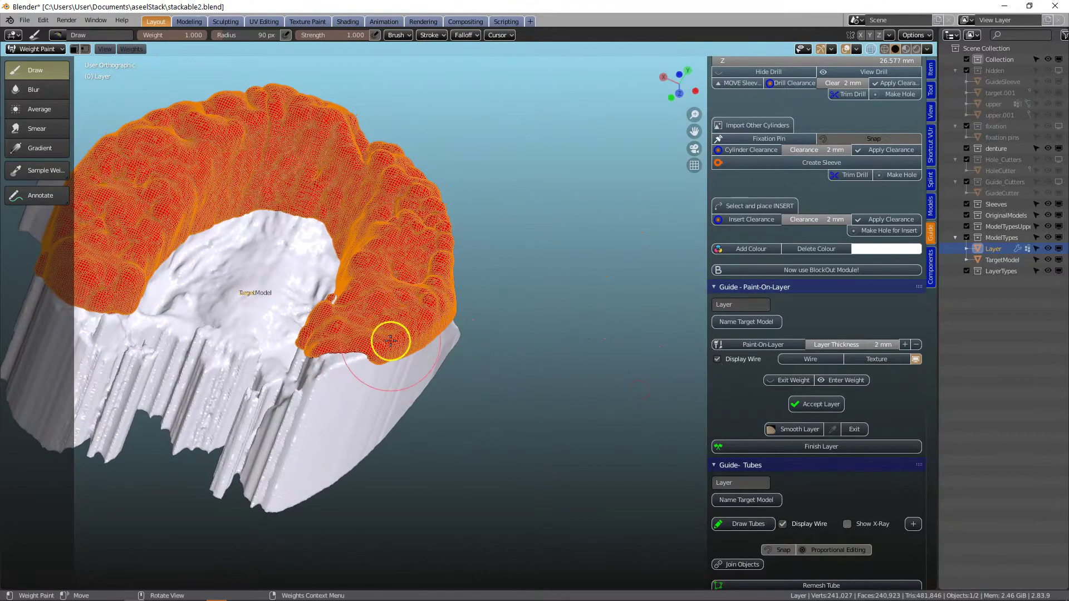
pyautogui.click(347, 337)
pyautogui.moveTo(346, 337)
pyautogui.mouseDown(button='middle')
pyautogui.moveTo(375, 305)
pyautogui.moveTo(462, 304)
pyautogui.mouseUp(button='middle')
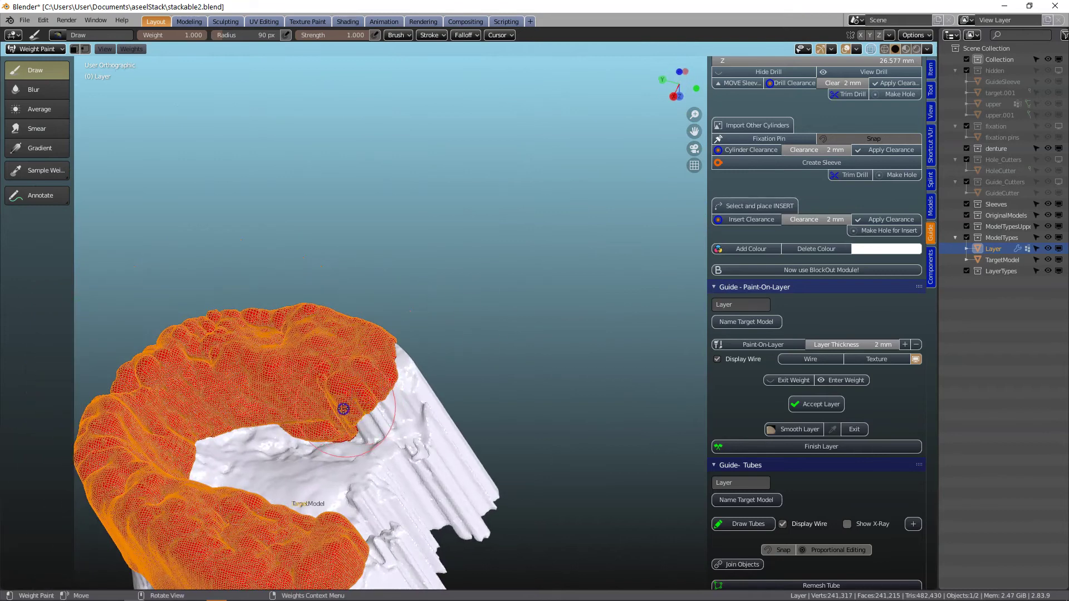
pyautogui.moveTo(287, 403)
pyautogui.mouseDown(button='middle')
pyautogui.moveTo(382, 394)
pyautogui.moveTo(418, 402)
pyautogui.mouseUp(button='middle')
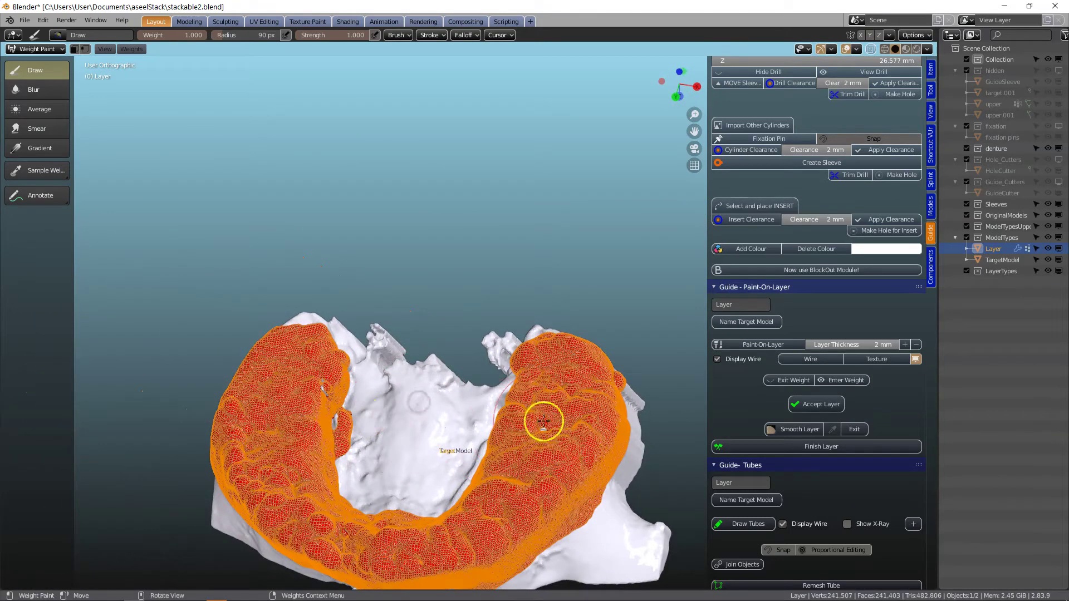
pyautogui.moveTo(543, 437); pyautogui.dragTo(554, 320, button='middle')
pyautogui.click(818, 405)
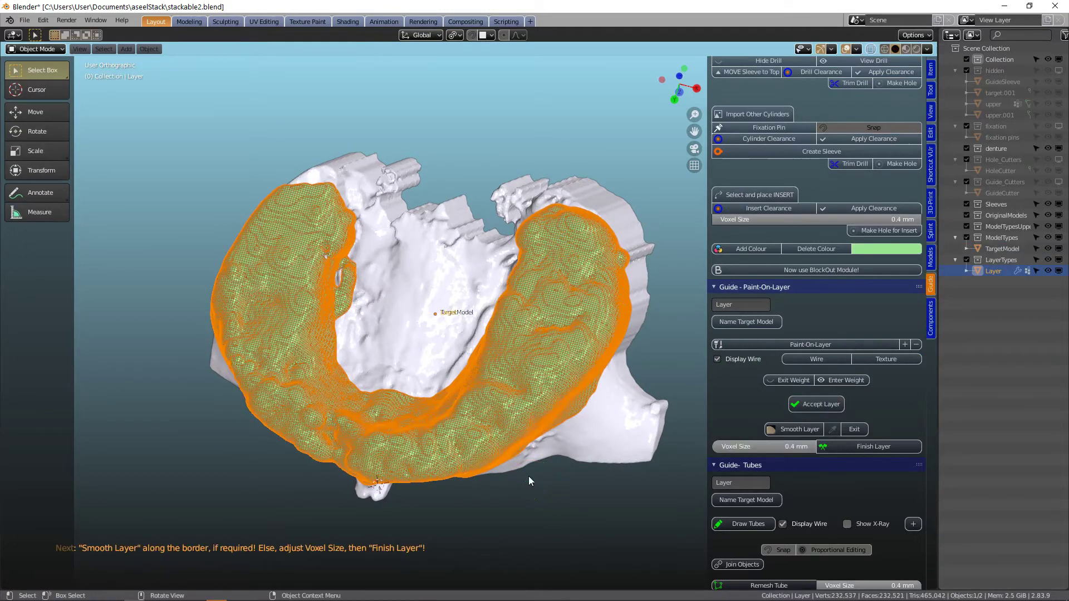
# Step: Orbit around the finished green layer shell to inspect it
pyautogui.moveTo(529, 476); pyautogui.dragTo(662, 425, button='middle')
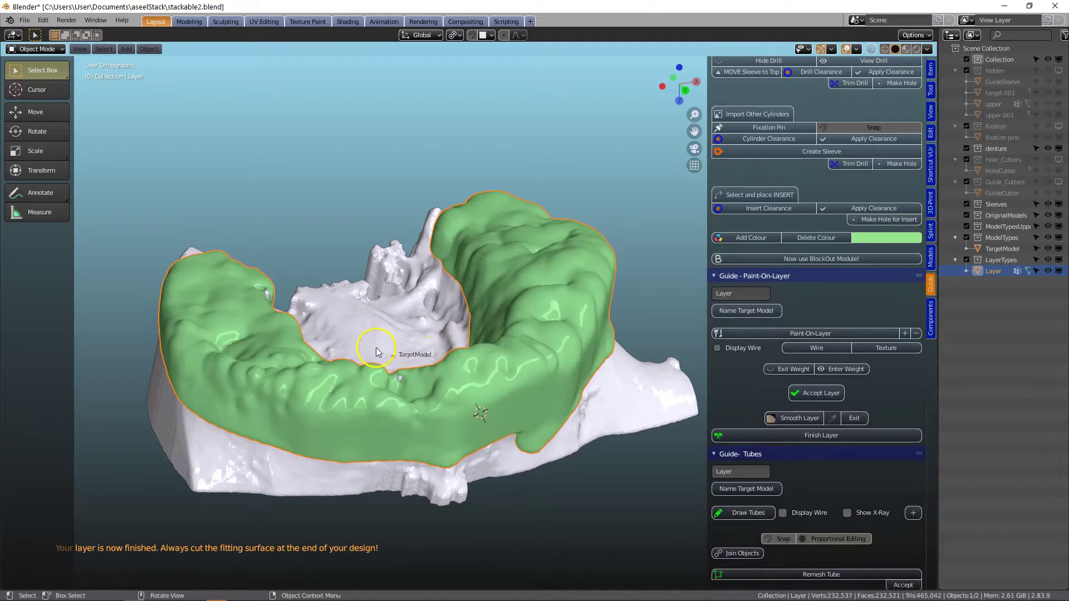
pyautogui.moveTo(375, 348); pyautogui.dragTo(372, 376, button='middle')
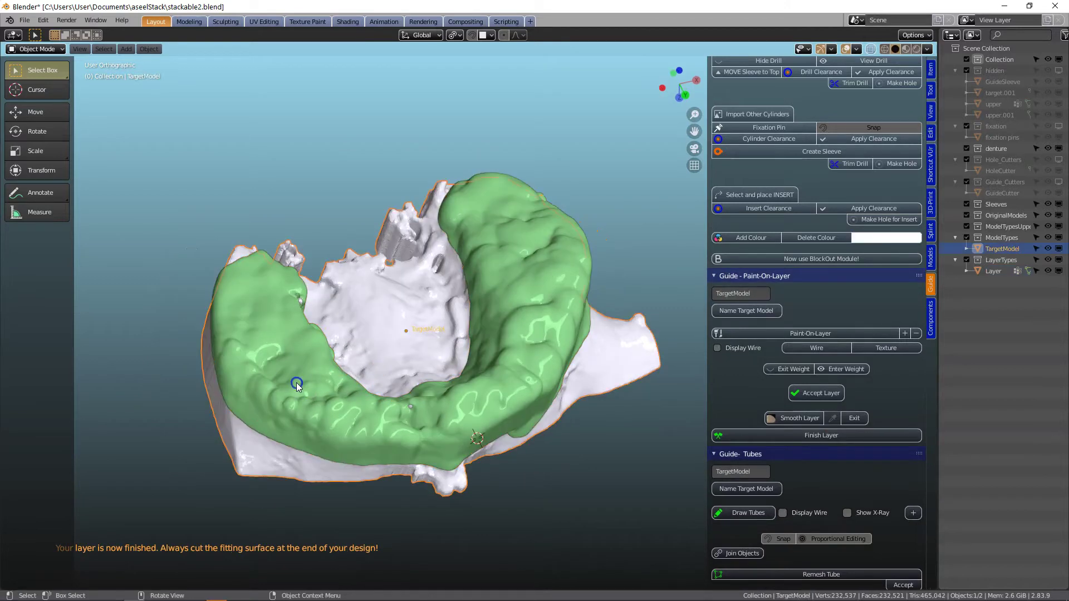
# Step: Set the bone as Target Model and start a new painted layer along the ridge
pyautogui.click(752, 311)
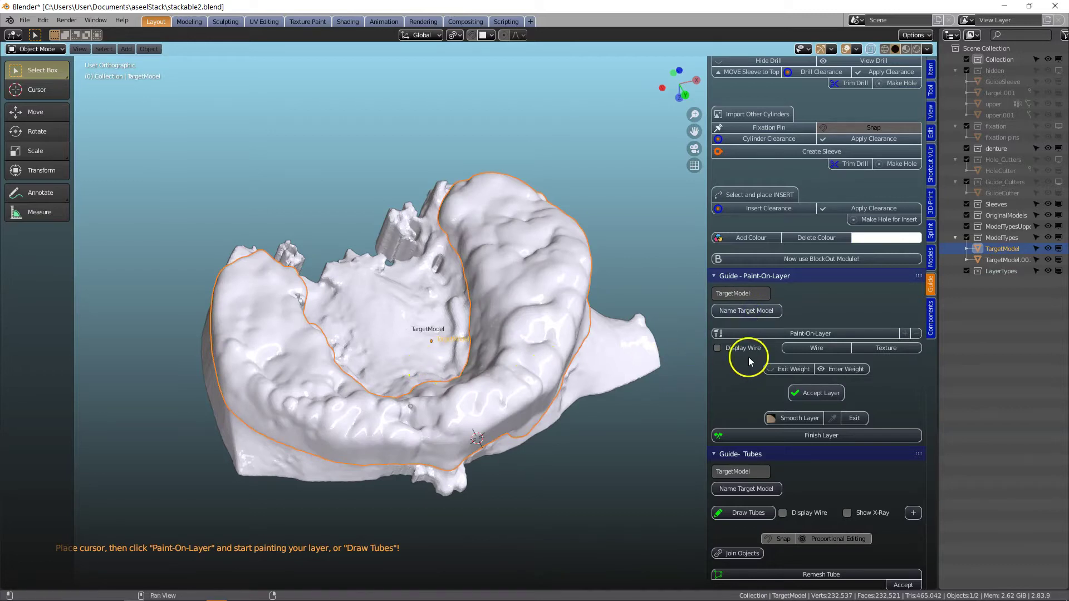
pyautogui.click(769, 335)
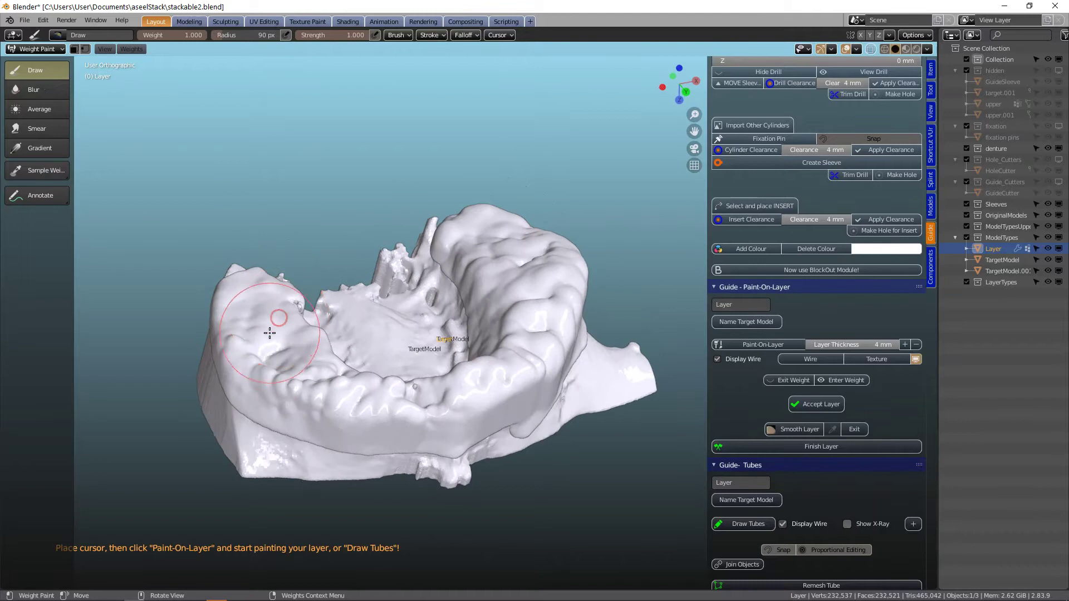
pyautogui.moveTo(270, 333)
pyautogui.mouseDown()
pyautogui.moveTo(263, 354)
pyautogui.moveTo(286, 388)
pyautogui.moveTo(373, 412)
pyautogui.mouseUp()
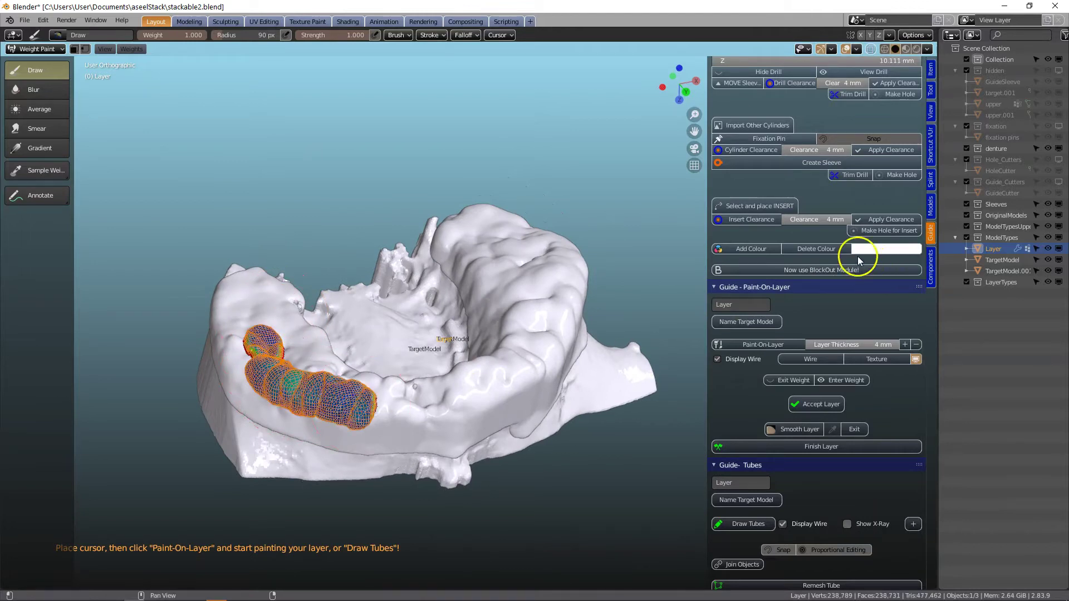
pyautogui.moveTo(300, 409)
pyautogui.mouseDown()
pyautogui.moveTo(277, 411)
pyautogui.moveTo(250, 343)
pyautogui.moveTo(272, 380)
pyautogui.moveTo(327, 409)
pyautogui.moveTo(379, 417)
pyautogui.moveTo(420, 404)
pyautogui.mouseUp()
# Step: Set Insert Clearance to 5 mm and extend the layer rightward to the model's end
pyautogui.click(824, 218)
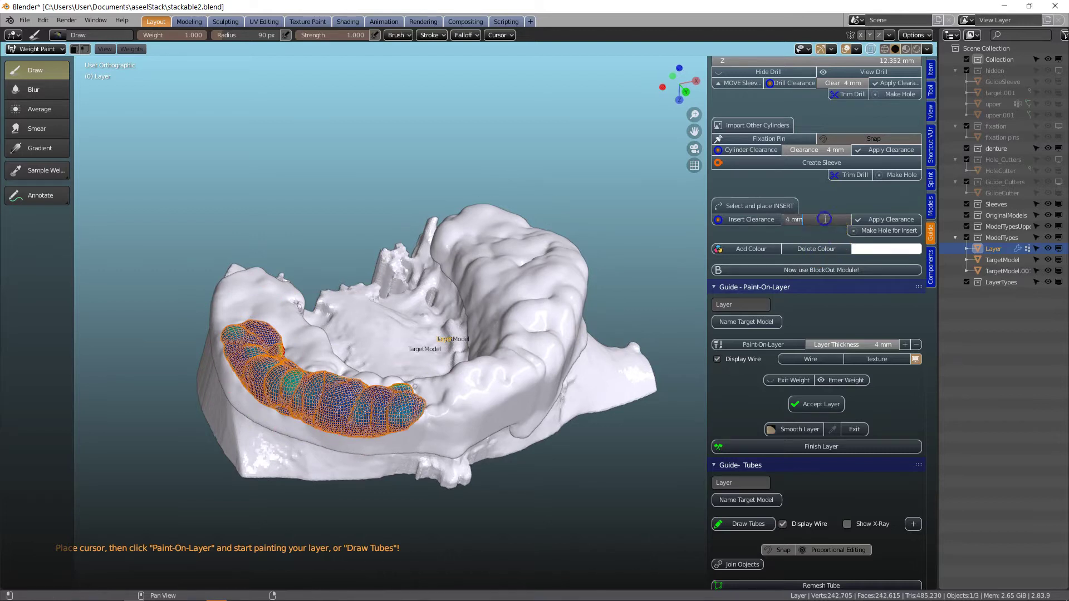
pyautogui.write('5')
pyautogui.press('Return')
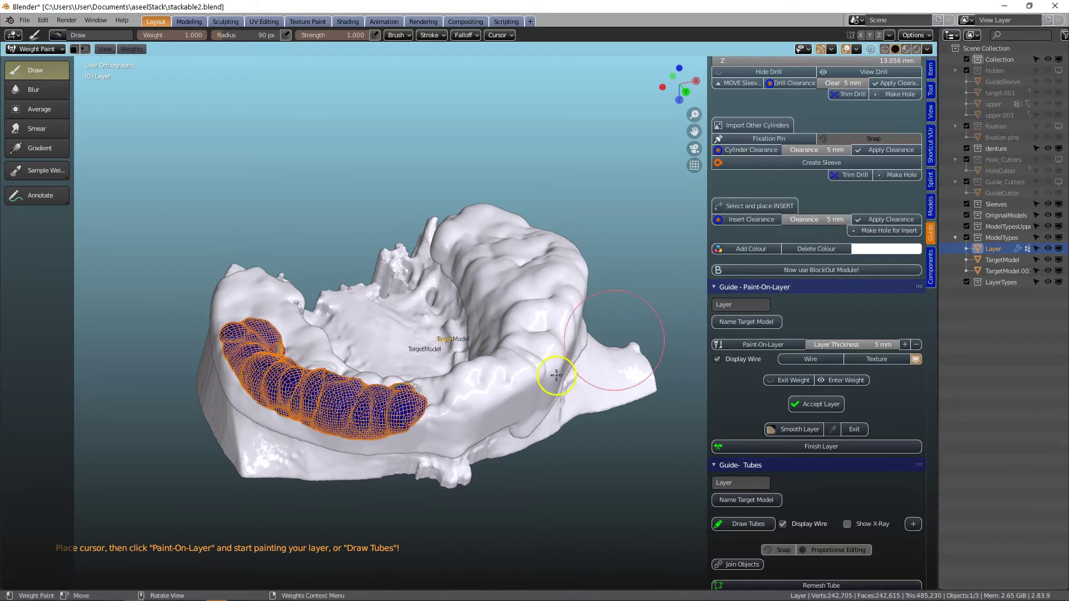
pyautogui.moveTo(553, 375)
pyautogui.mouseDown(button='middle')
pyautogui.moveTo(494, 384)
pyautogui.moveTo(498, 329)
pyautogui.moveTo(310, 369)
pyautogui.mouseUp(button='middle')
pyautogui.moveTo(310, 369)
pyautogui.mouseDown()
pyautogui.moveTo(306, 396)
pyautogui.moveTo(376, 412)
pyautogui.moveTo(441, 413)
pyautogui.moveTo(486, 397)
pyautogui.moveTo(422, 395)
pyautogui.moveTo(373, 397)
pyautogui.moveTo(406, 415)
pyautogui.moveTo(521, 400)
pyautogui.mouseUp()
pyautogui.moveTo(522, 400)
pyautogui.mouseDown(button='middle')
pyautogui.moveTo(551, 403)
pyautogui.moveTo(515, 401)
pyautogui.mouseUp(button='middle')
pyautogui.moveTo(515, 400)
pyautogui.mouseDown()
pyautogui.moveTo(668, 350)
pyautogui.moveTo(490, 362)
pyautogui.moveTo(552, 362)
pyautogui.mouseUp()
pyautogui.moveTo(551, 362)
pyautogui.mouseDown(button='middle')
pyautogui.moveTo(336, 386)
pyautogui.moveTo(362, 390)
pyautogui.moveTo(403, 425)
pyautogui.moveTo(501, 367)
pyautogui.moveTo(388, 413)
pyautogui.mouseUp(button='middle')
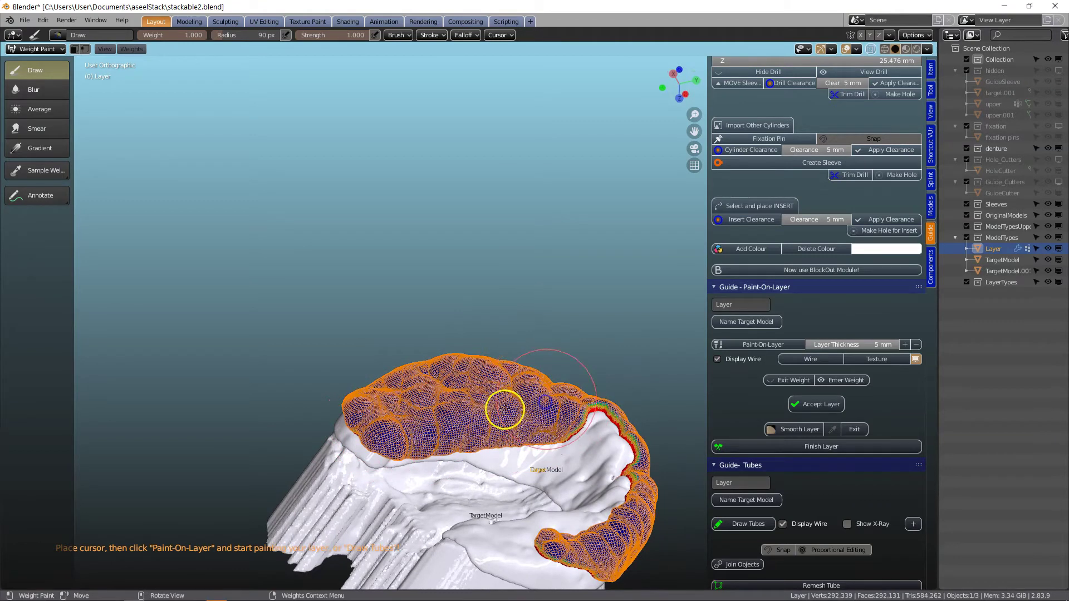
# Step: Paint across the arch's white centre and check the layer from several angles
pyautogui.moveTo(504, 409)
pyautogui.mouseDown(button='middle')
pyautogui.moveTo(534, 444)
pyautogui.moveTo(550, 417)
pyautogui.mouseUp(button='middle')
pyautogui.moveTo(521, 416)
pyautogui.mouseDown()
pyautogui.moveTo(601, 396)
pyautogui.moveTo(557, 367)
pyautogui.moveTo(492, 358)
pyautogui.mouseUp()
pyautogui.moveTo(565, 392)
pyautogui.mouseDown(button='middle')
pyautogui.moveTo(479, 358)
pyautogui.moveTo(384, 375)
pyautogui.moveTo(434, 375)
pyautogui.mouseUp(button='middle')
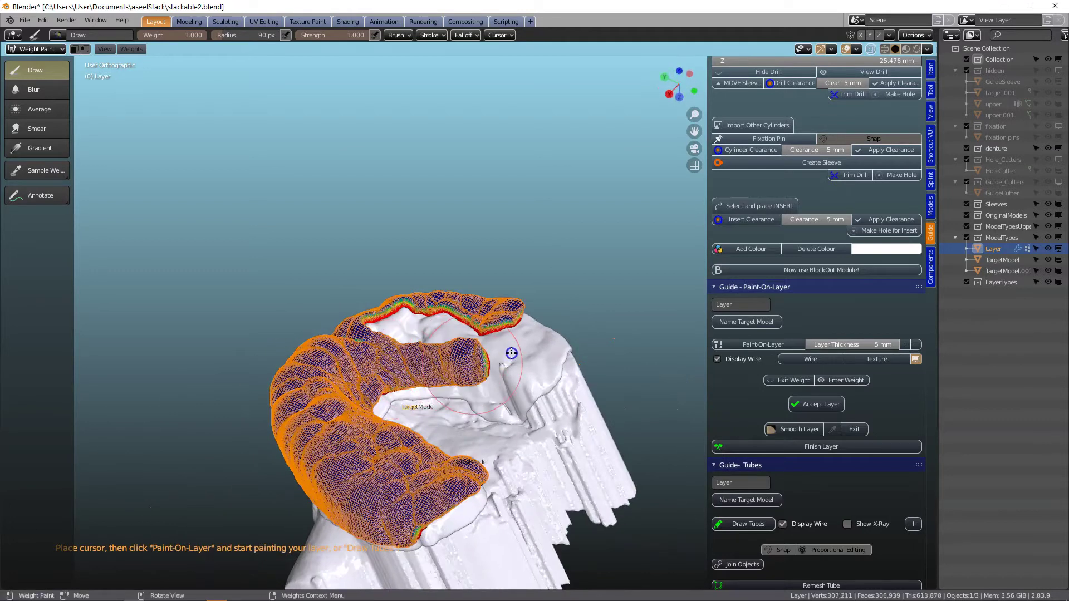
pyautogui.moveTo(501, 334); pyautogui.dragTo(427, 378, button='middle')
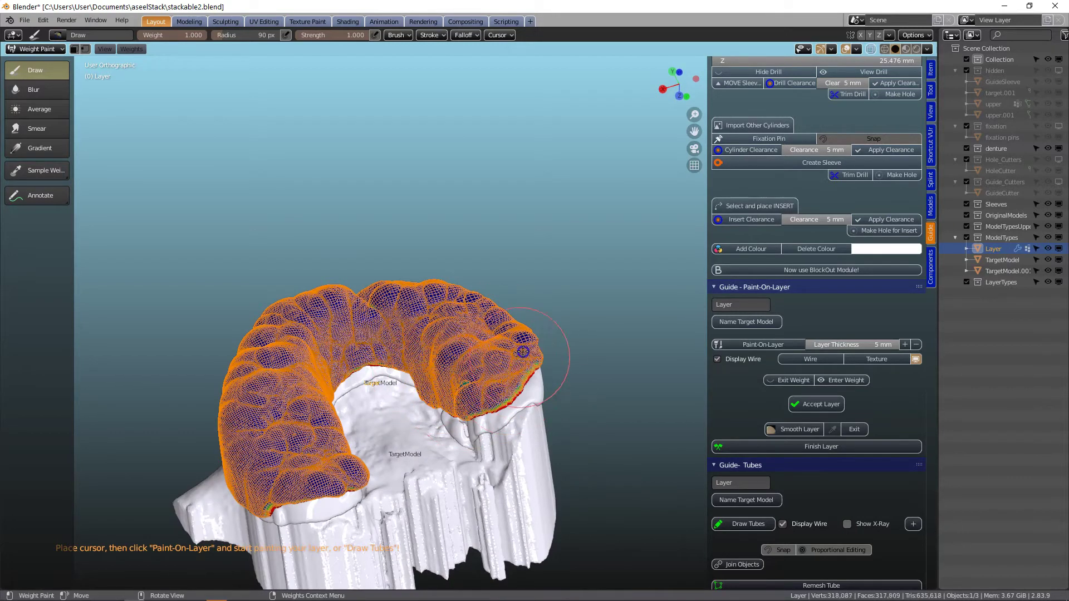
pyautogui.moveTo(534, 372)
pyautogui.mouseDown(button='middle')
pyautogui.moveTo(382, 345)
pyautogui.moveTo(351, 329)
pyautogui.mouseUp(button='middle')
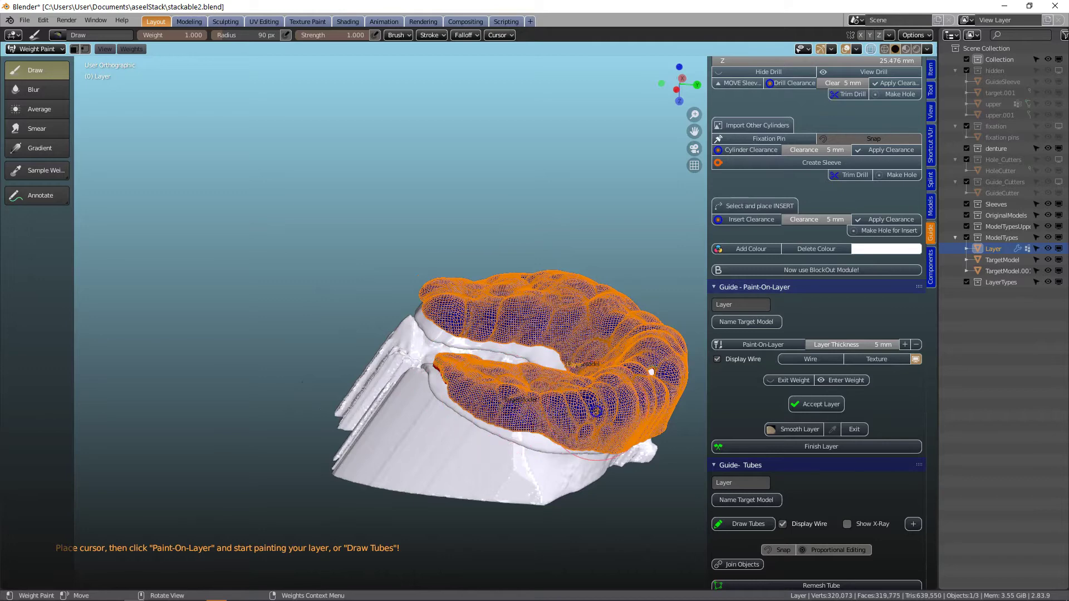
pyautogui.moveTo(518, 409)
pyautogui.mouseDown(button='middle')
pyautogui.moveTo(484, 395)
pyautogui.moveTo(508, 381)
pyautogui.moveTo(473, 357)
pyautogui.moveTo(391, 430)
pyautogui.mouseUp(button='middle')
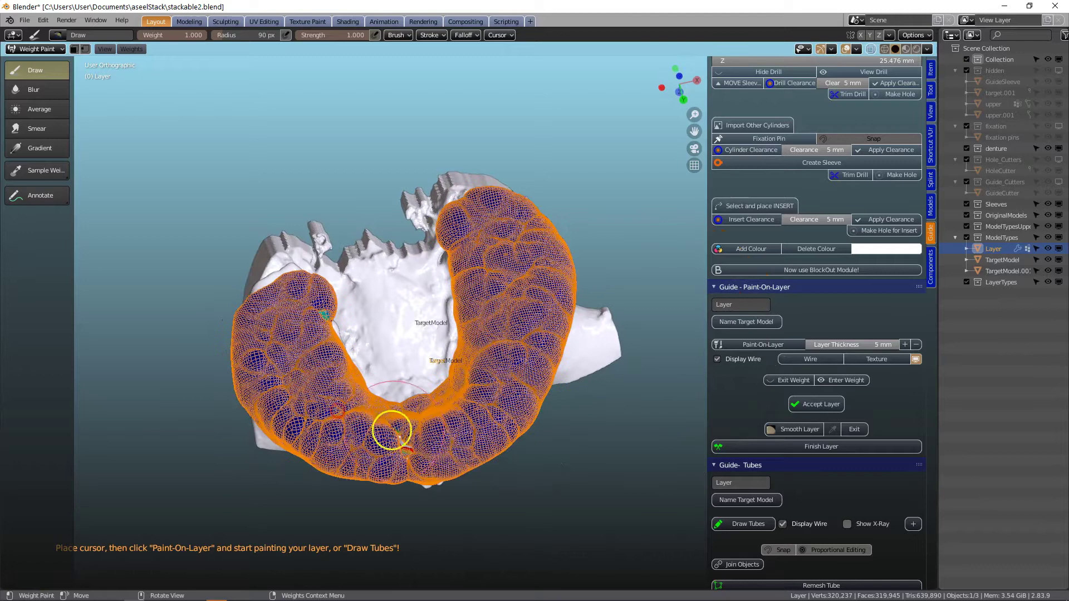
pyautogui.moveTo(351, 400); pyautogui.dragTo(526, 369, button='middle')
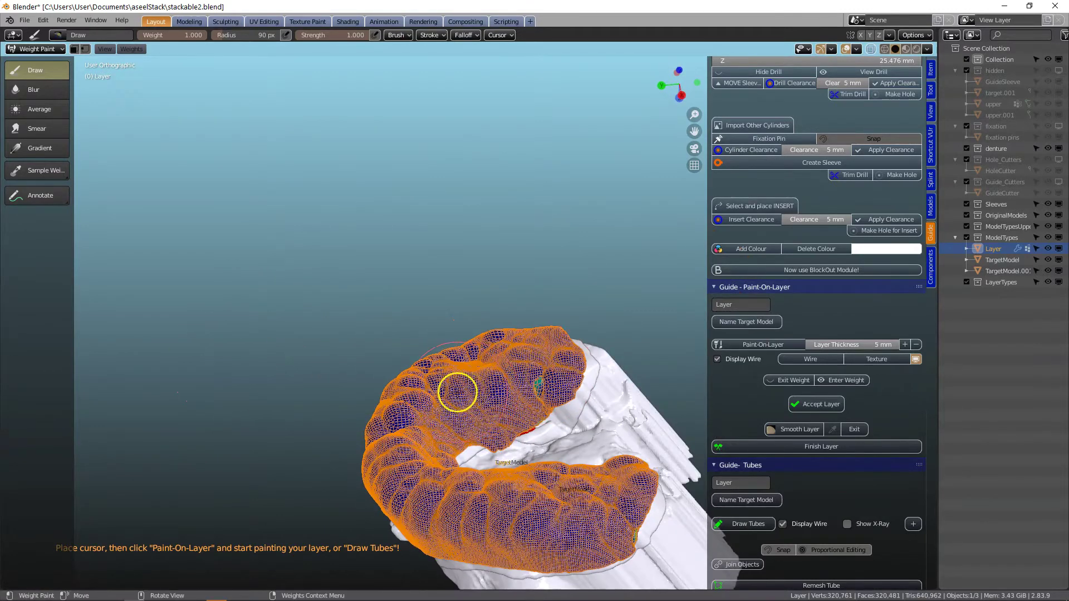
pyautogui.moveTo(456, 392)
pyautogui.mouseDown(button='middle')
pyautogui.moveTo(584, 378)
pyautogui.moveTo(422, 341)
pyautogui.mouseUp(button='middle')
# Step: Exit weight painting, hide TargetModel with H, and make TargetModel.001 active
pyautogui.click(788, 381)
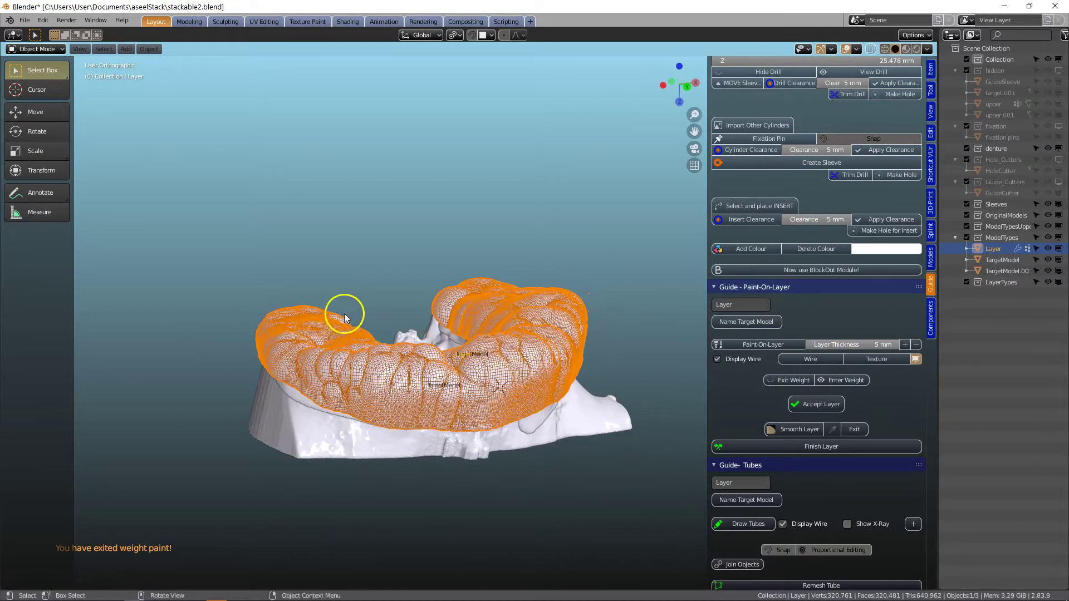
pyautogui.click(359, 303)
pyautogui.click(322, 357)
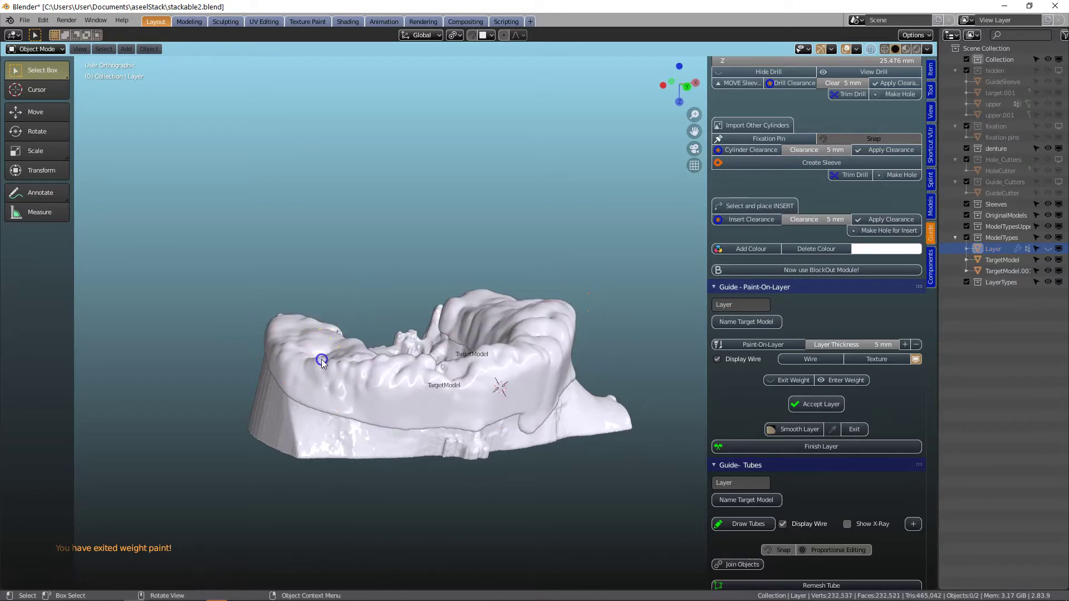
pyautogui.moveTo(322, 361); pyautogui.dragTo(367, 360, button='middle')
pyautogui.press('h')
pyautogui.click(369, 379)
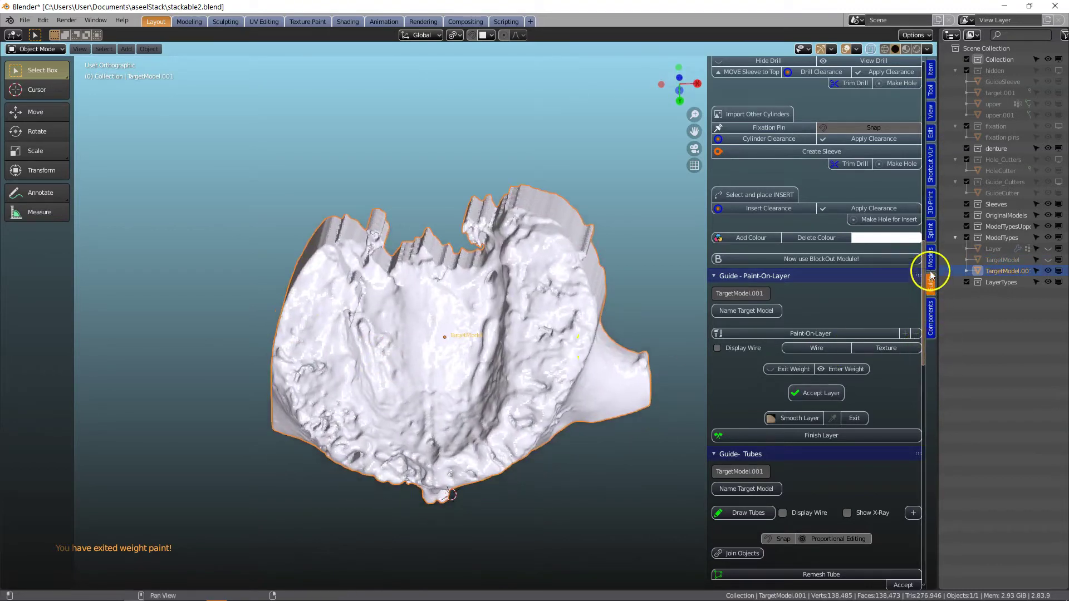
# Step: Go to the Splint tab's Occlusal Plane Cutter and start Draw Plane on TargetModel.001
pyautogui.click(932, 231)
pyautogui.scroll(-10, 864, 390)
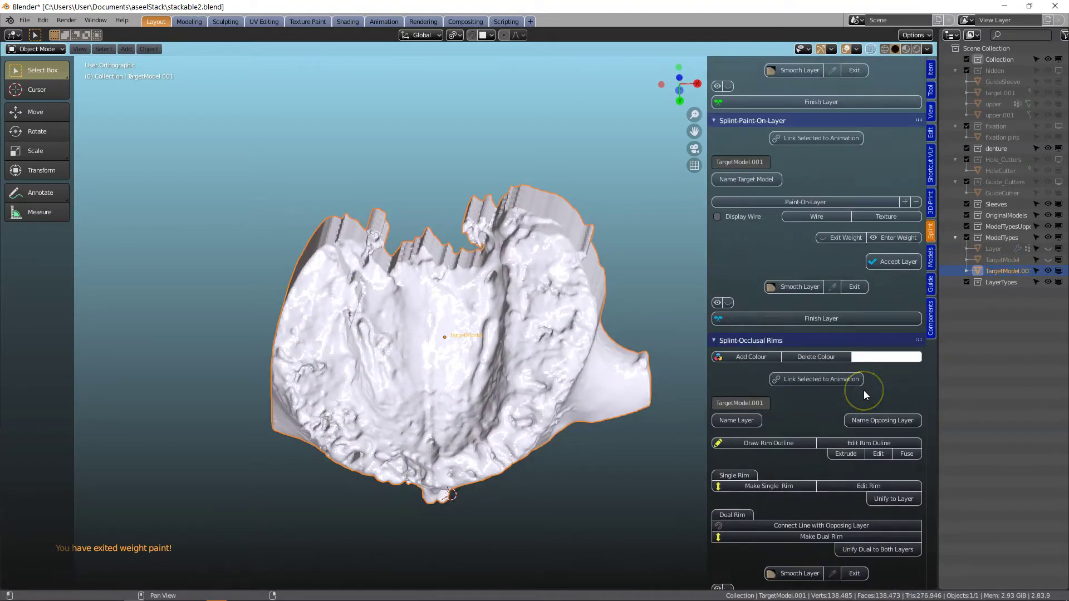
pyautogui.scroll(-1, 863, 391)
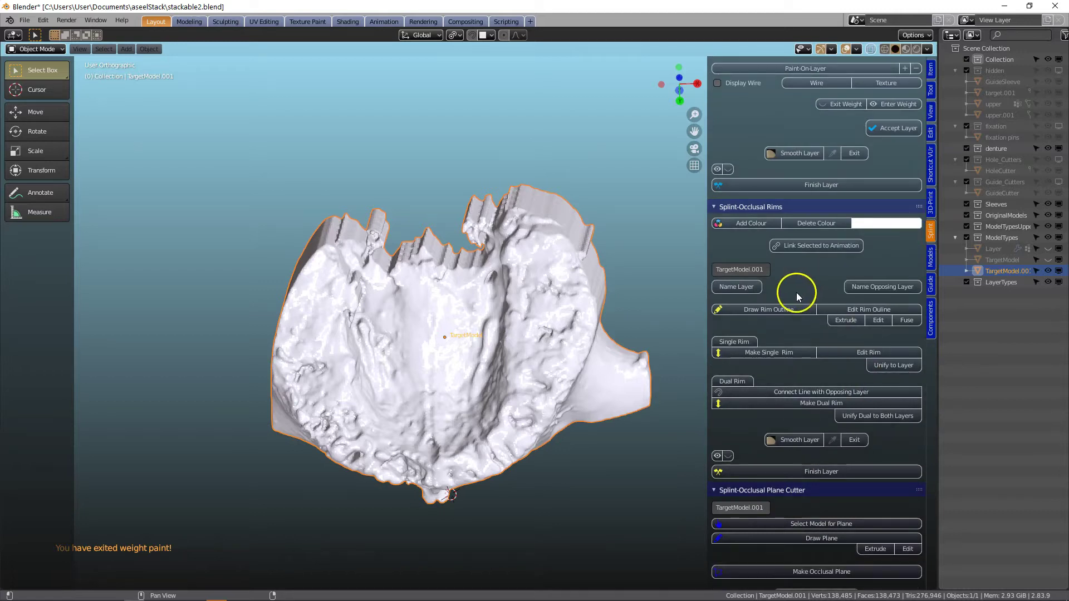
pyautogui.scroll(-5, 791, 312)
pyautogui.scroll(-4, 793, 391)
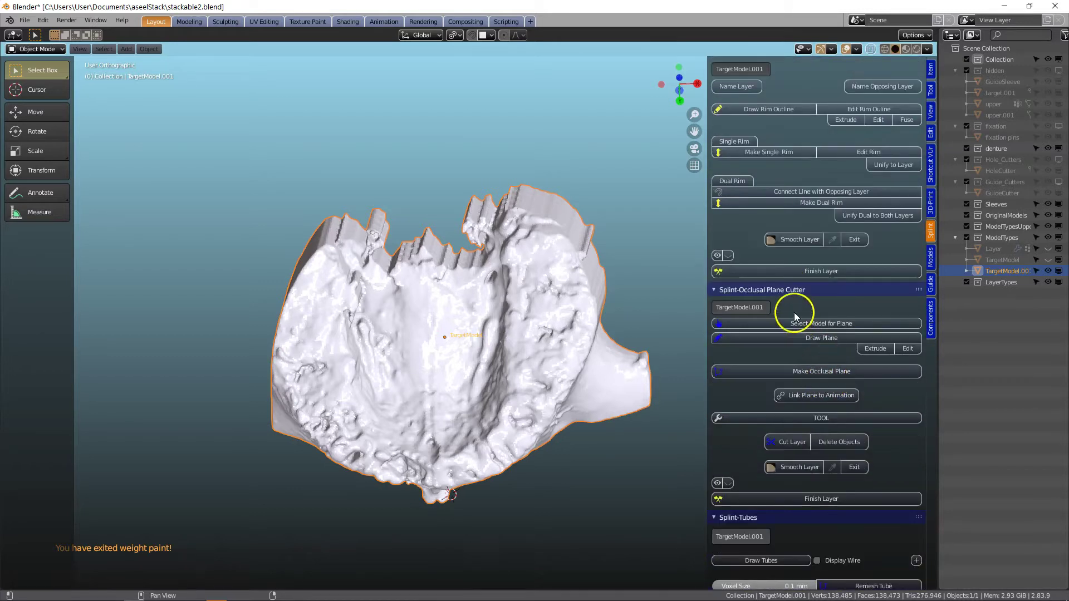
pyautogui.moveTo(435, 356); pyautogui.dragTo(330, 340, button='middle')
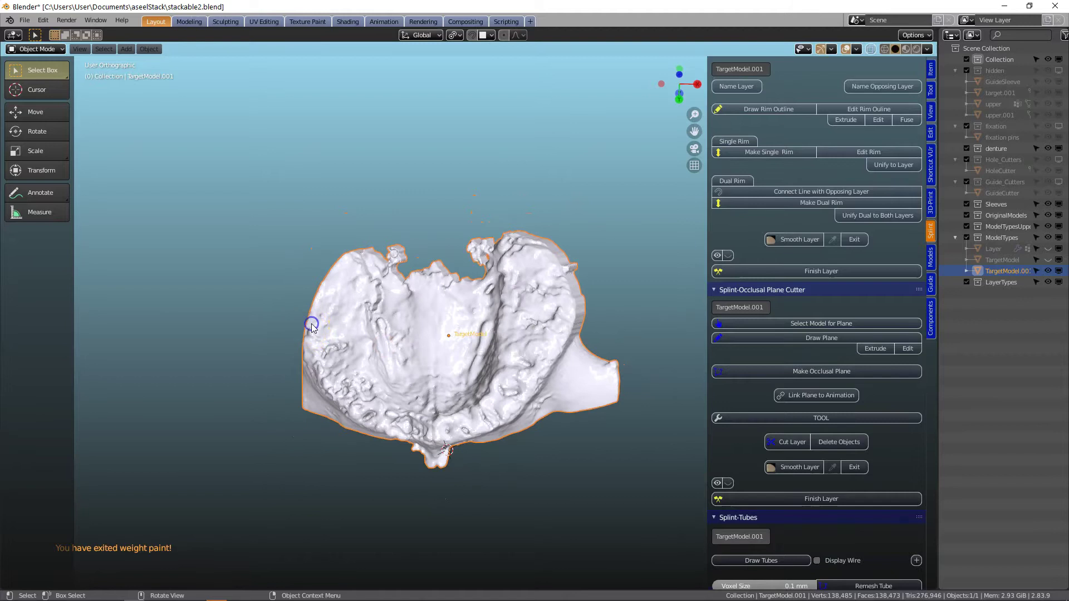
pyautogui.scroll(4, 310, 328)
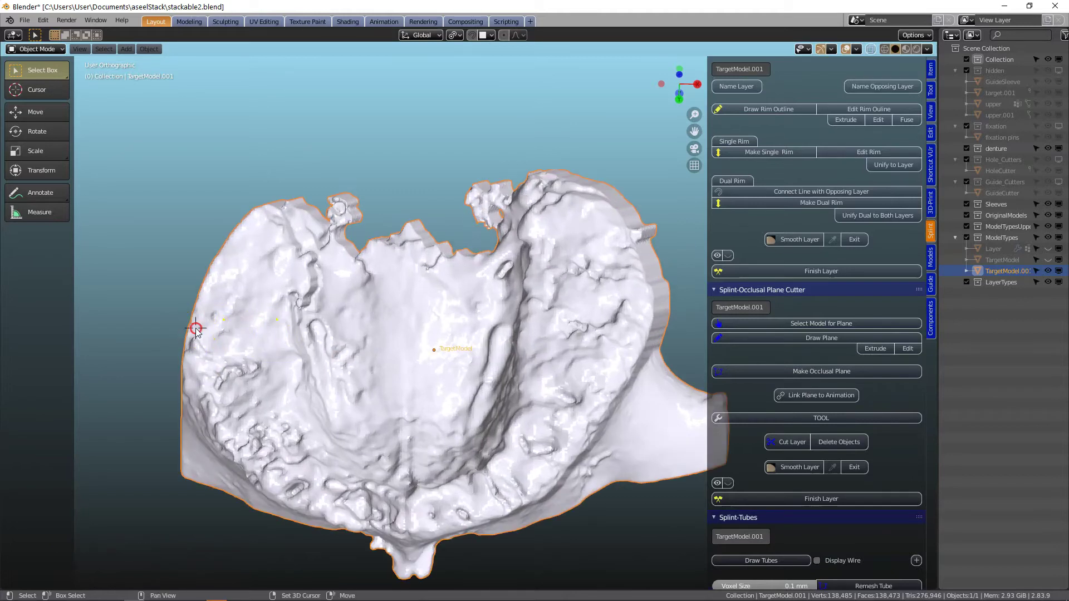
pyautogui.click(793, 338)
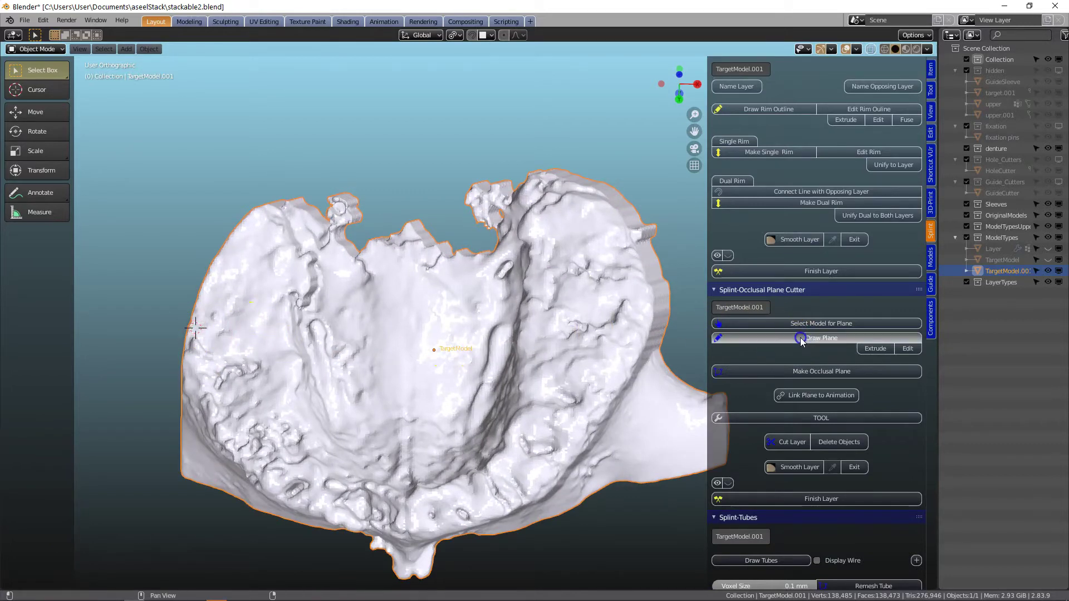
# Step: Place the first six Cutter arch vertices on the highest buccal tips of the teeth
pyautogui.scroll(3, 286, 401)
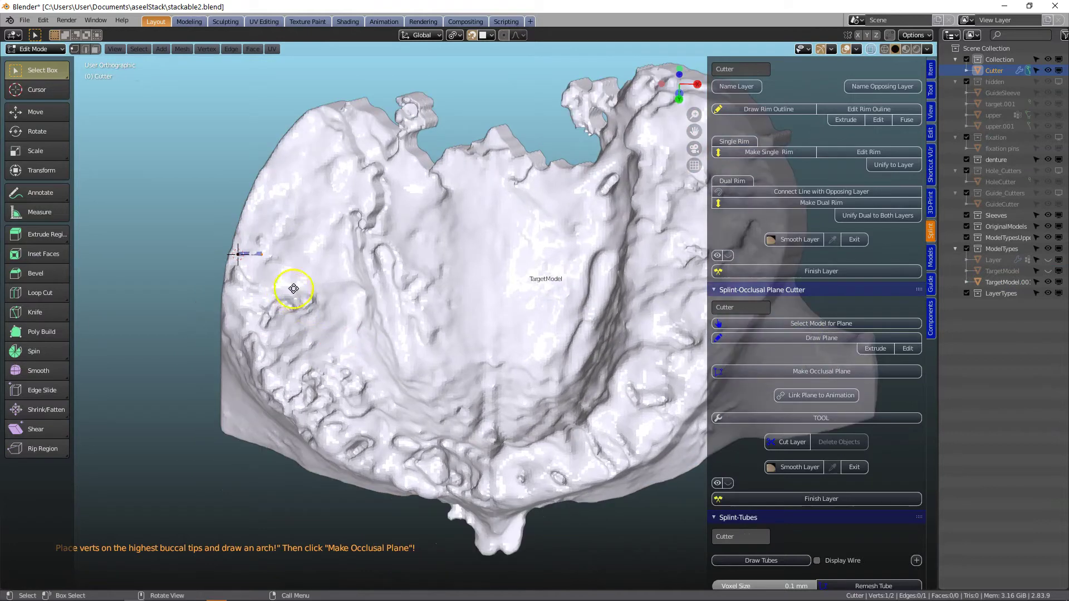
pyautogui.press('g')
pyautogui.click(257, 352)
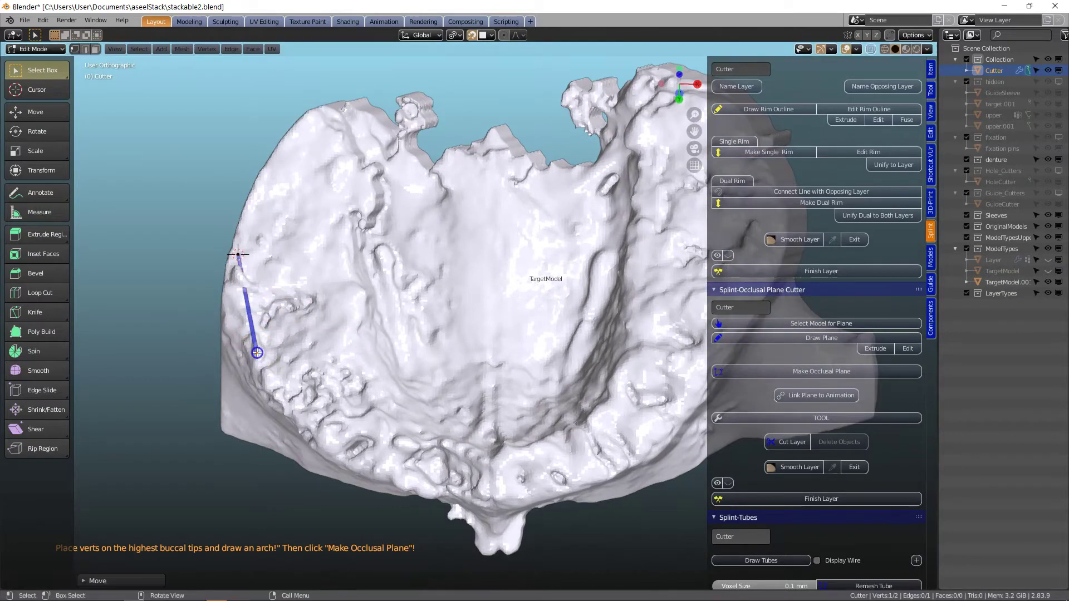
pyautogui.moveTo(257, 352); pyautogui.dragTo(334, 341, button='middle')
pyautogui.press('e')
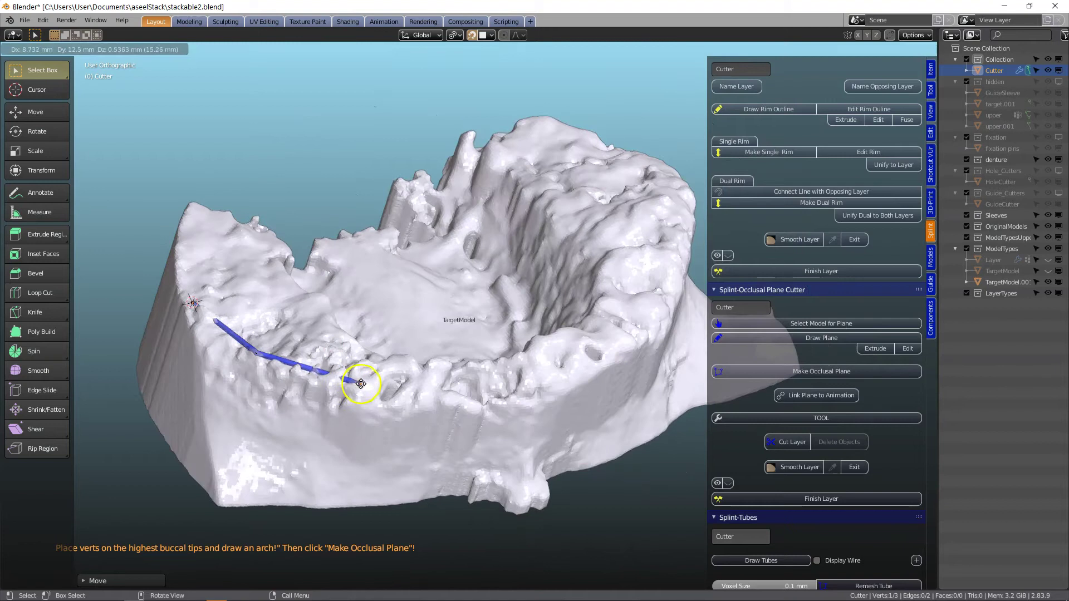
pyautogui.click(361, 384)
pyautogui.press('e')
pyautogui.click(460, 400)
pyautogui.press('e')
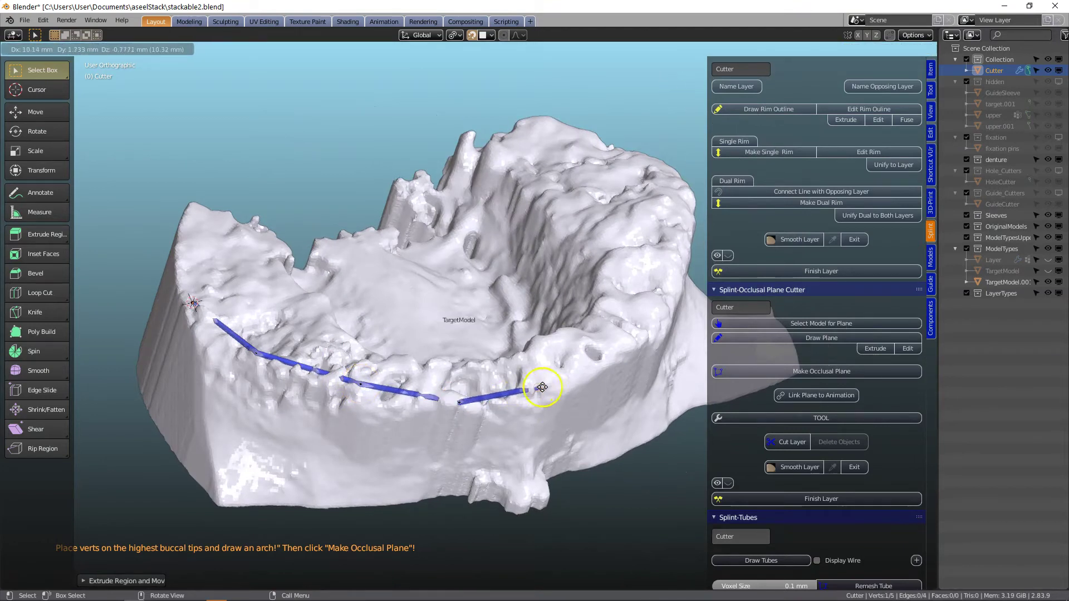
pyautogui.click(543, 386)
pyautogui.press('e')
pyautogui.click(625, 349)
# Step: Extrude the remaining five arch points onto the buccal tips, completing the 11-vertex arch
pyautogui.moveTo(625, 346); pyautogui.dragTo(413, 369, button='middle')
pyautogui.press('e')
pyautogui.click(501, 353)
pyautogui.press('e')
pyautogui.click(560, 308)
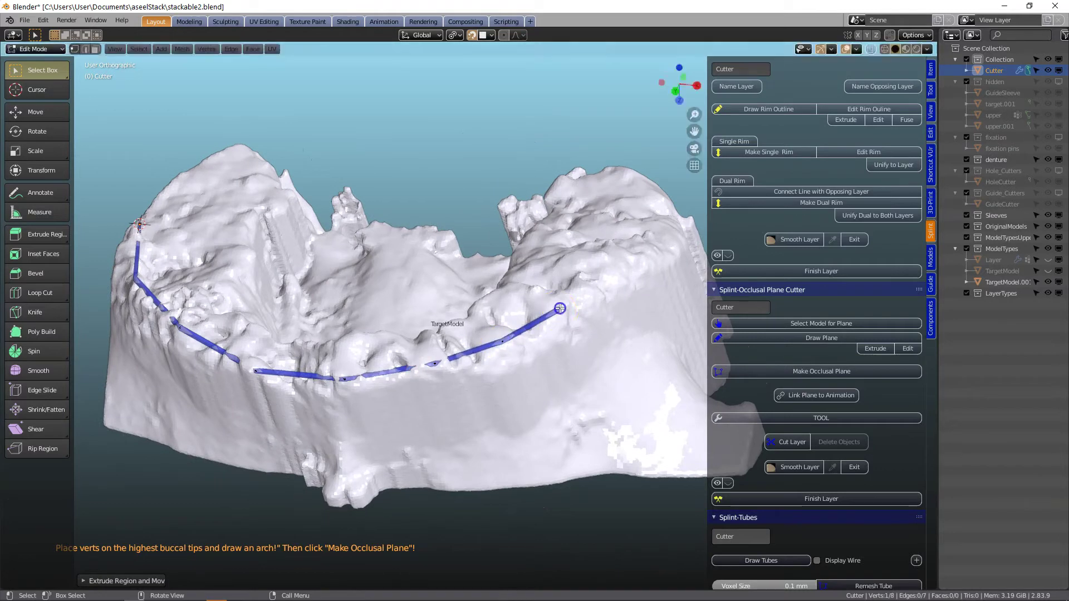
pyautogui.press('e')
pyautogui.click(607, 277)
pyautogui.moveTo(607, 277); pyautogui.dragTo(441, 372, button='middle')
pyautogui.press('e')
pyautogui.click(668, 252)
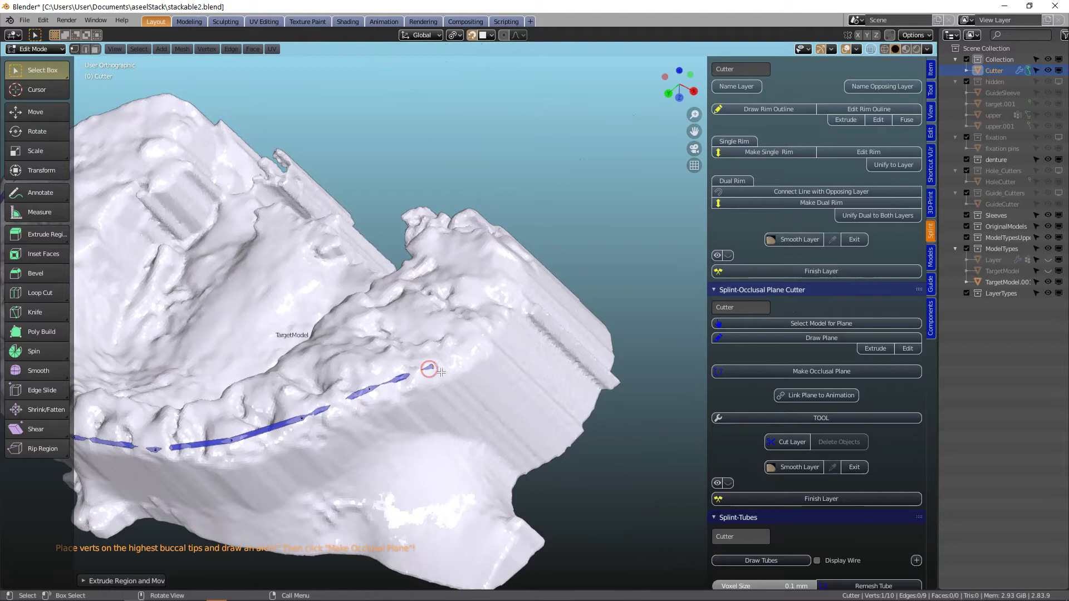
pyautogui.press('e')
pyautogui.click(499, 310)
pyautogui.moveTo(473, 329); pyautogui.dragTo(494, 362, button='middle')
pyautogui.moveTo(449, 394); pyautogui.dragTo(485, 313, button='middle')
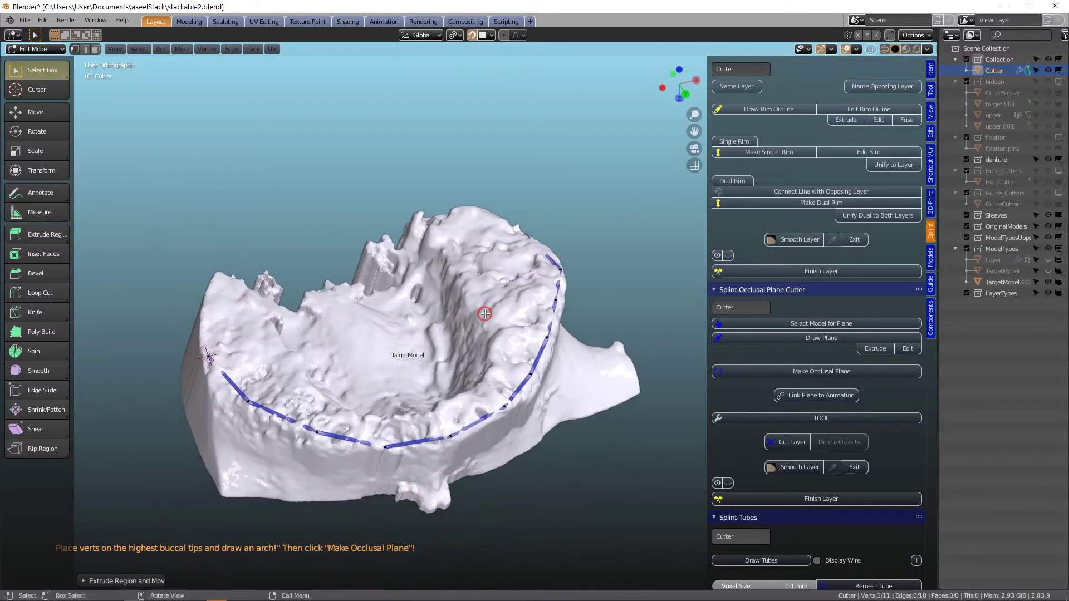
# Step: Generate the occlusal plane from the arch and raise its first inner vertices to lingual tips
pyautogui.click(829, 373)
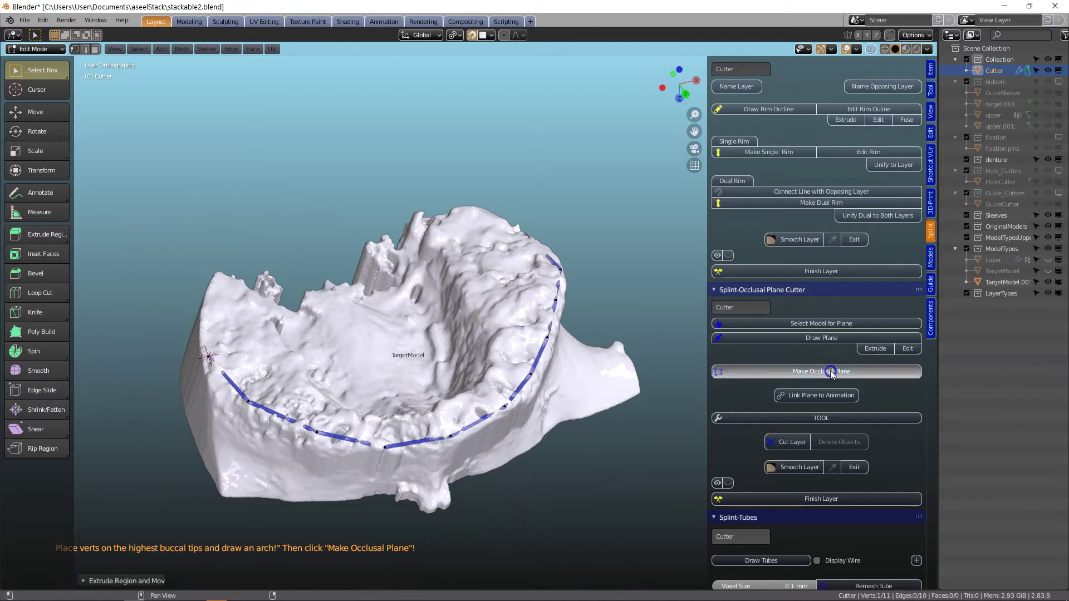
pyautogui.moveTo(418, 369); pyautogui.dragTo(261, 357, button='middle')
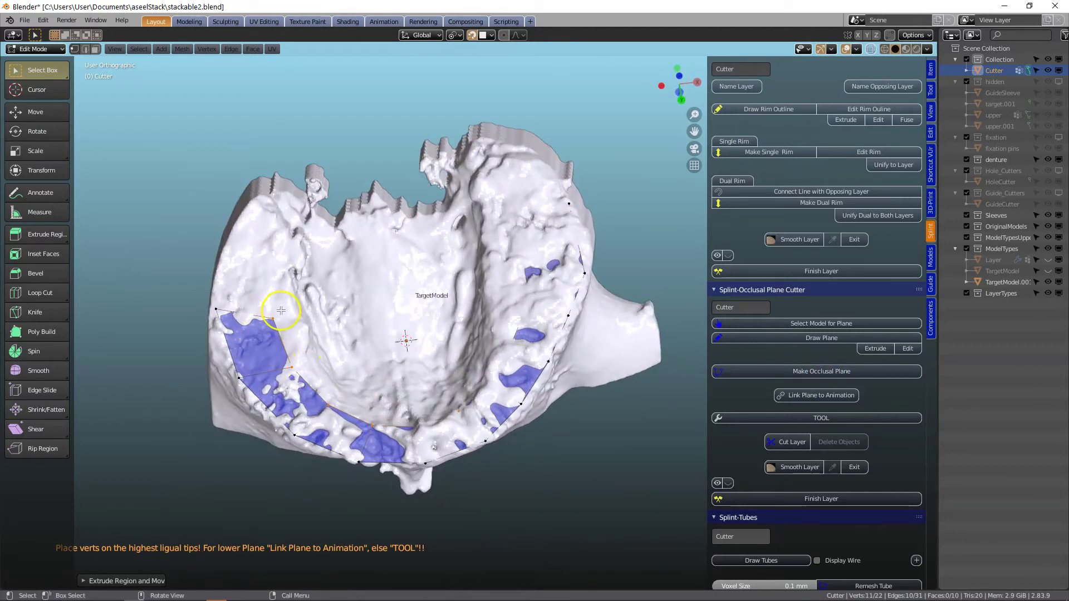
pyautogui.moveTo(273, 318); pyautogui.dragTo(286, 260)
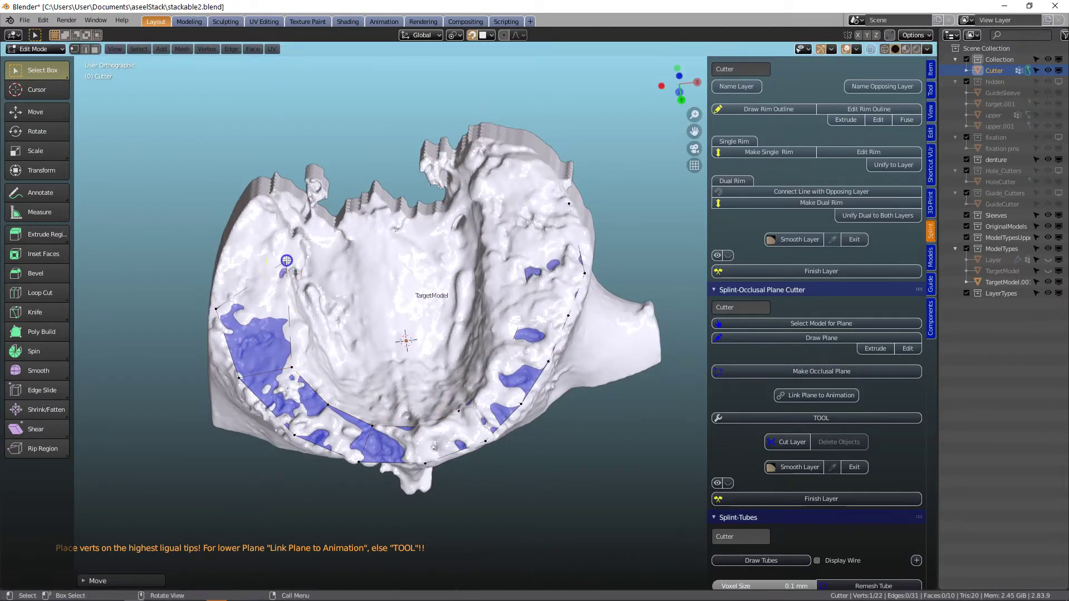
pyautogui.moveTo(213, 301); pyautogui.dragTo(219, 269)
pyautogui.click(291, 370)
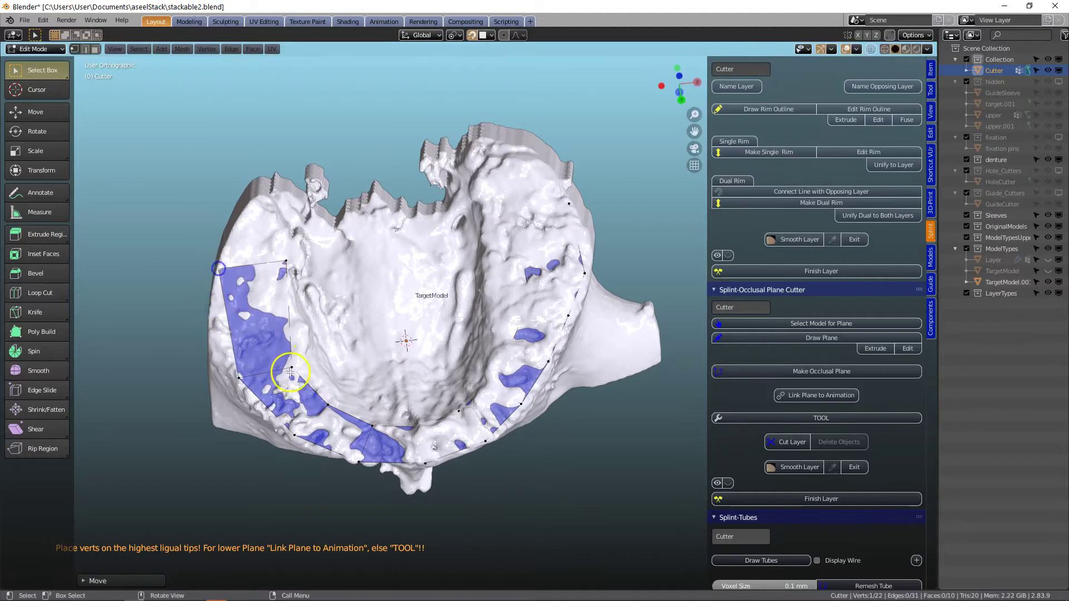
pyautogui.moveTo(292, 366); pyautogui.dragTo(297, 356)
pyautogui.click(335, 402)
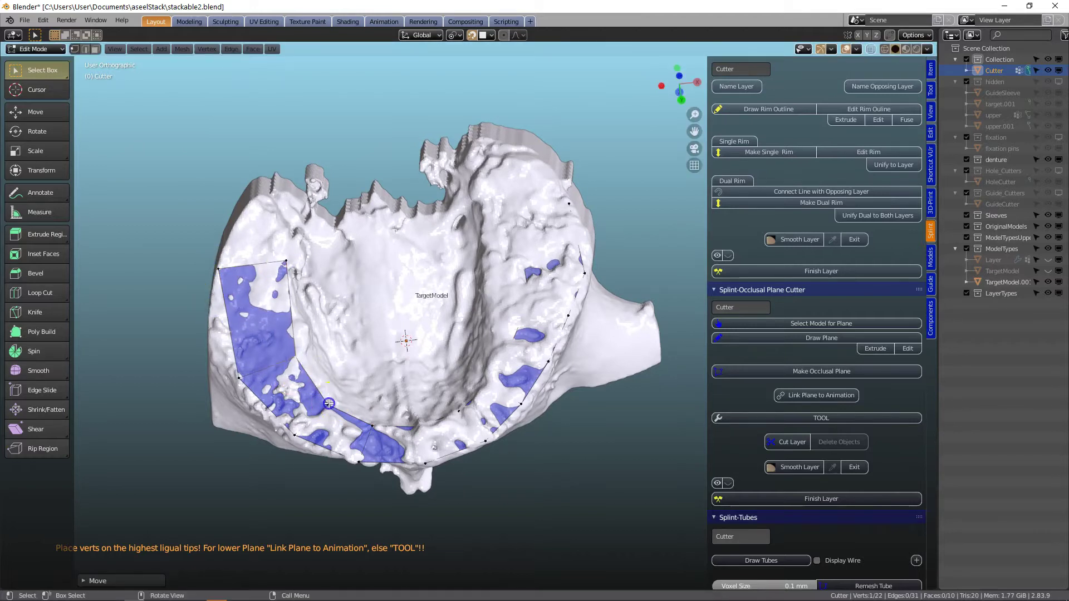
pyautogui.click(370, 427)
pyautogui.moveTo(372, 425); pyautogui.dragTo(422, 432)
# Step: Move the remaining inner plane vertices onto the highest lingual tips and inspect the plane
pyautogui.click(445, 424)
pyautogui.click(456, 416)
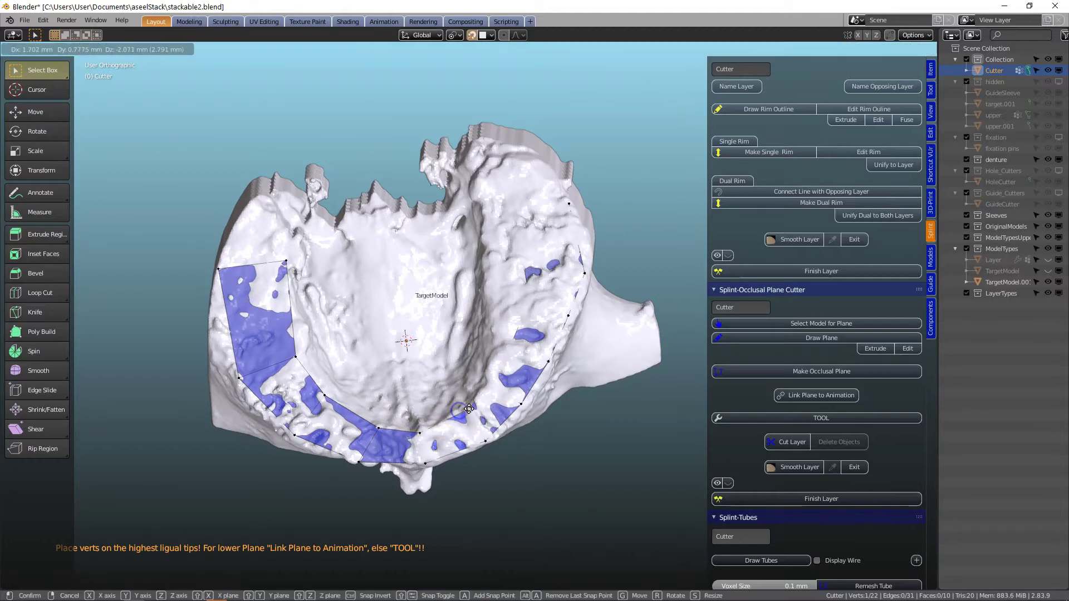
pyautogui.moveTo(483, 368); pyautogui.dragTo(495, 360)
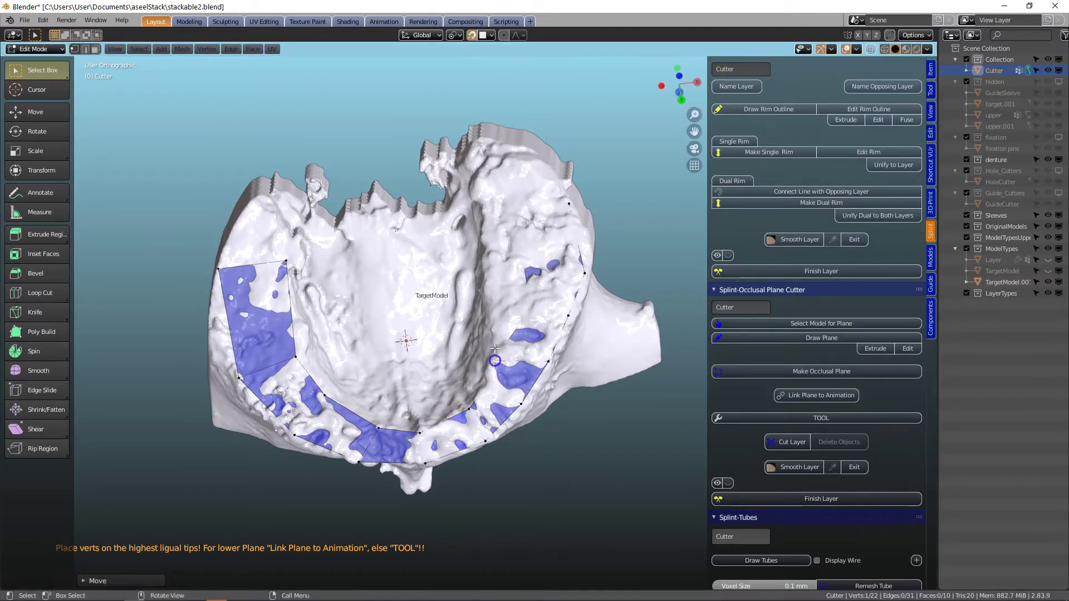
pyautogui.moveTo(520, 301); pyautogui.dragTo(498, 330)
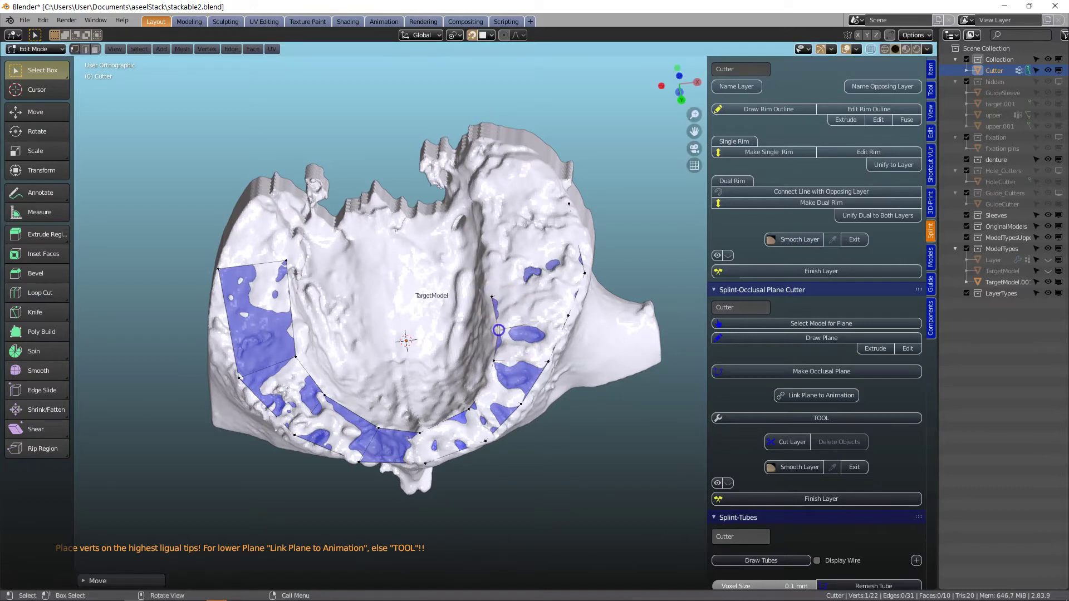
pyautogui.moveTo(503, 234); pyautogui.dragTo(478, 188)
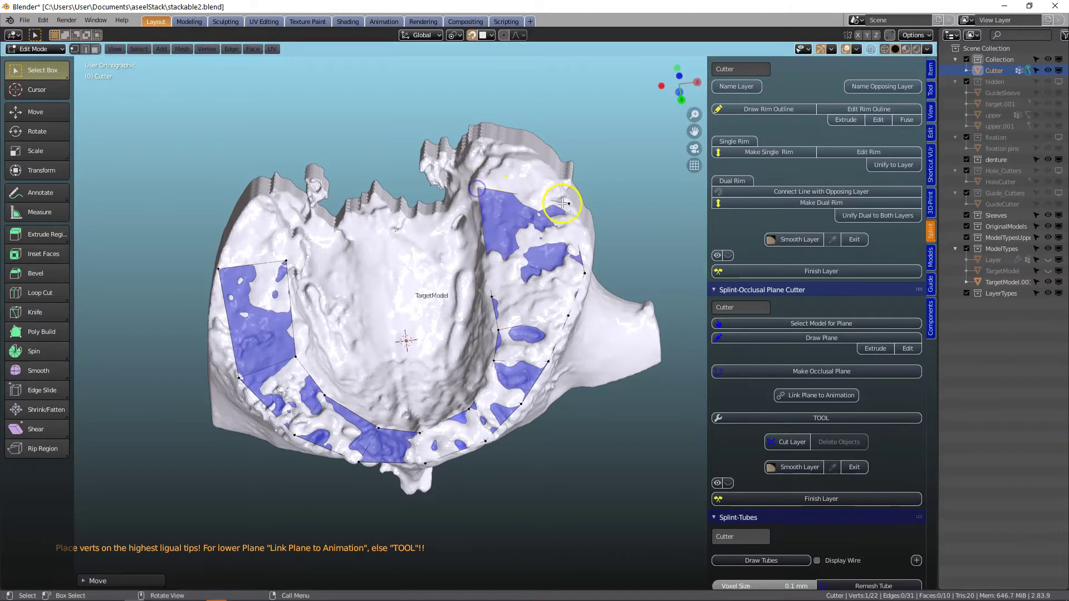
pyautogui.moveTo(571, 203); pyautogui.dragTo(549, 172)
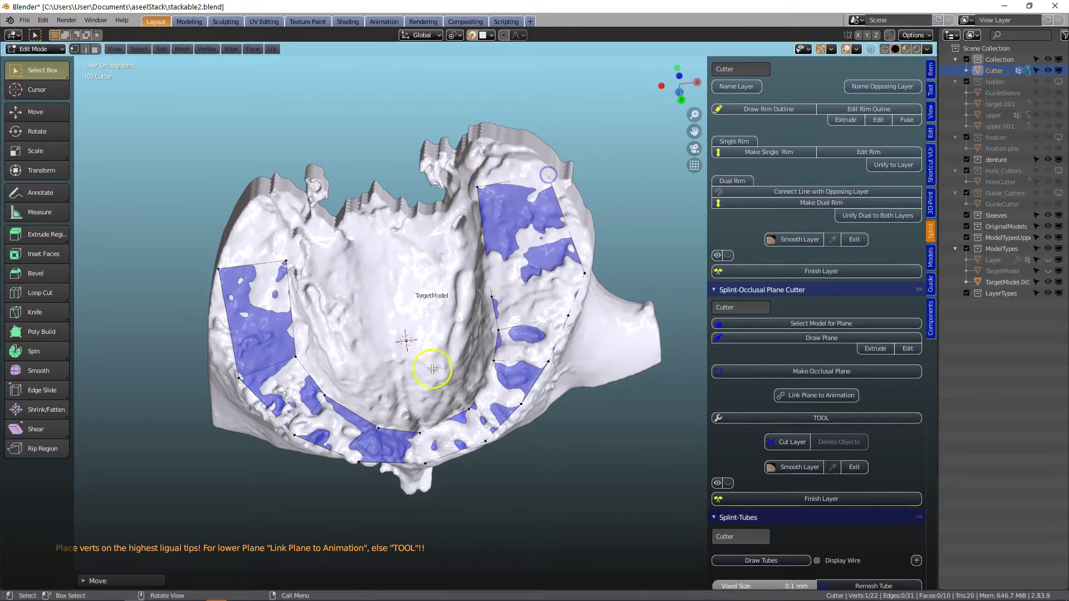
pyautogui.moveTo(429, 370); pyautogui.dragTo(287, 508, button='middle')
pyautogui.scroll(4, 286, 511)
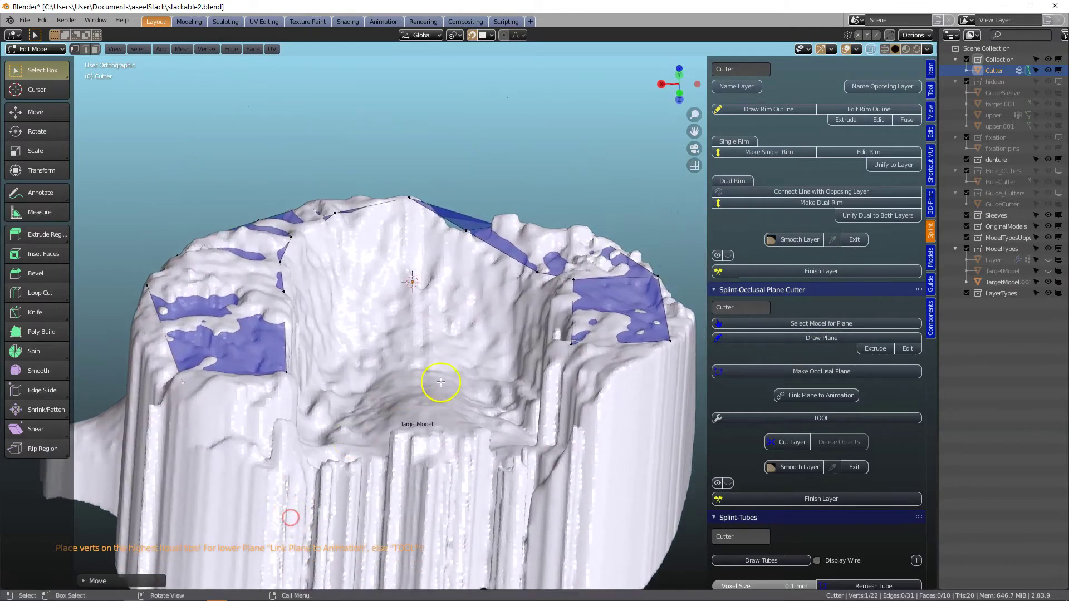
pyautogui.press('KP_Decimal')
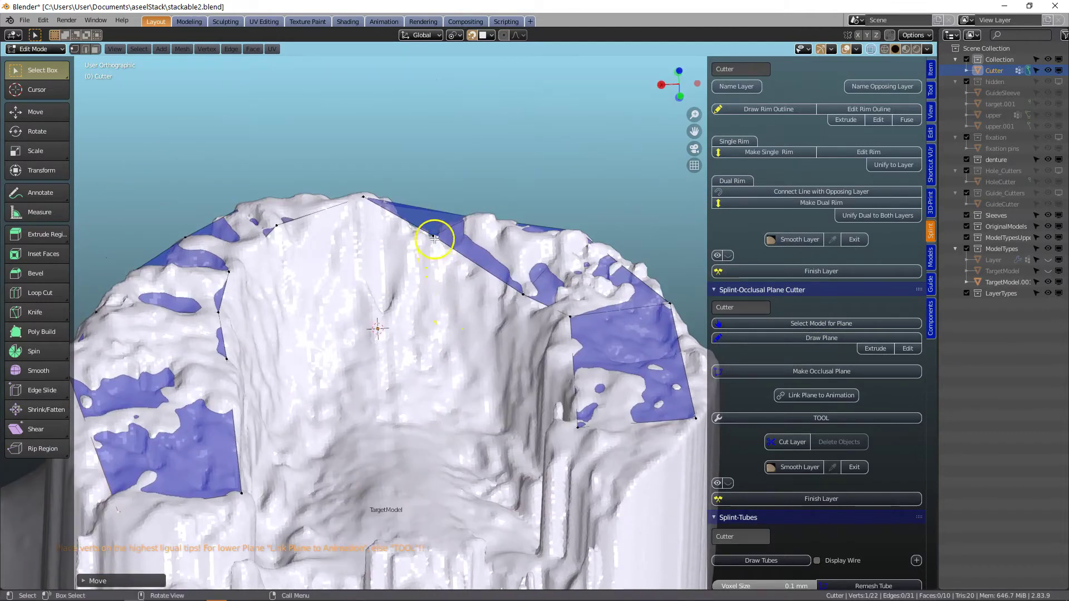
pyautogui.moveTo(434, 238); pyautogui.dragTo(479, 219)
pyautogui.moveTo(479, 219); pyautogui.dragTo(486, 267, button='middle')
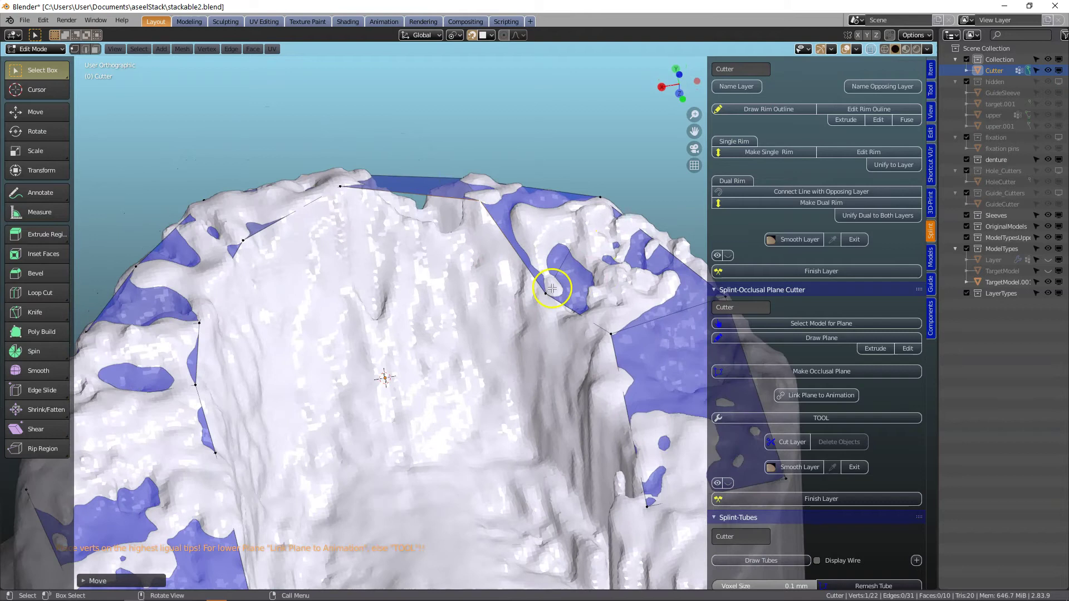
pyautogui.scroll(-2, 551, 288)
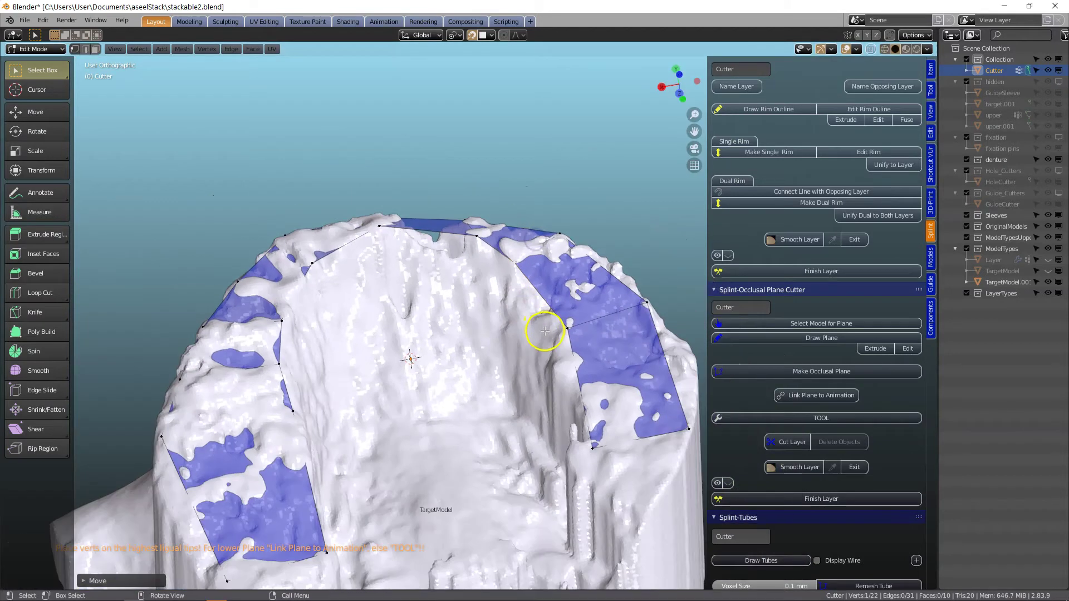
pyautogui.moveTo(545, 331); pyautogui.dragTo(612, 384, button='middle')
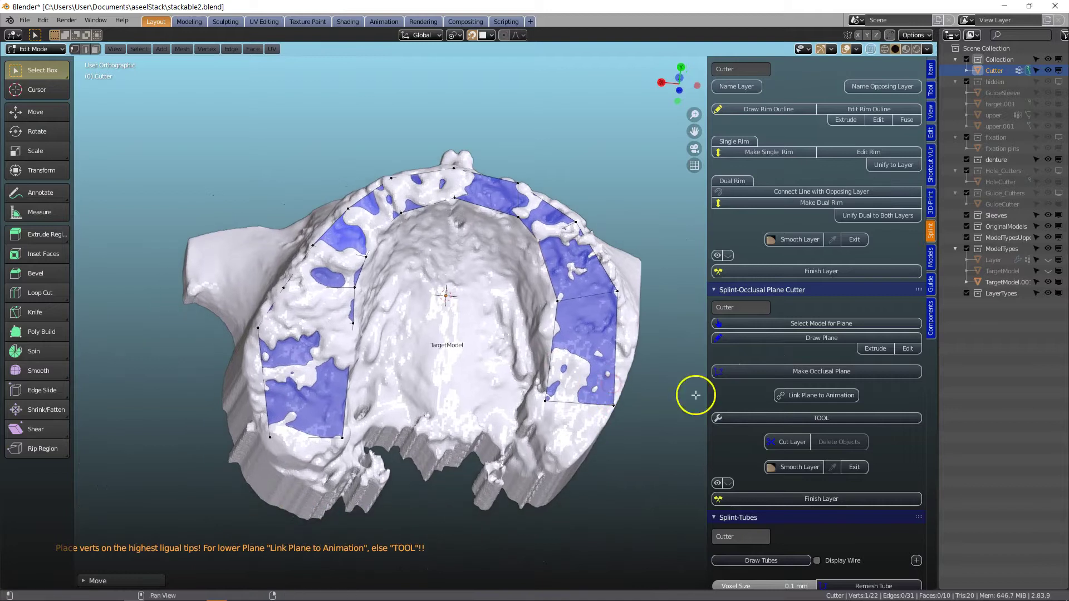
# Step: Turn the occlusal plane into a separate Cutter object with TOOL
pyautogui.click(823, 419)
pyautogui.moveTo(589, 442); pyautogui.dragTo(551, 330, button='middle')
pyautogui.moveTo(351, 404); pyautogui.dragTo(410, 393, button='middle')
pyautogui.scroll(-3, 410, 393)
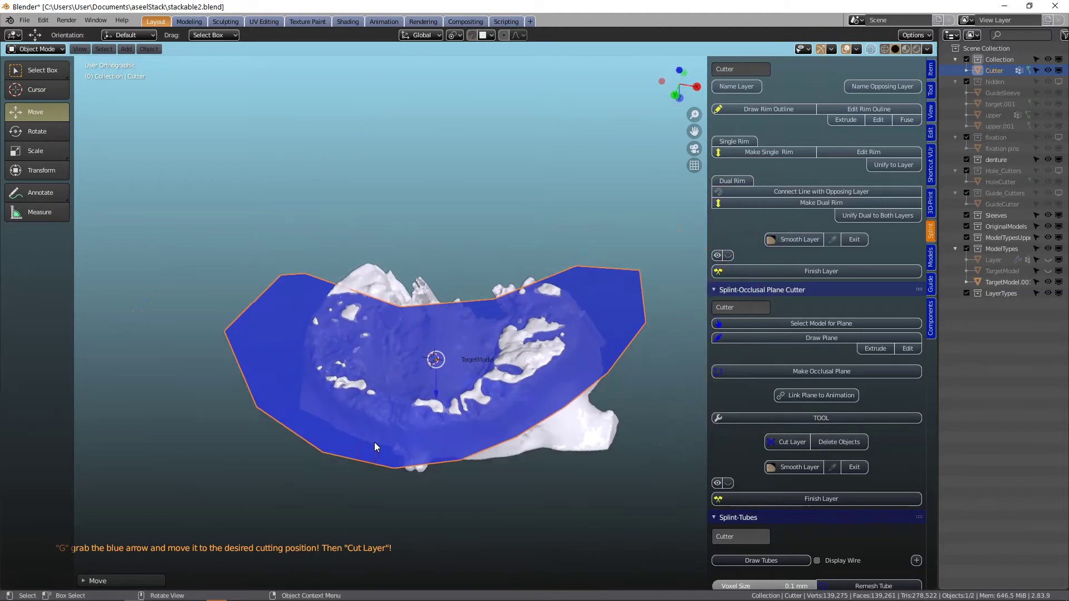
pyautogui.scroll(-1, 378, 499)
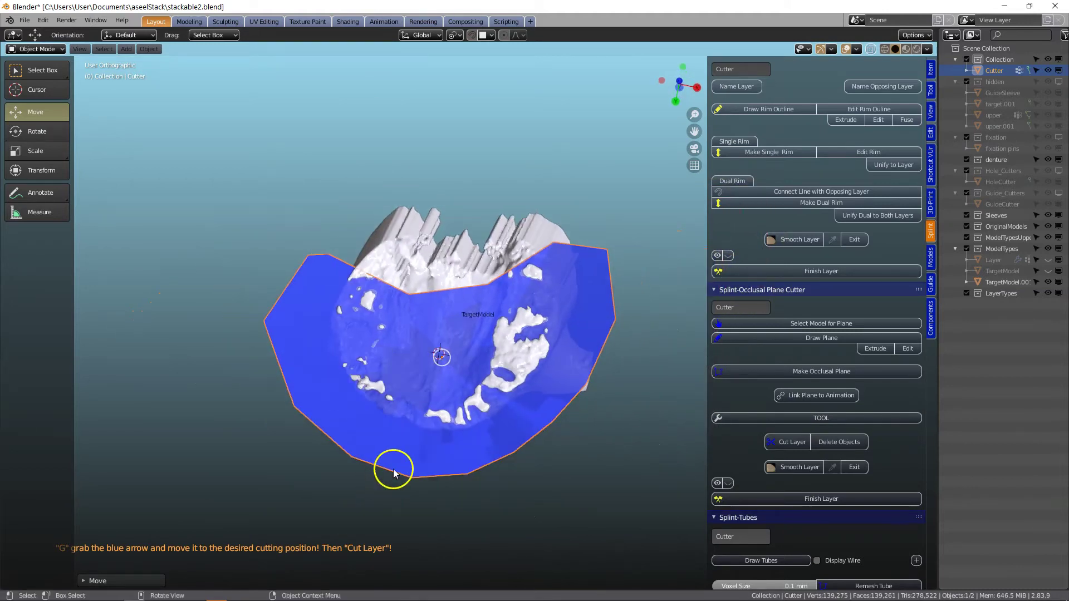
pyautogui.moveTo(393, 473); pyautogui.dragTo(391, 430, button='middle')
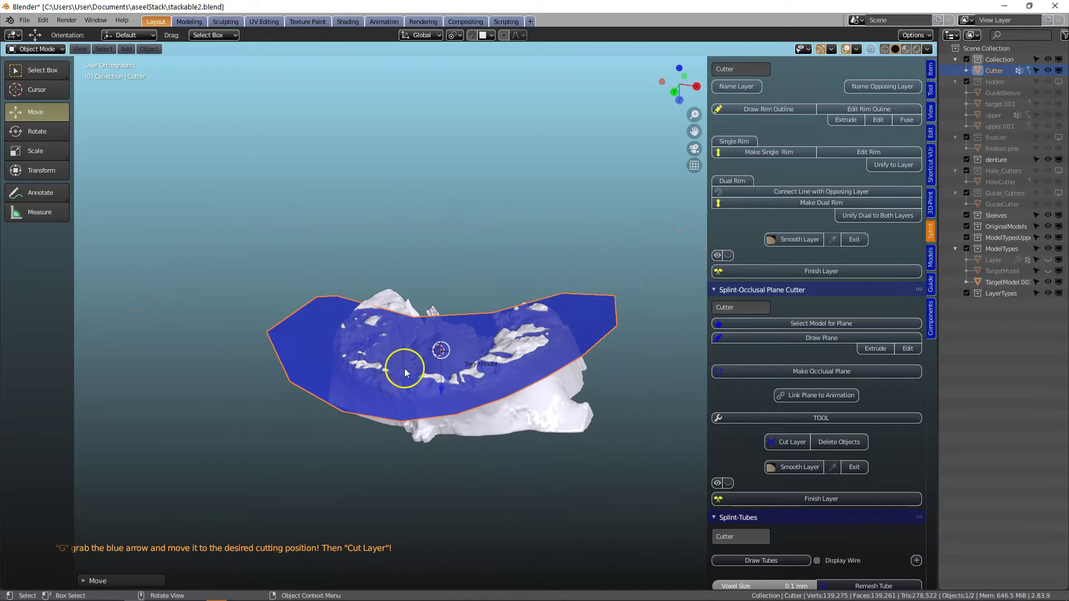
pyautogui.moveTo(406, 397); pyautogui.dragTo(450, 401, button='middle')
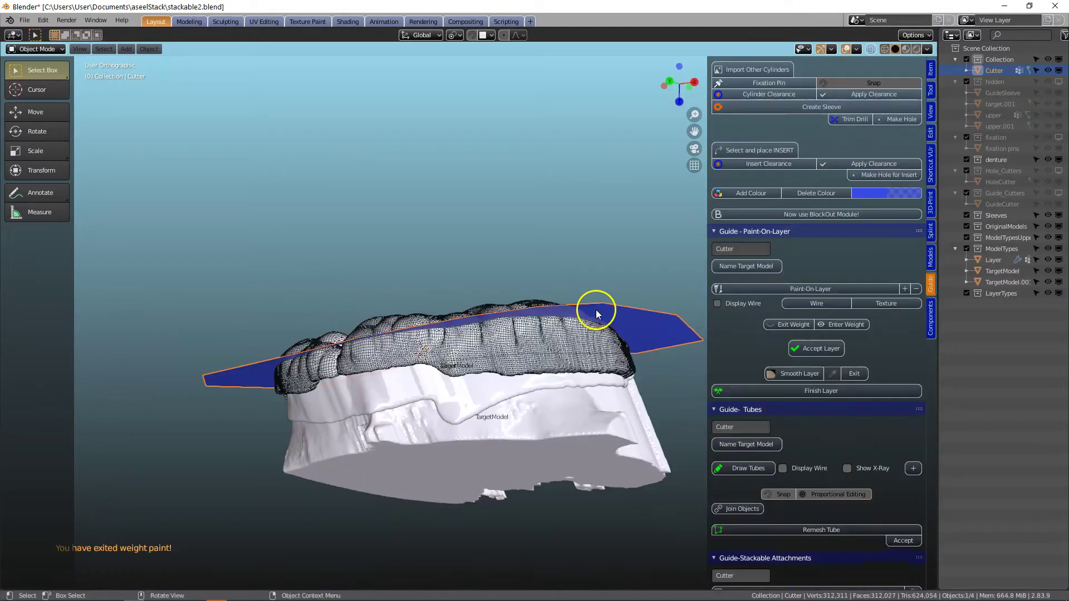
pyautogui.moveTo(597, 305)
pyautogui.mouseDown(button='middle')
pyautogui.moveTo(560, 332)
pyautogui.moveTo(527, 323)
pyautogui.mouseUp(button='middle')
# Step: Hide the painted Layer mesh and the bone model
pyautogui.click(523, 316)
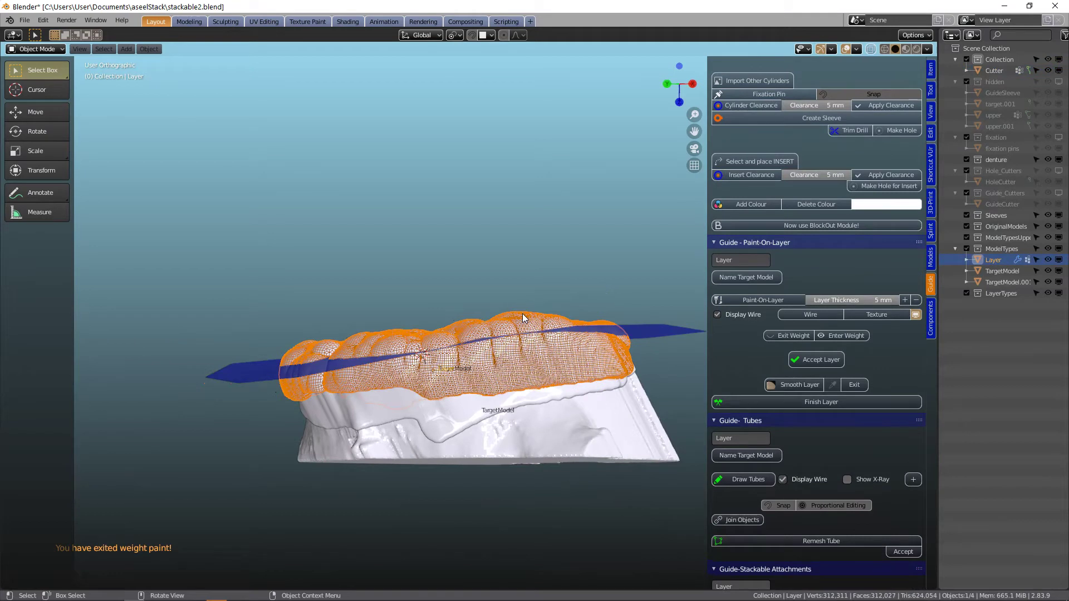
pyautogui.press('h')
pyautogui.click(515, 321)
pyautogui.press('h')
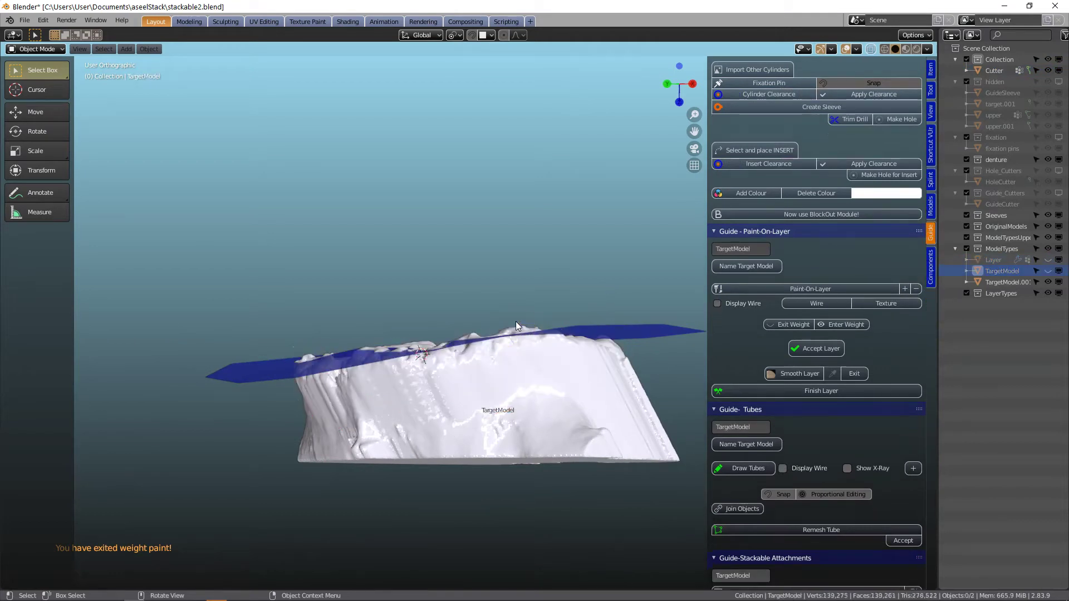
# Step: Move the Cutter plane along Z to the cutting height
pyautogui.click(600, 326)
pyautogui.moveTo(522, 379)
pyautogui.mouseDown(button='middle')
pyautogui.moveTo(501, 440)
pyautogui.moveTo(512, 377)
pyautogui.moveTo(508, 388)
pyautogui.mouseUp(button='middle')
pyautogui.press('g')
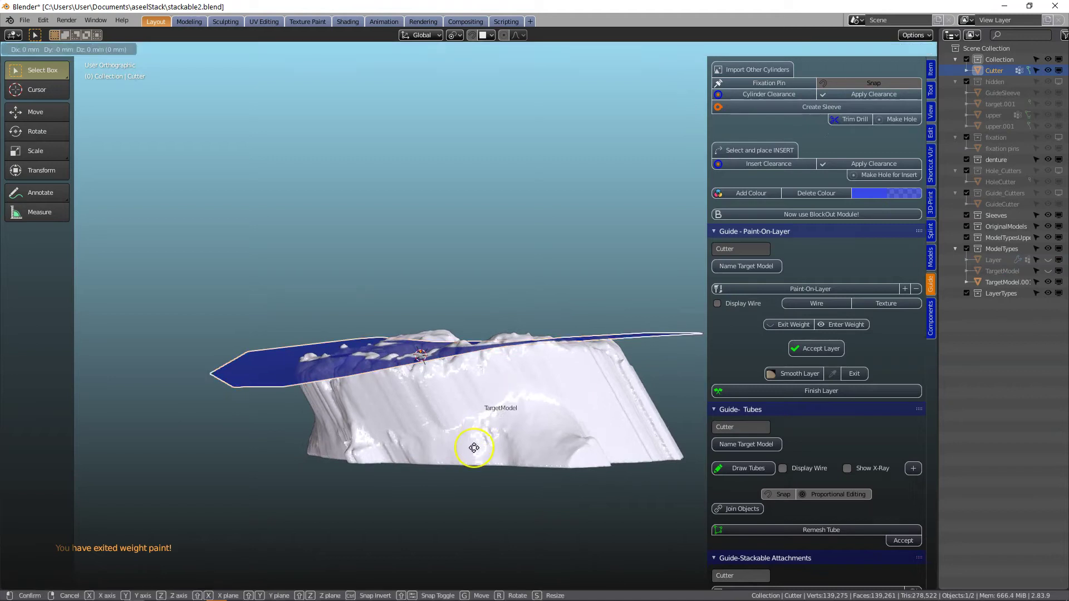
pyautogui.press('z')
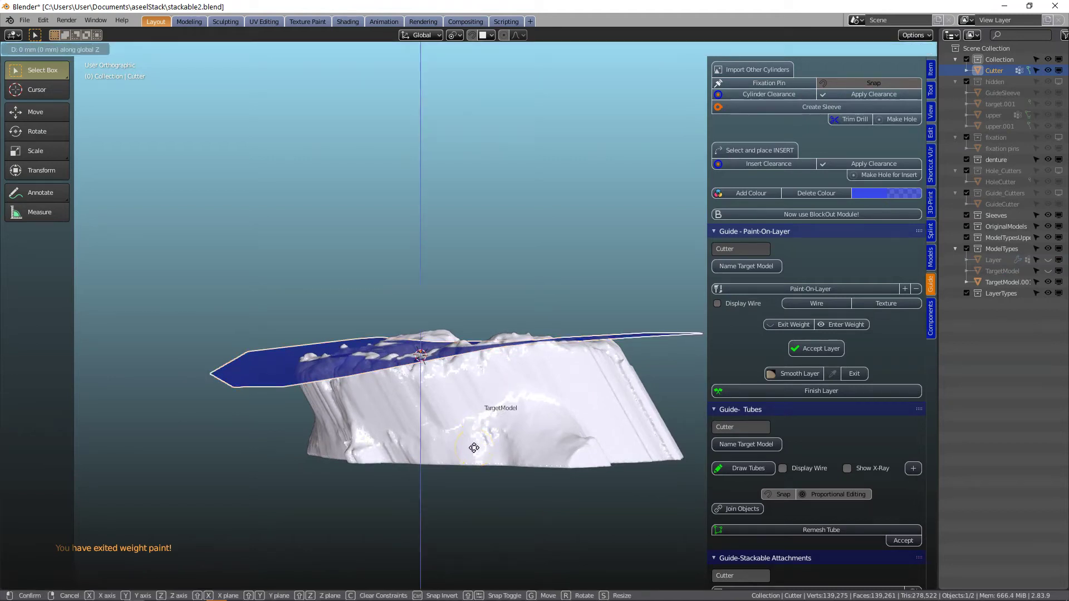
pyautogui.click(474, 447)
pyautogui.moveTo(474, 447)
pyautogui.mouseDown(button='middle')
pyautogui.moveTo(453, 432)
pyautogui.moveTo(511, 476)
pyautogui.moveTo(579, 454)
pyautogui.moveTo(611, 460)
pyautogui.moveTo(560, 462)
pyautogui.mouseUp(button='middle')
pyautogui.click(513, 386)
# Step: Unhide all objects, select the Layer mesh and enter weight painting
pyautogui.hotkey('alt', 'h')
pyautogui.moveTo(512, 384); pyautogui.dragTo(511, 354, button='middle')
pyautogui.scroll(3, 482, 357)
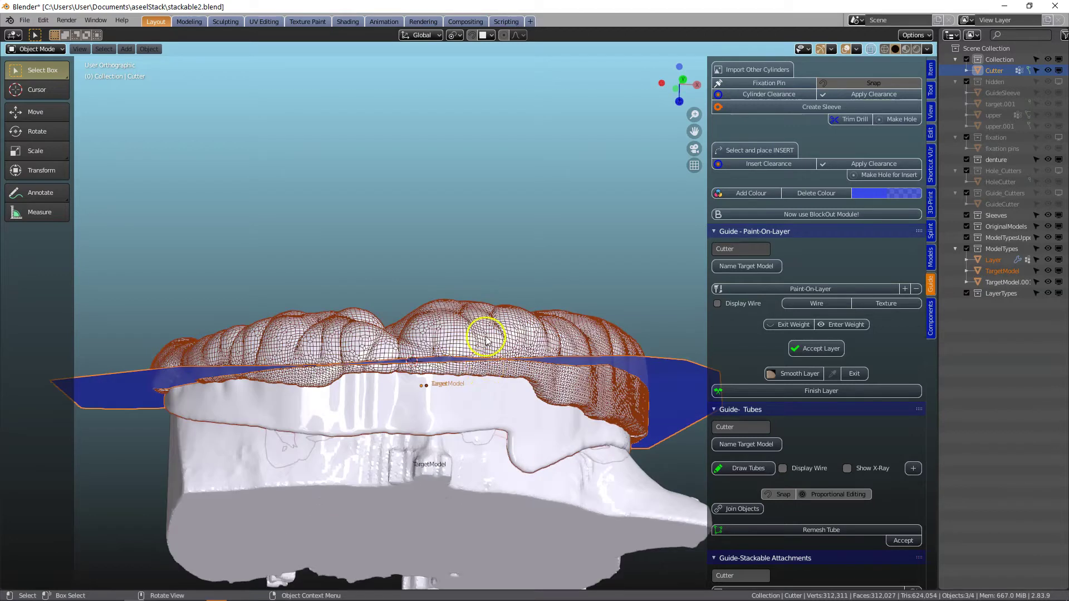
pyautogui.click(489, 319)
pyautogui.click(633, 324)
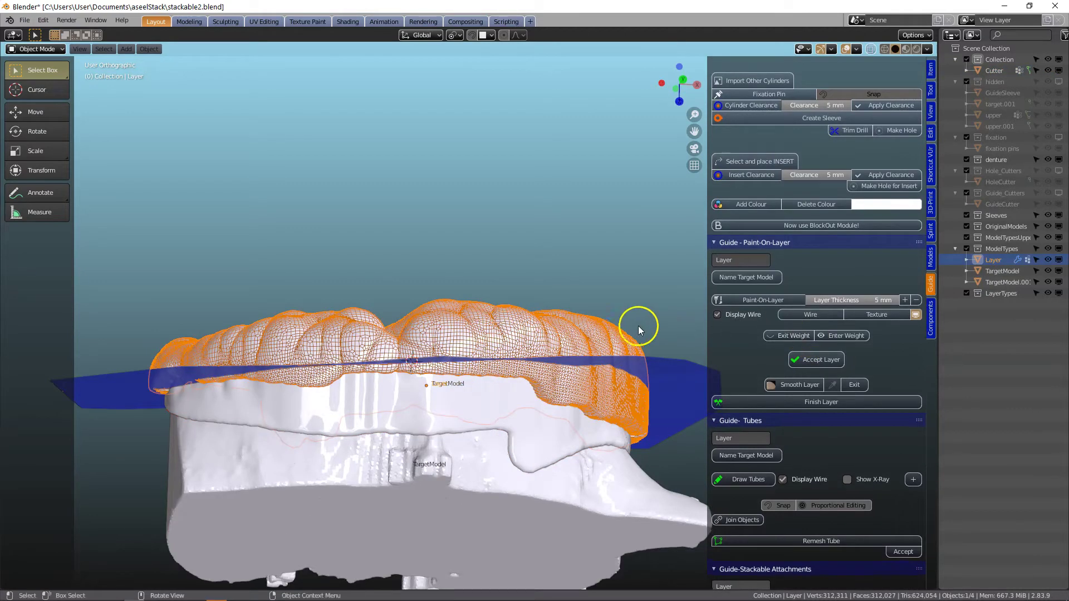
pyautogui.click(821, 324)
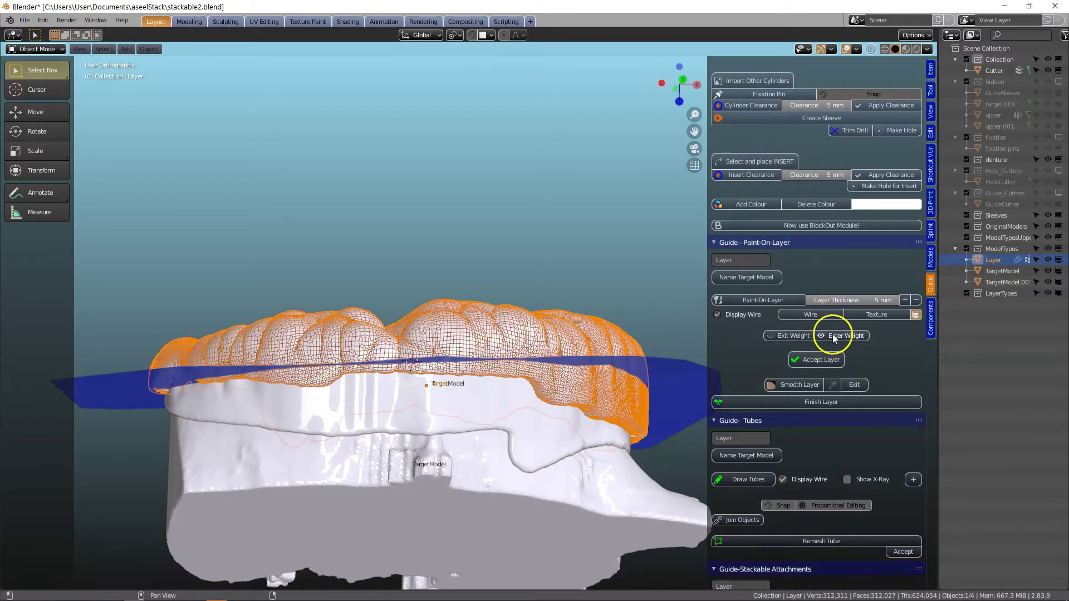
pyautogui.click(834, 335)
# Step: Paint weights along the Layer mesh's edge around the arch
pyautogui.moveTo(549, 375); pyautogui.dragTo(507, 386)
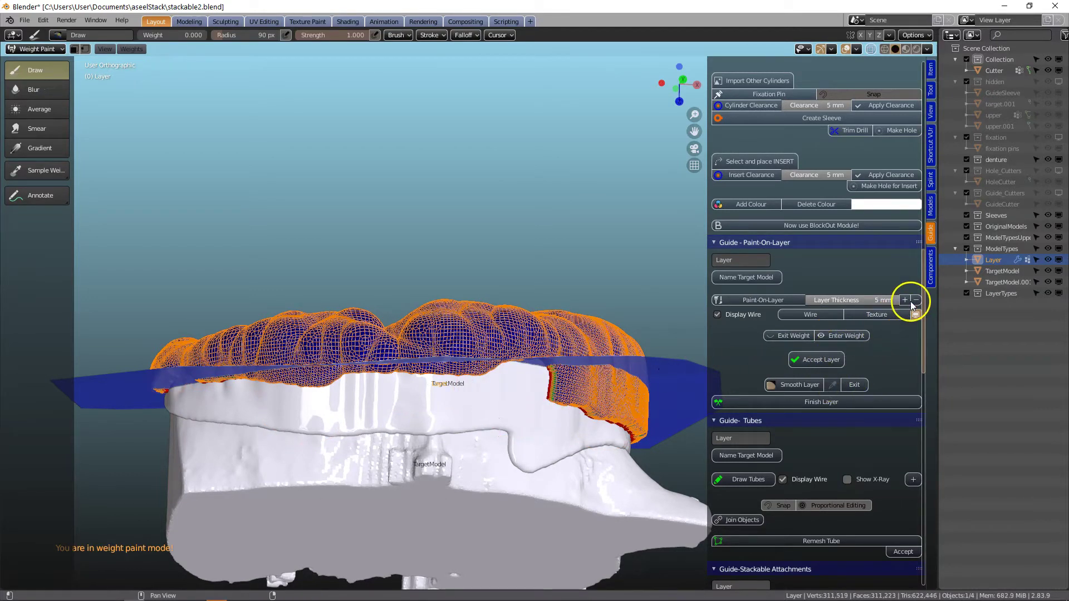
pyautogui.moveTo(566, 383)
pyautogui.mouseDown()
pyautogui.moveTo(379, 372)
pyautogui.moveTo(199, 373)
pyautogui.moveTo(173, 384)
pyautogui.moveTo(402, 374)
pyautogui.mouseUp()
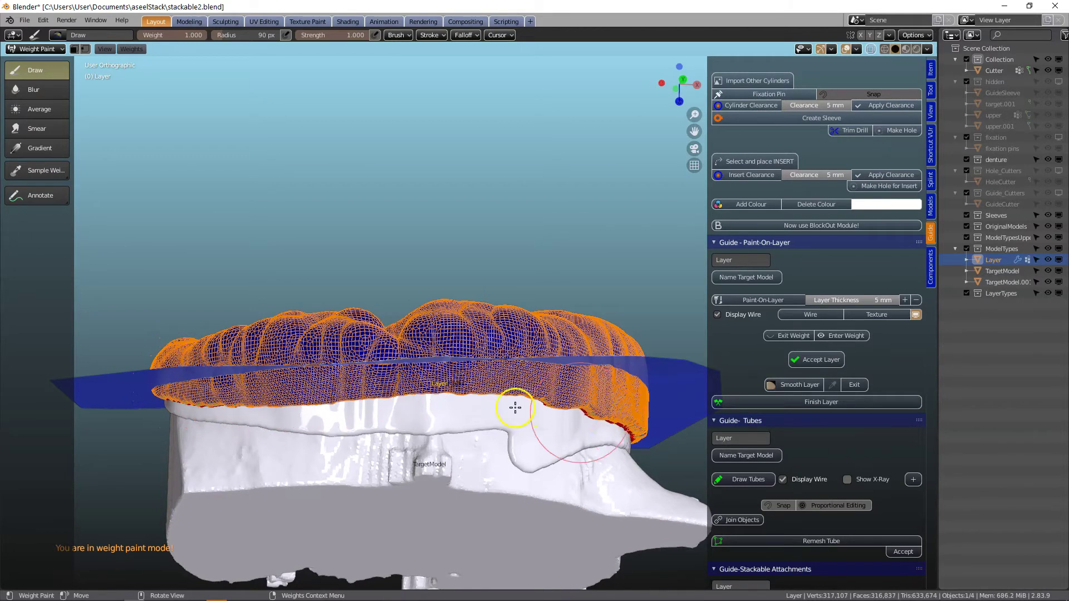
pyautogui.moveTo(510, 406); pyautogui.dragTo(441, 430, button='middle')
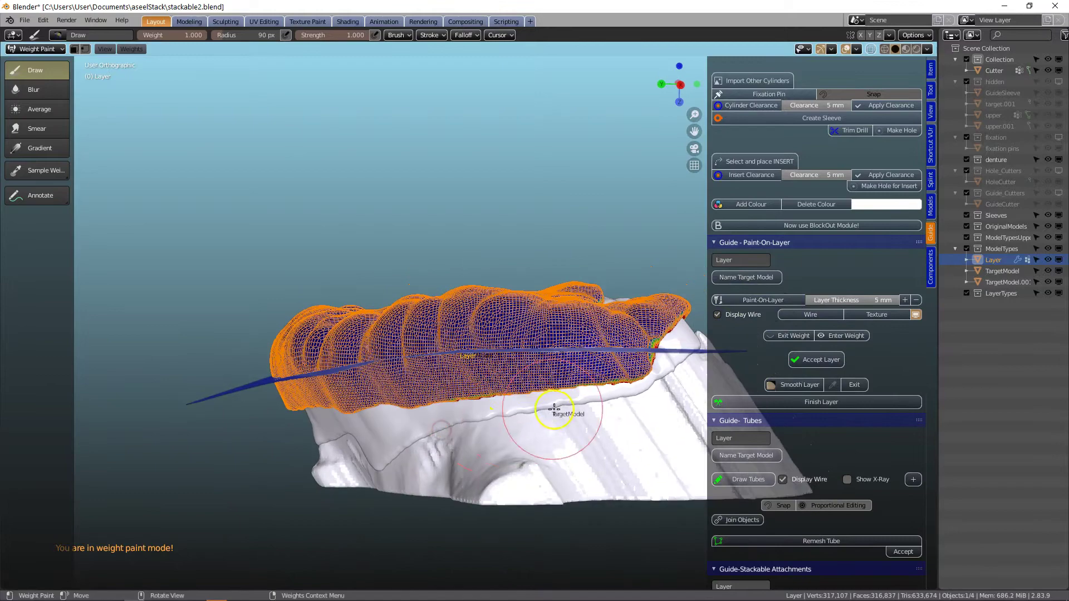
pyautogui.moveTo(560, 410); pyautogui.dragTo(373, 415, button='middle')
pyautogui.scroll(5, 365, 356)
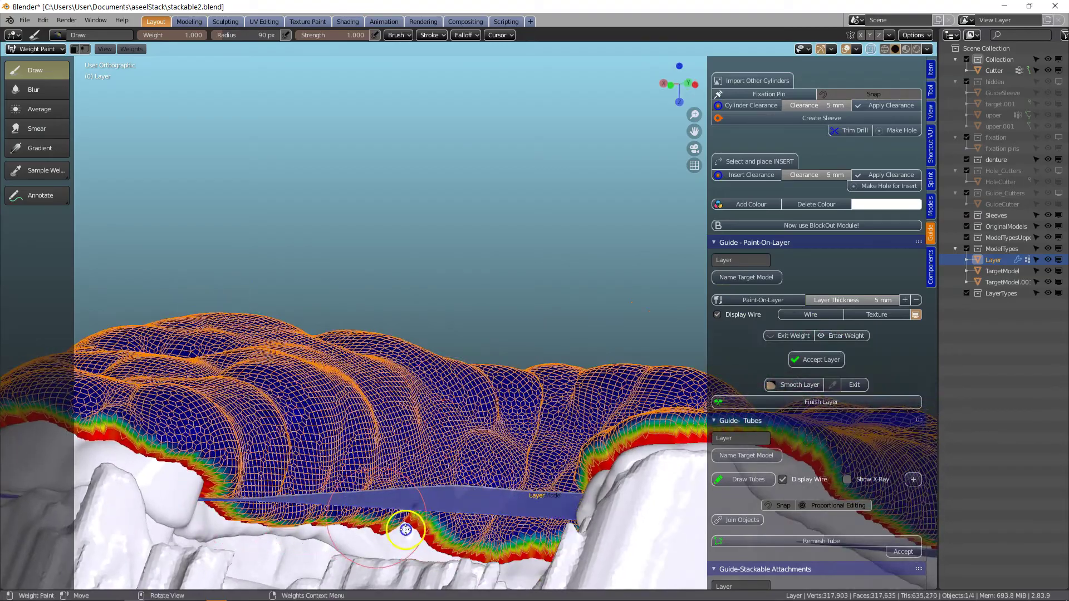
pyautogui.moveTo(401, 530); pyautogui.dragTo(556, 445, button='middle')
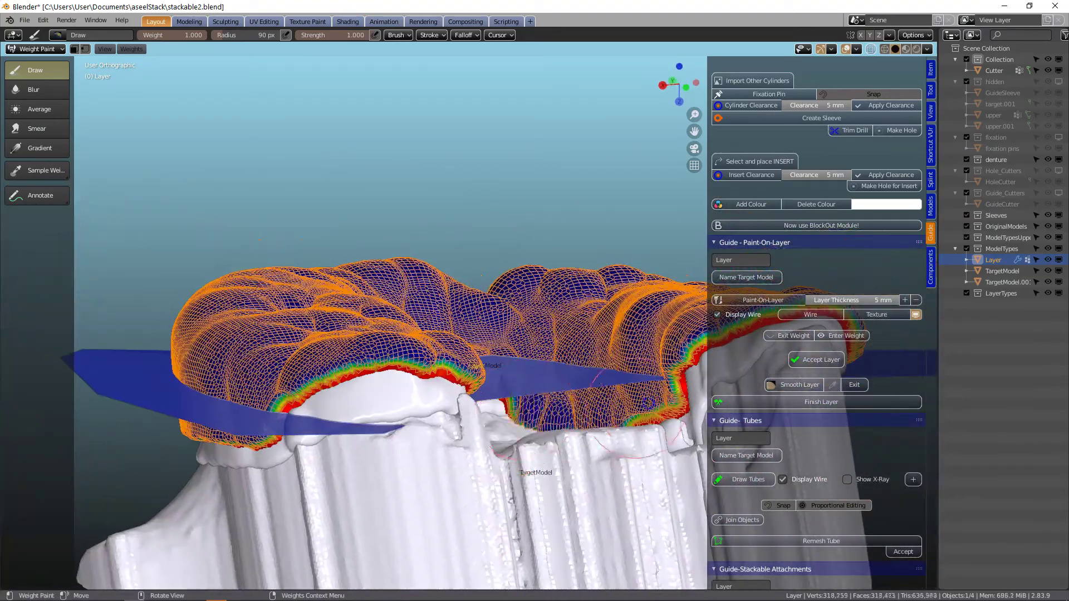
# Step: Hide the TargetModel.001 base and resume weight painting on the Layer
pyautogui.click(786, 335)
pyautogui.click(480, 476)
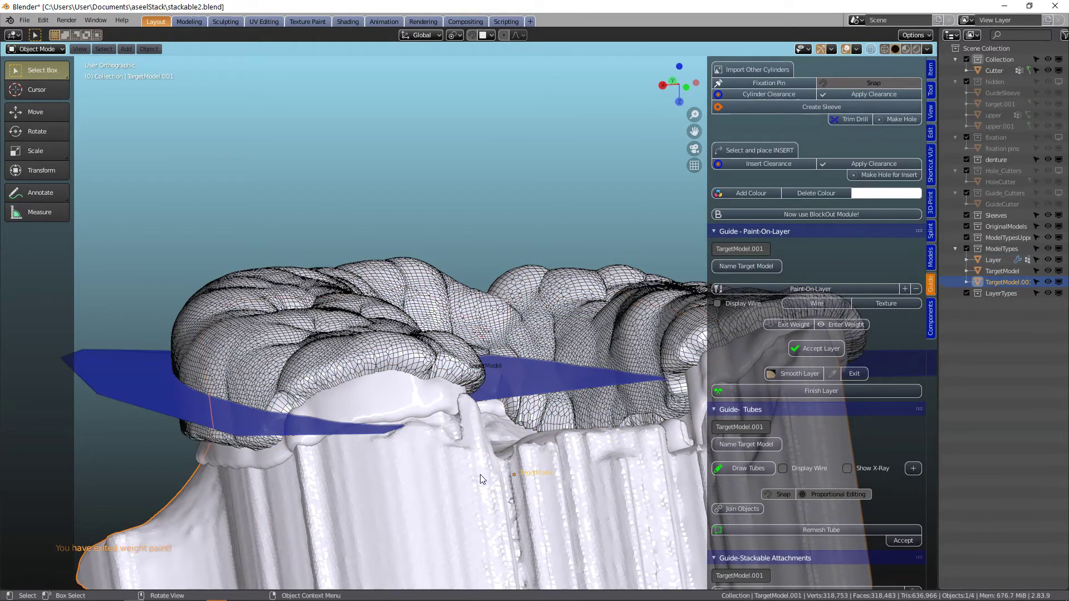
pyautogui.press('h')
pyautogui.moveTo(480, 475); pyautogui.dragTo(439, 325, button='middle')
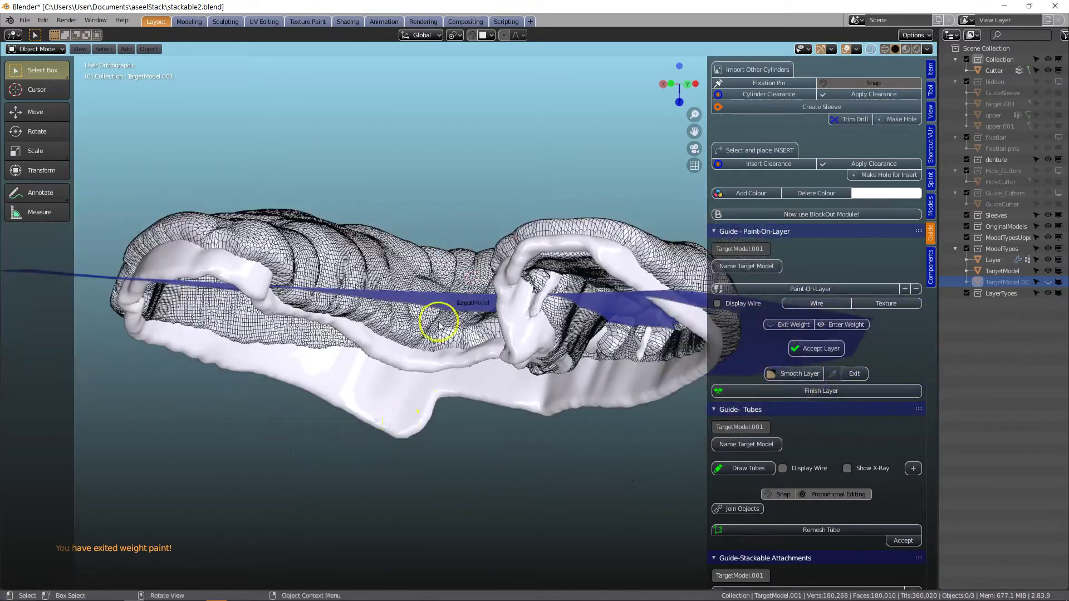
pyautogui.click(439, 324)
pyautogui.click(830, 335)
# Step: Set the paint weight to 1.0 and repaint the Layer edge beside the Cutter plane
pyautogui.scroll(3, 566, 330)
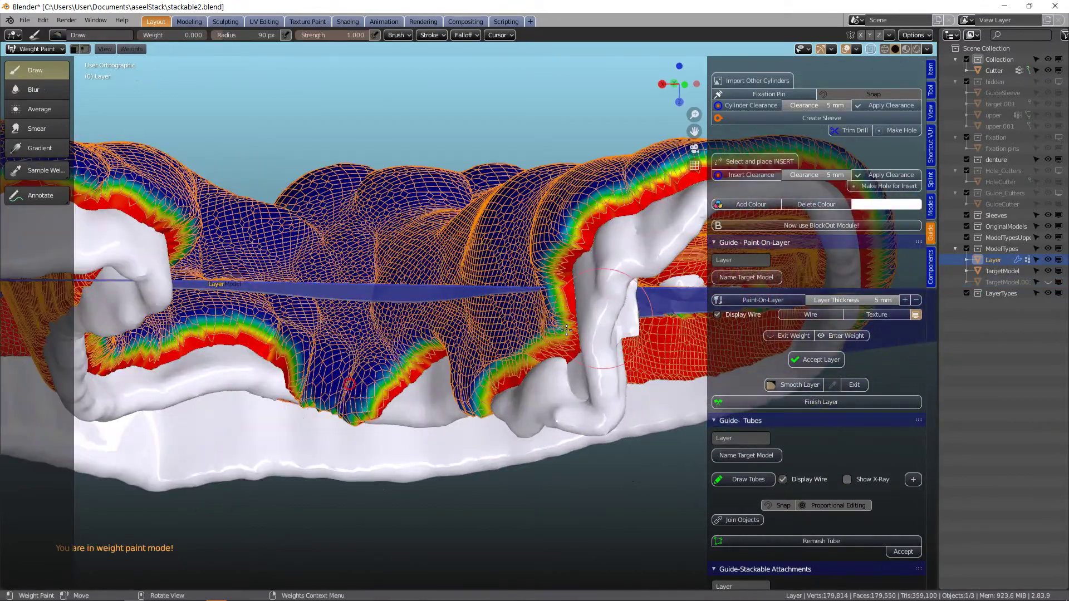
pyautogui.moveTo(270, 384); pyautogui.dragTo(619, 327, button='middle')
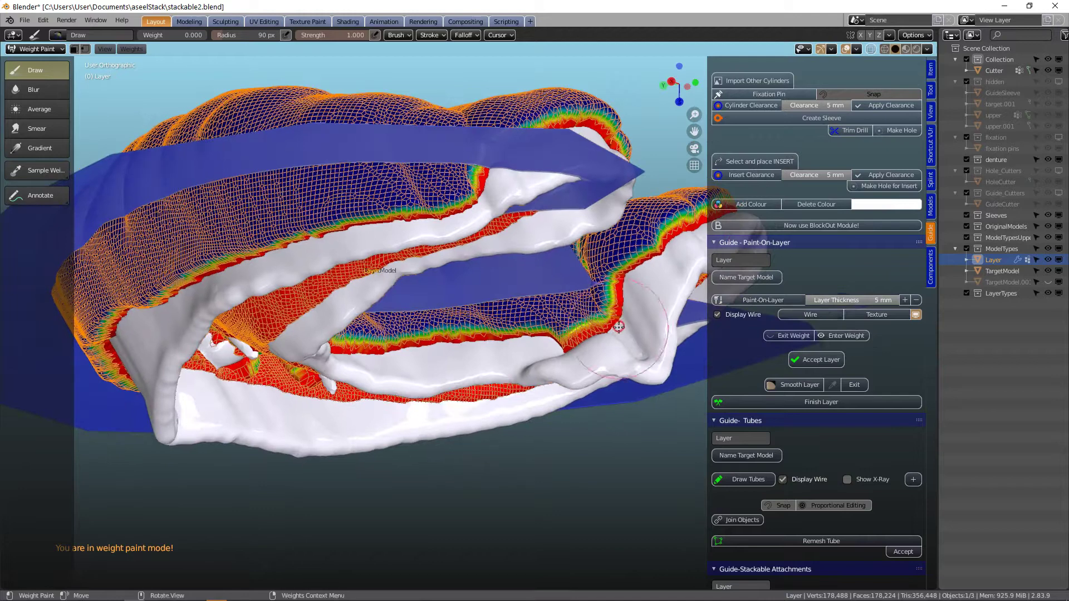
pyautogui.click(905, 300)
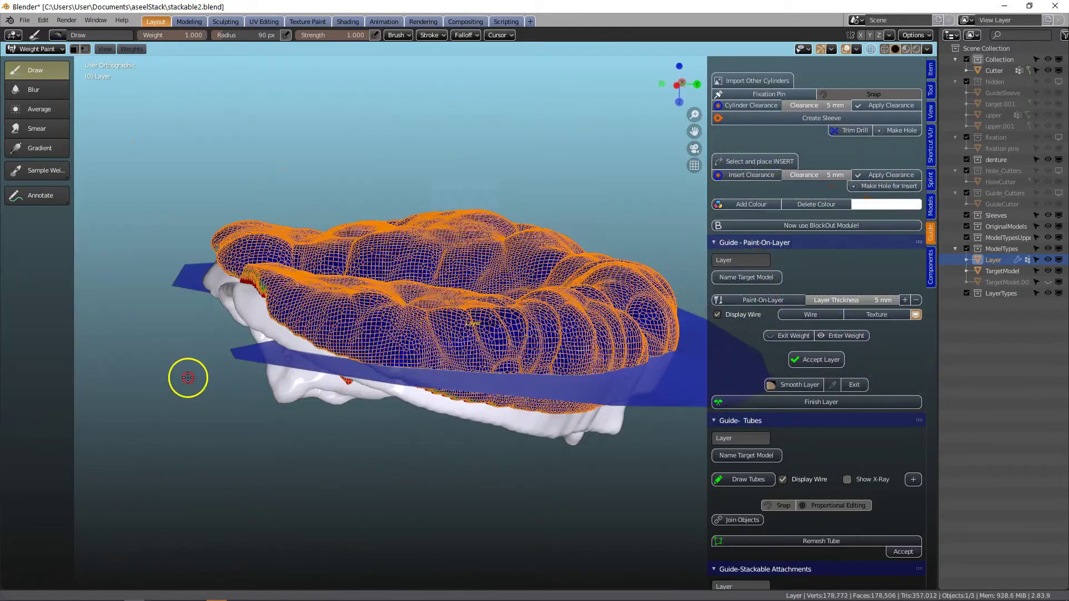
pyautogui.moveTo(188, 378); pyautogui.dragTo(301, 340, button='middle')
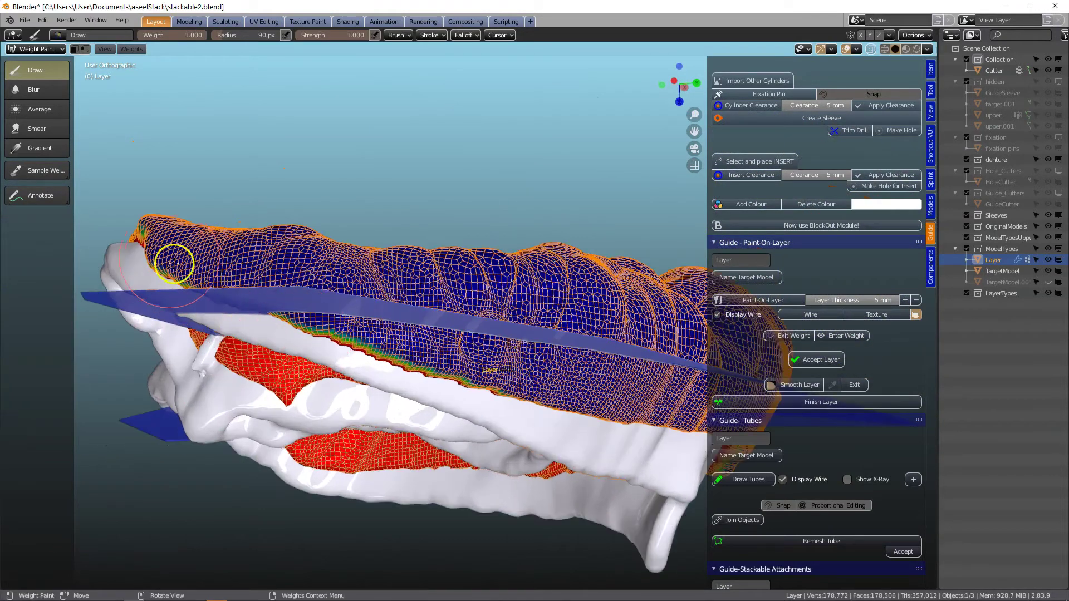
pyautogui.moveTo(154, 245)
pyautogui.mouseDown()
pyautogui.moveTo(233, 303)
pyautogui.moveTo(316, 318)
pyautogui.mouseUp()
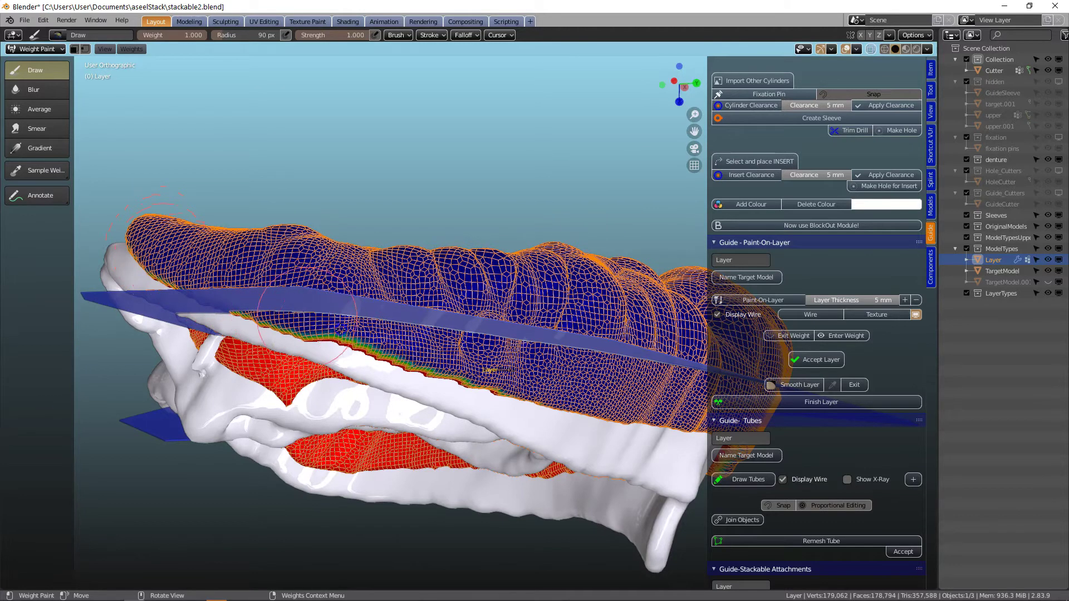
pyautogui.moveTo(356, 336)
pyautogui.mouseDown(button='middle')
pyautogui.moveTo(469, 353)
pyautogui.moveTo(319, 375)
pyautogui.moveTo(350, 375)
pyautogui.moveTo(368, 435)
pyautogui.mouseUp(button='middle')
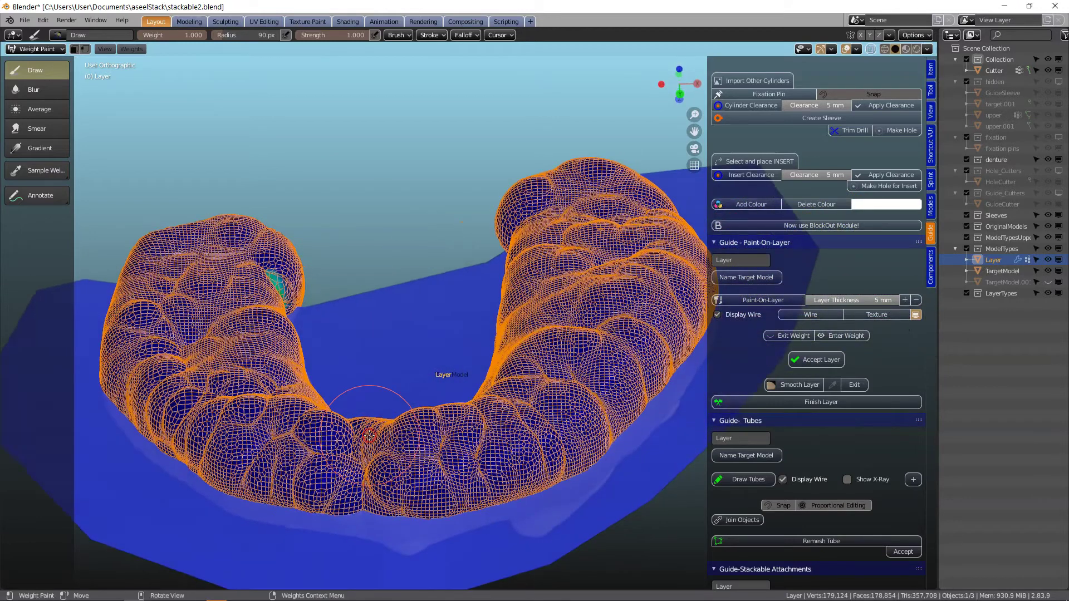
pyautogui.scroll(-1, 369, 436)
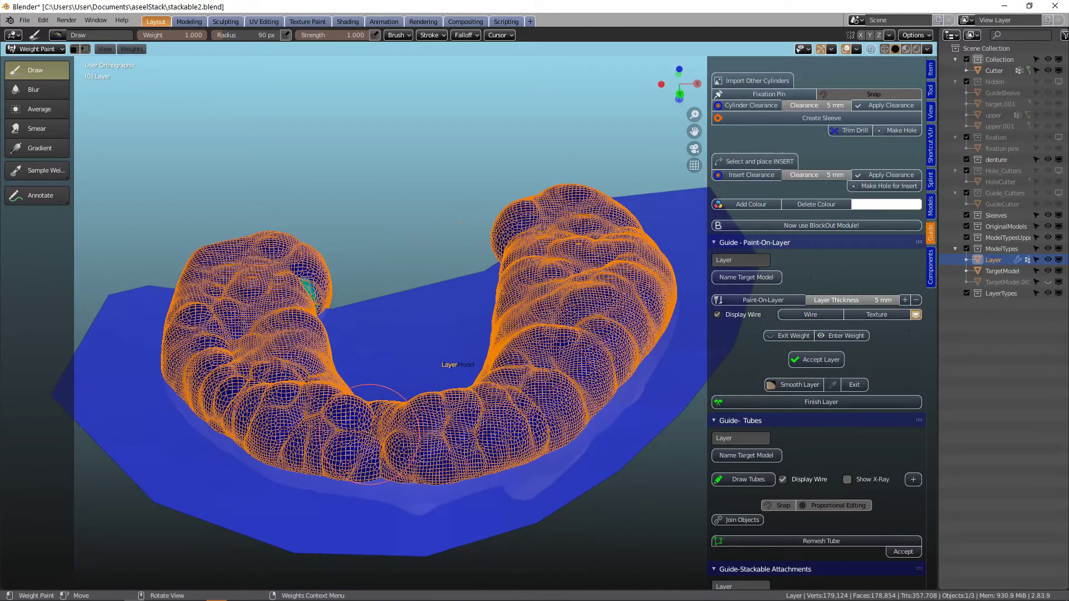
# Step: Finish weight painting and circle-select the Cutter plane's flap vertices in Edit Mode
pyautogui.click(793, 335)
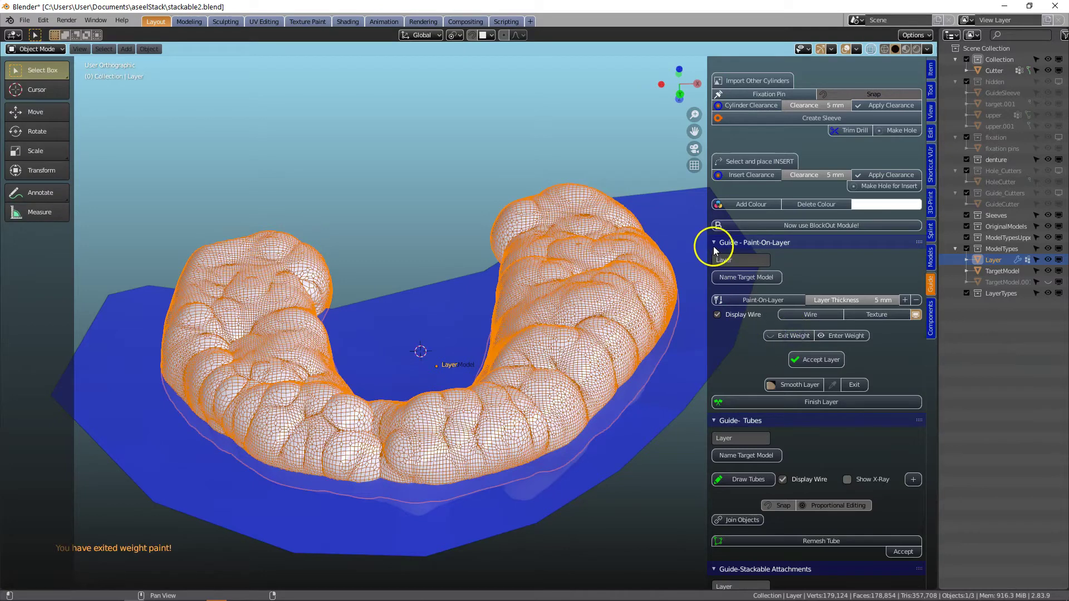
pyautogui.click(667, 226)
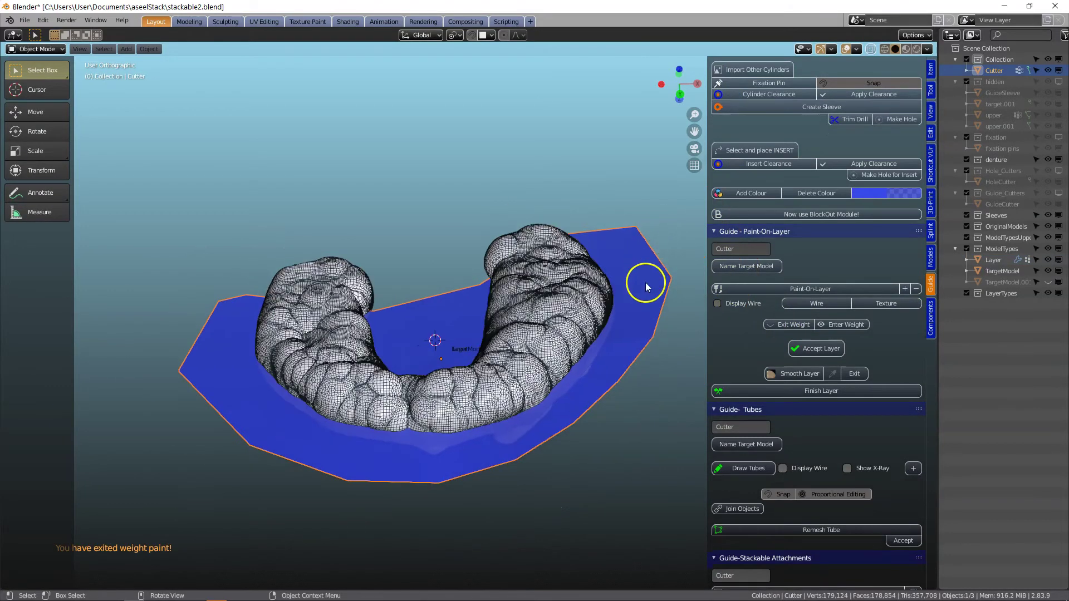
pyautogui.press('Tab')
pyautogui.moveTo(646, 282); pyautogui.dragTo(619, 342, button='middle')
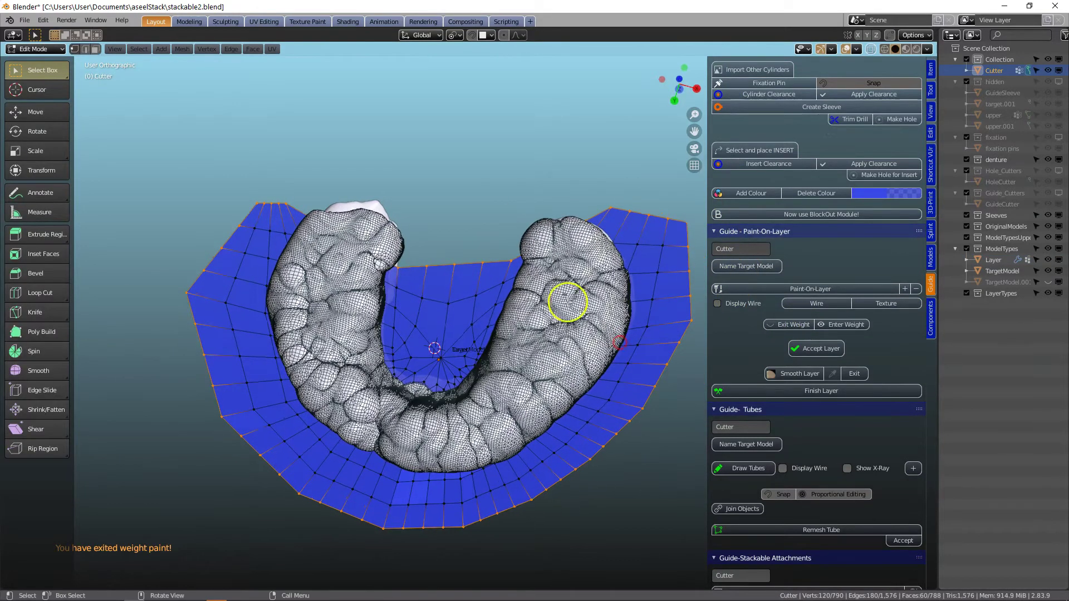
pyautogui.click(344, 241)
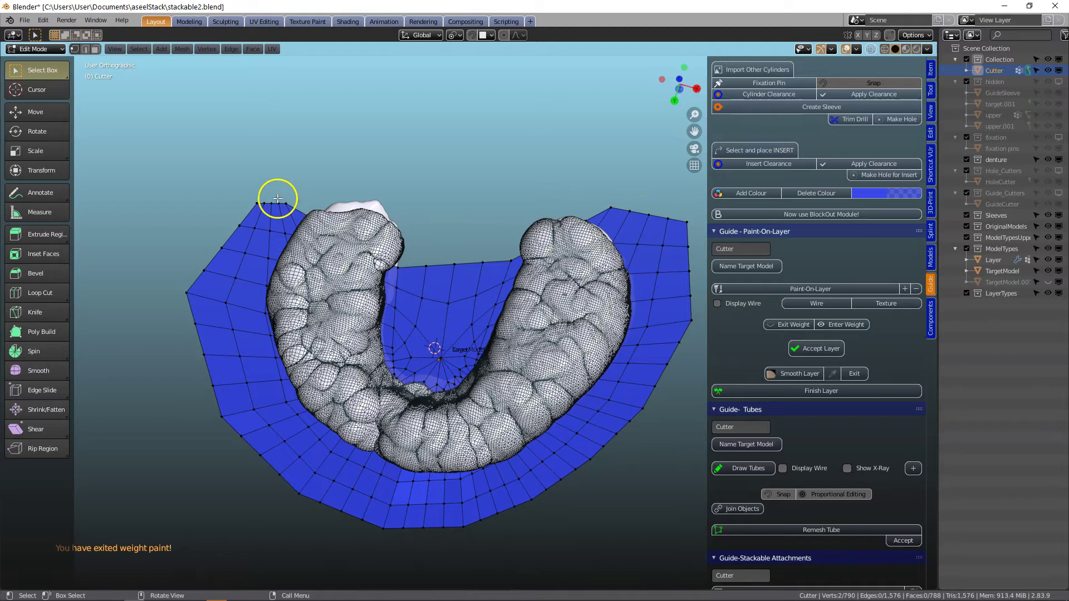
pyautogui.press('c')
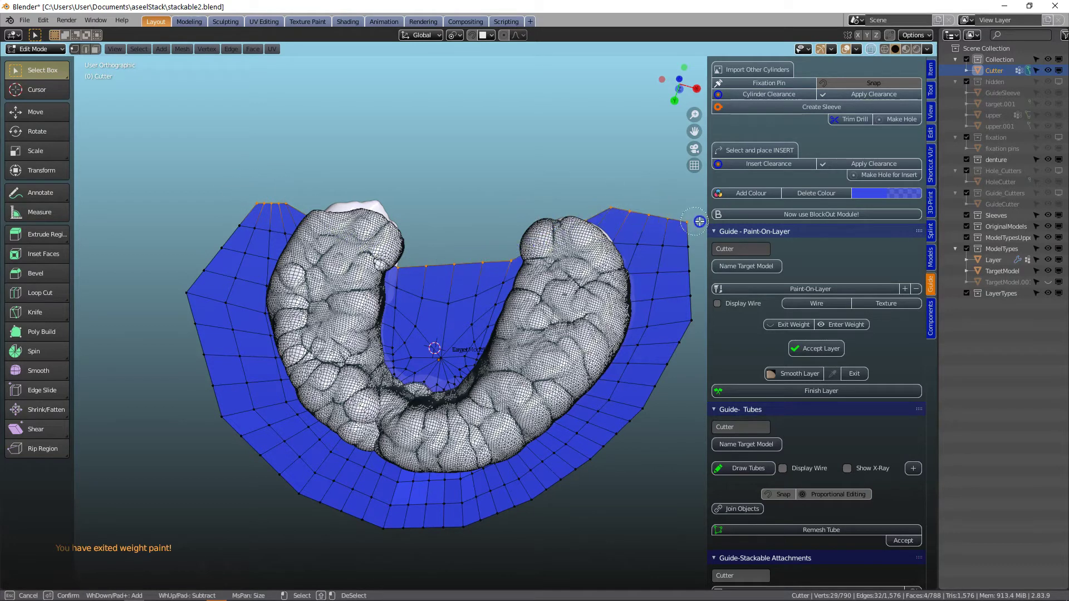
pyautogui.rightClick(260, 201)
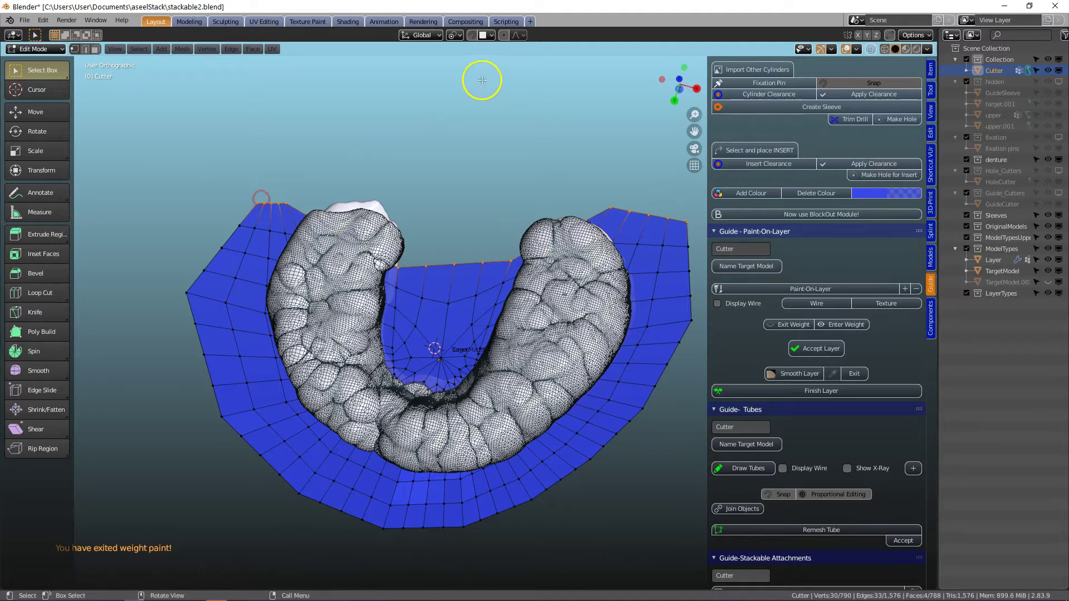
# Step: Lower the selected flap vertices along Z with proportional falloff, then adjust a single vertex
pyautogui.moveTo(517, 214); pyautogui.dragTo(519, 342, button='middle')
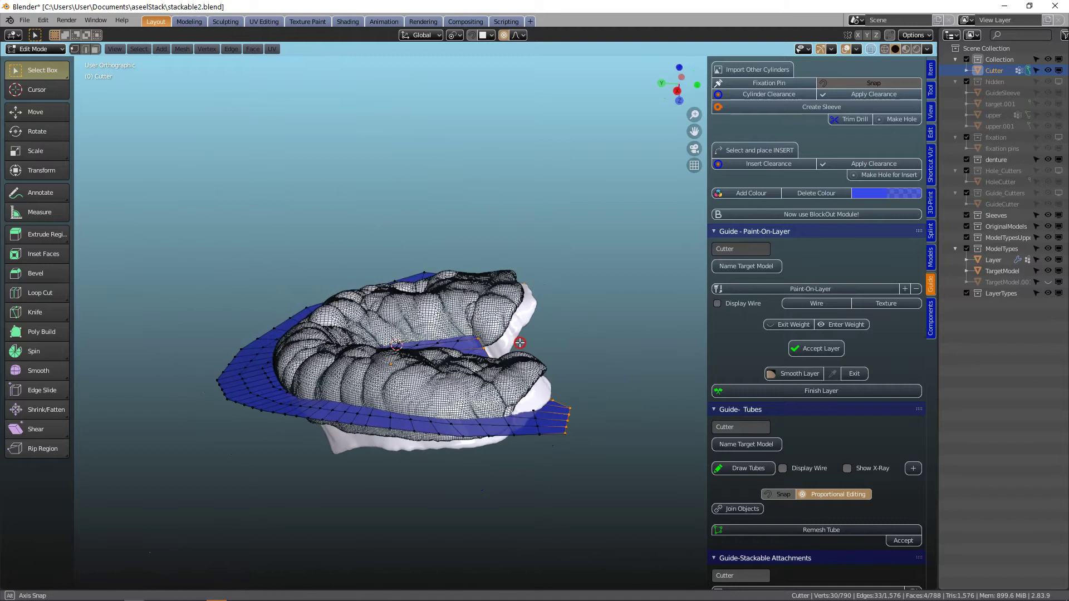
pyautogui.press('g')
pyautogui.press('z')
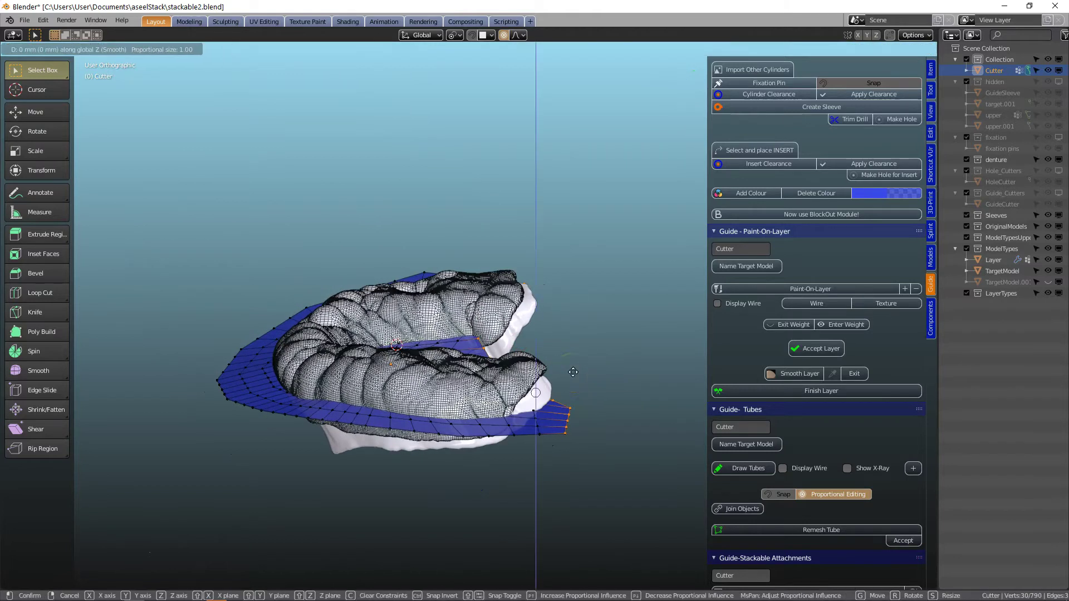
pyautogui.scroll(-3, 571, 367)
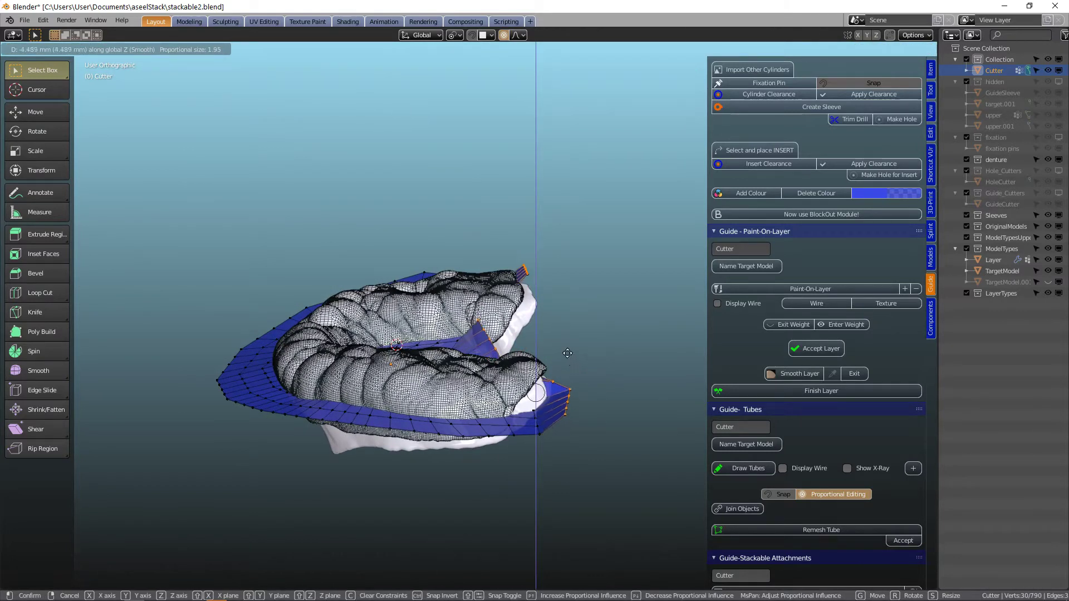
pyautogui.scroll(-6, 566, 348)
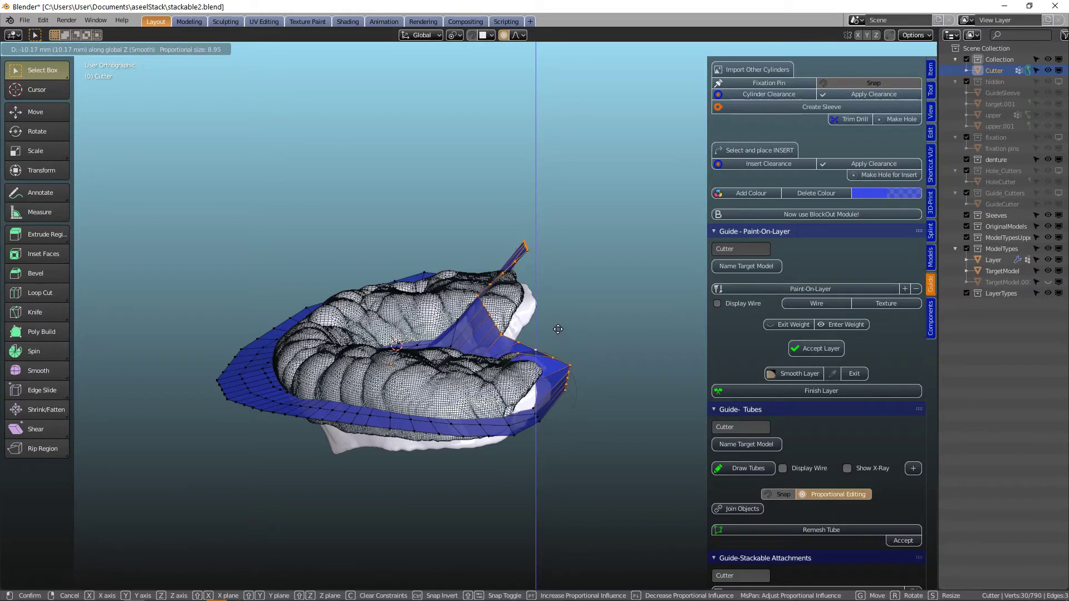
pyautogui.click(558, 369)
pyautogui.moveTo(558, 370); pyautogui.dragTo(599, 385, button='middle')
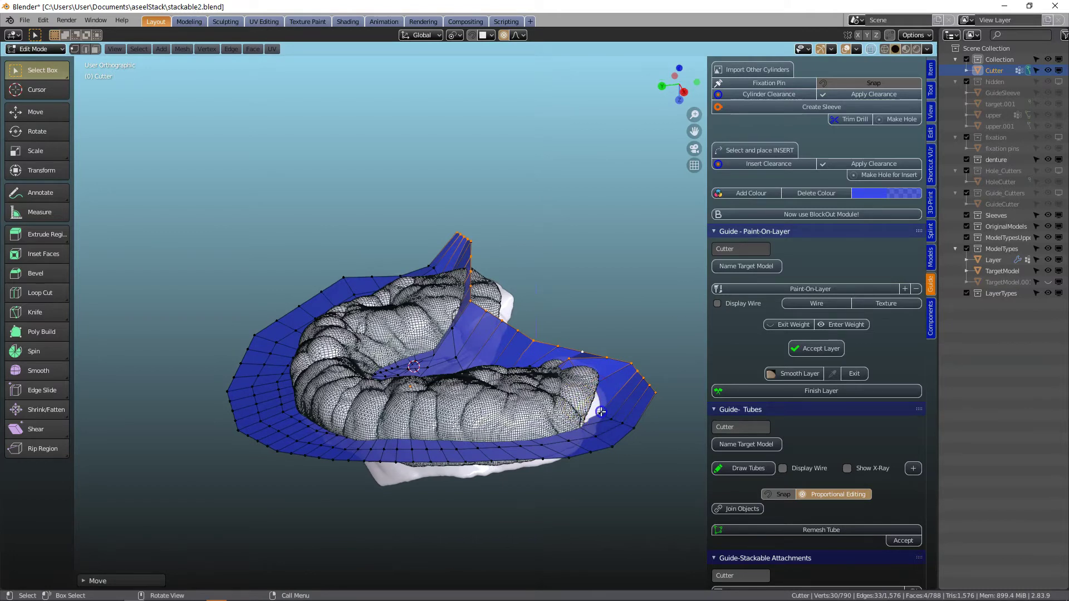
pyautogui.click(601, 412)
pyautogui.press('g')
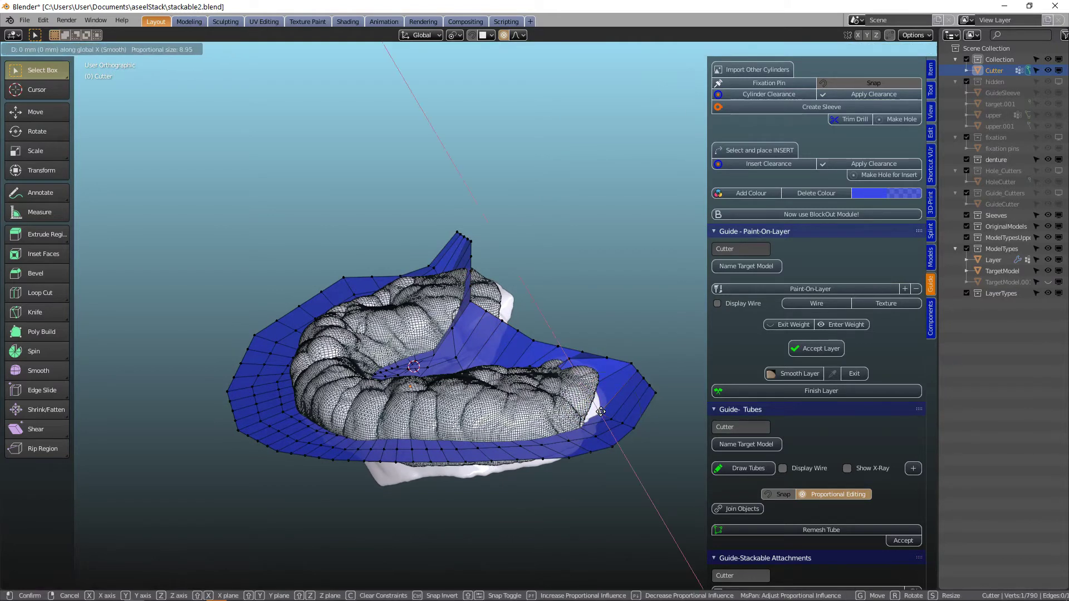
pyautogui.click(602, 407)
# Step: Move the flap further and lower the Cutter edge along Z twice more
pyautogui.press('g')
pyautogui.click(592, 377)
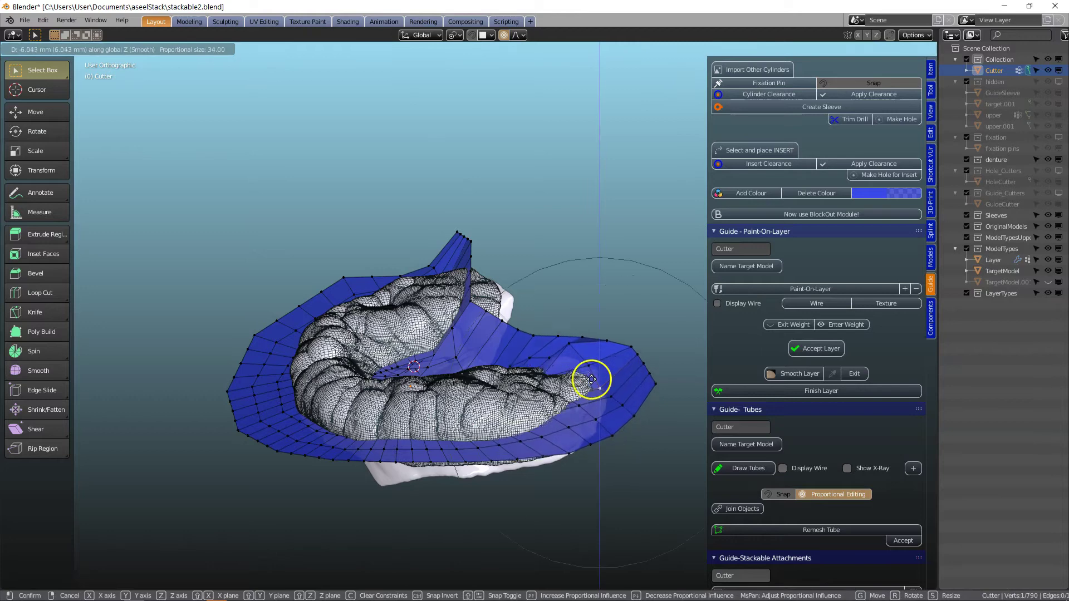
pyautogui.moveTo(592, 377); pyautogui.dragTo(345, 355, button='middle')
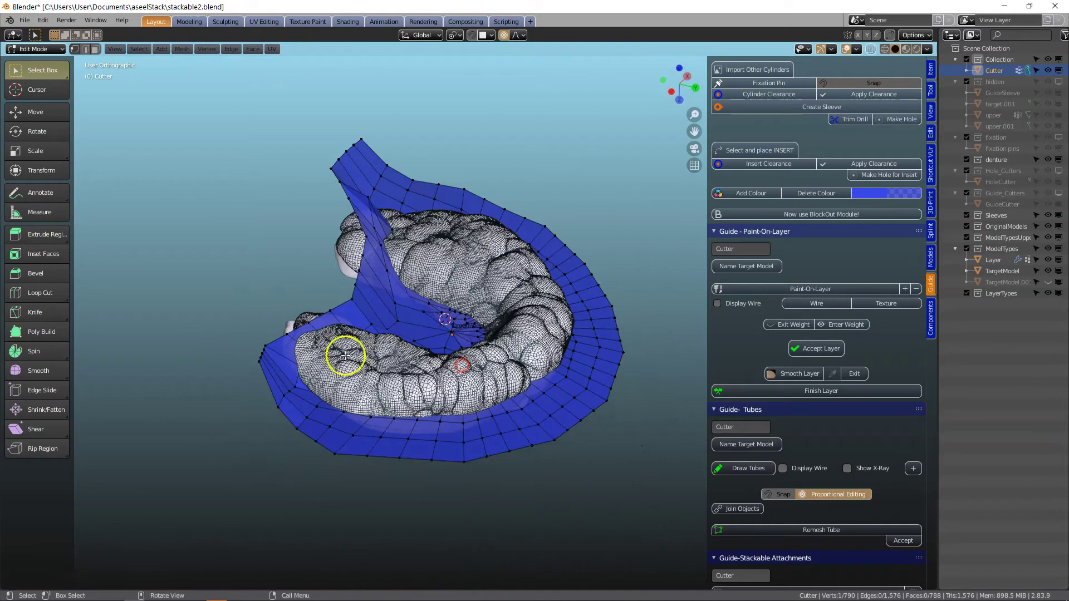
pyautogui.press('g')
pyautogui.press('z')
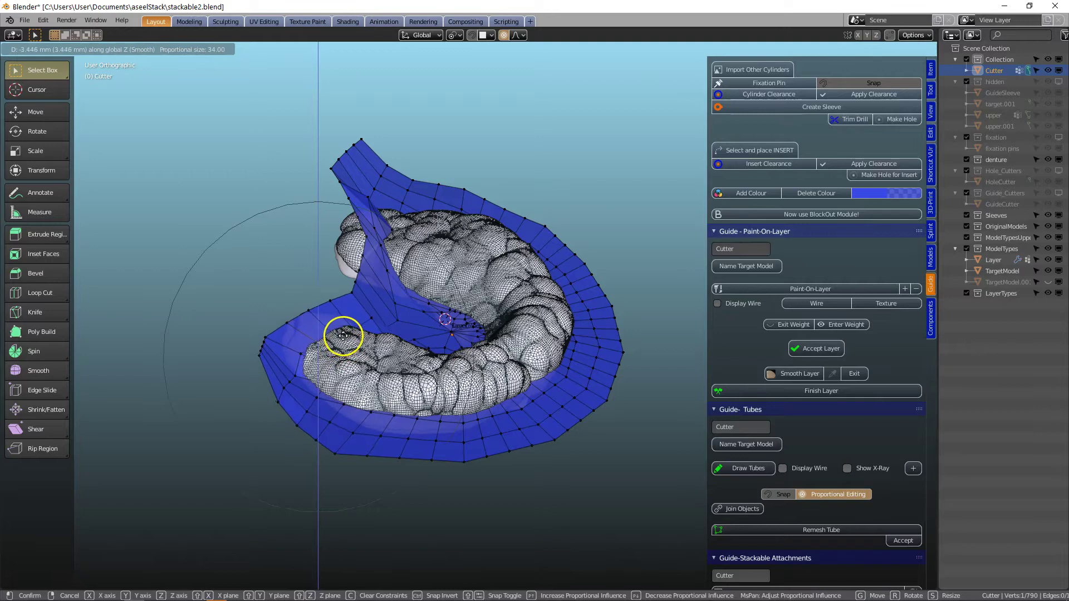
pyautogui.click(343, 336)
pyautogui.moveTo(343, 337); pyautogui.dragTo(356, 439, button='middle')
pyautogui.moveTo(333, 363); pyautogui.dragTo(597, 404, button='middle')
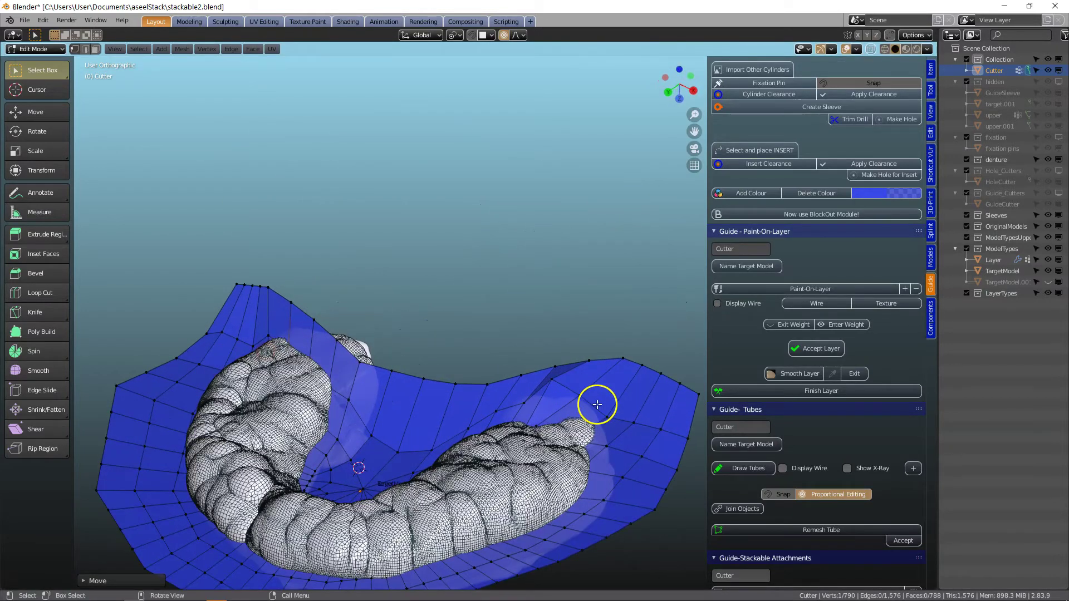
pyautogui.press('g')
pyautogui.press('z')
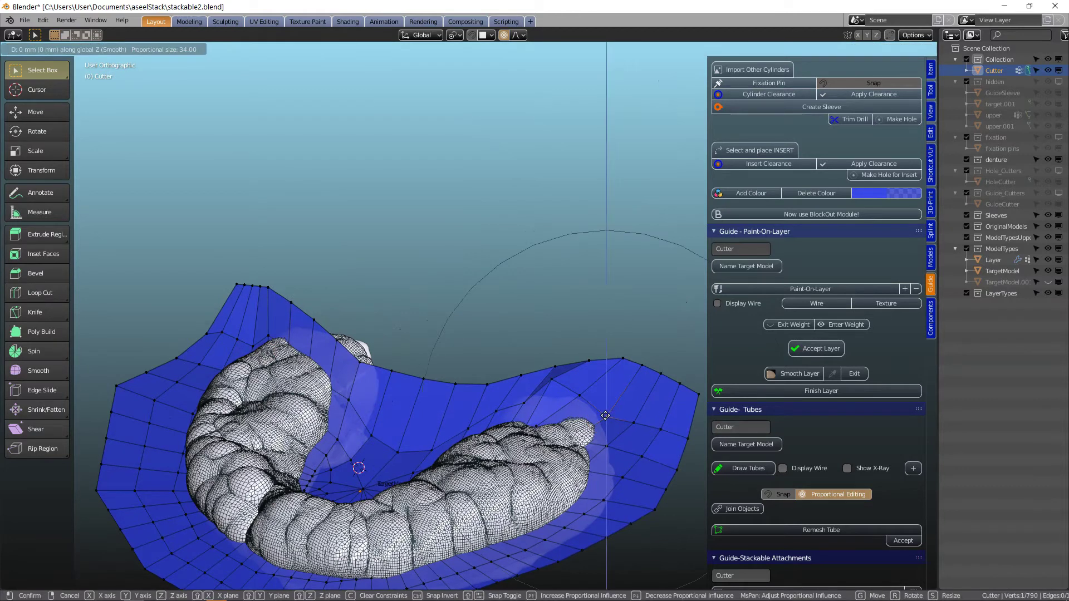
pyautogui.click(607, 409)
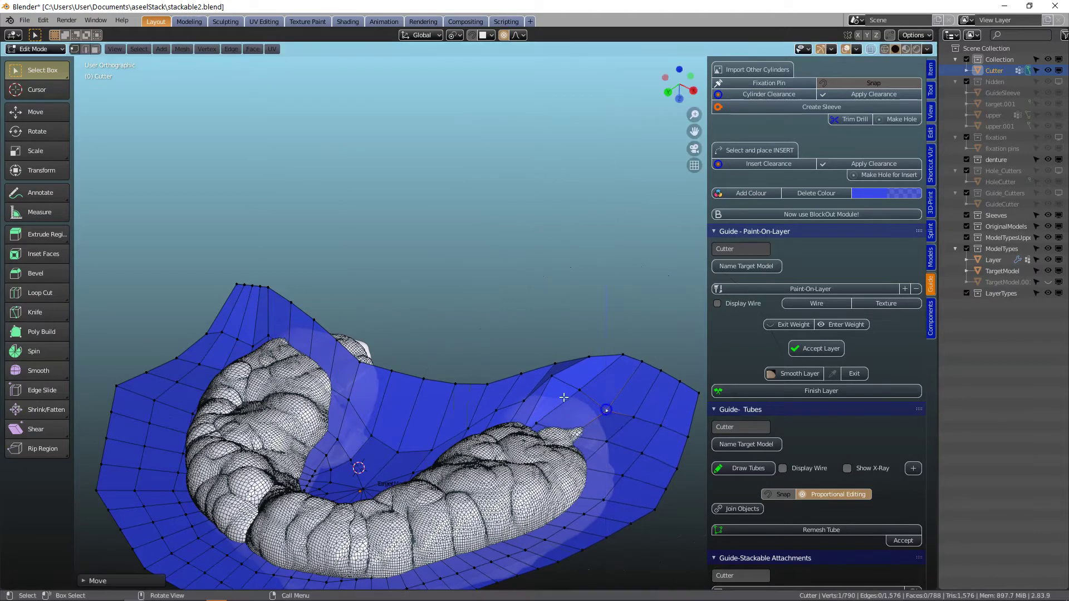
# Step: Move GuideSleeve from the hidden collection into the main Collection, then hide that collection again
pyautogui.moveTo(606, 410); pyautogui.dragTo(452, 427, button='middle')
pyautogui.press('Tab')
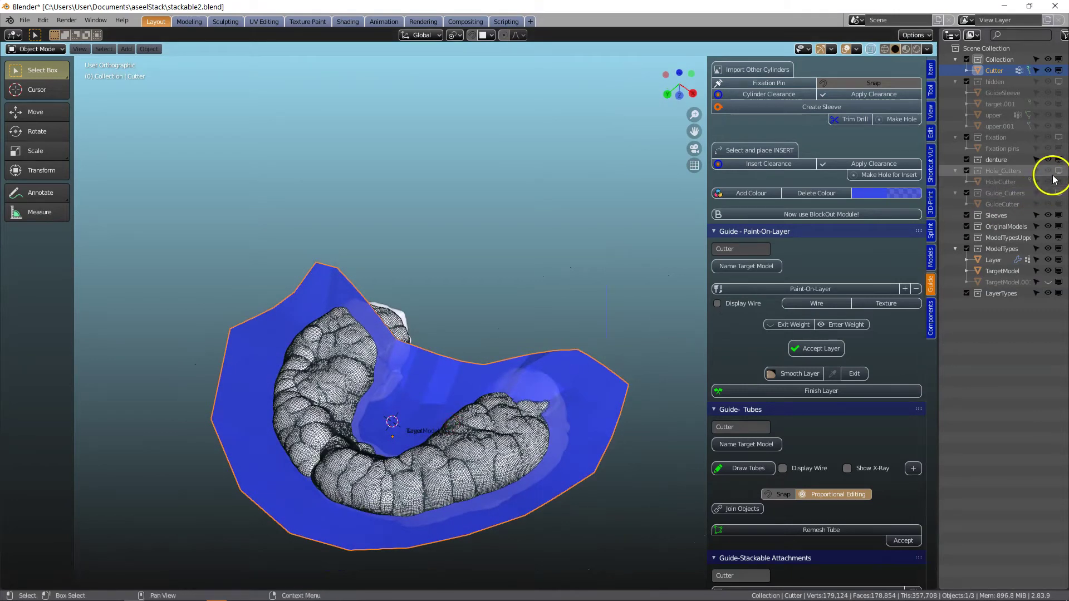
pyautogui.click(1059, 82)
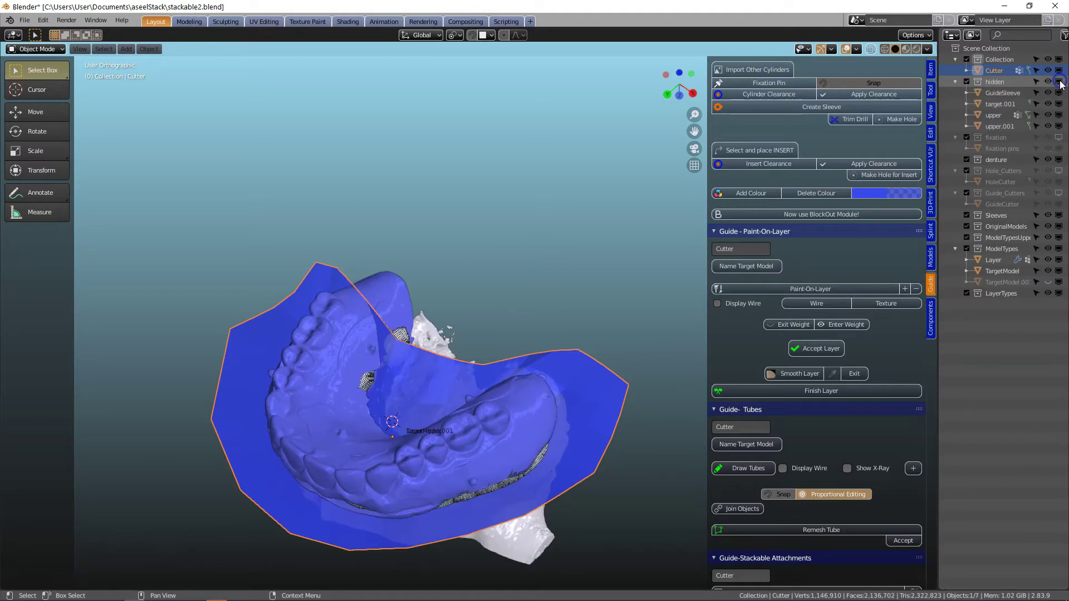
pyautogui.click(998, 93)
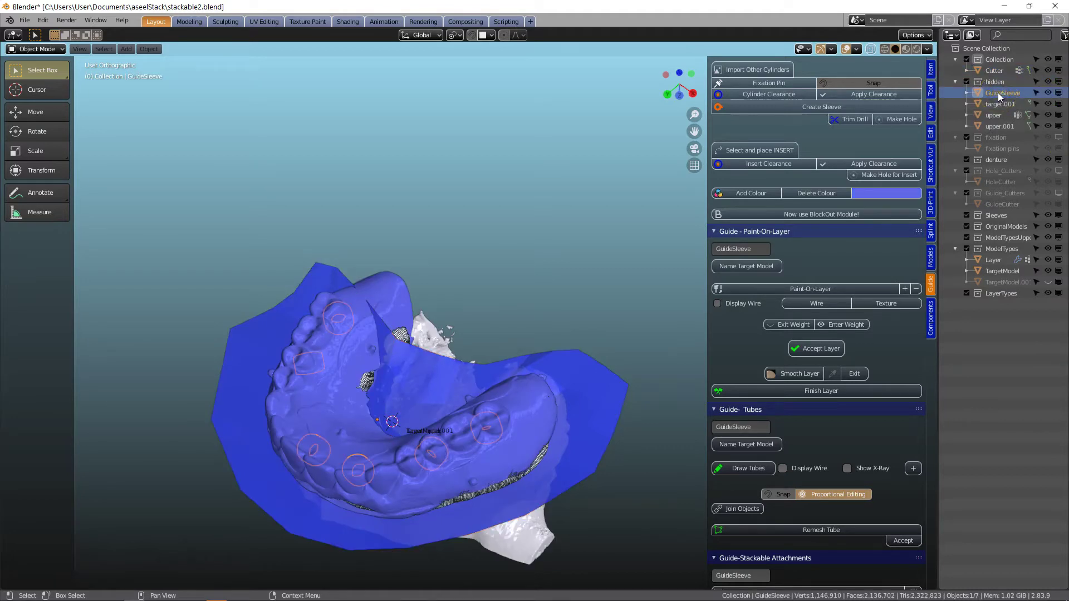
pyautogui.press('m')
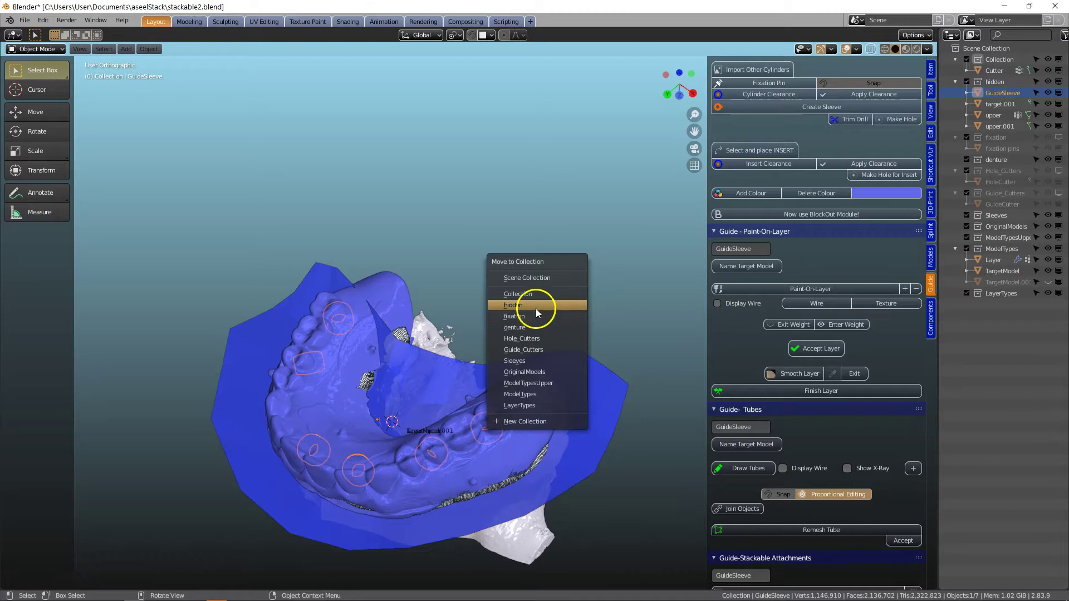
pyautogui.click(537, 295)
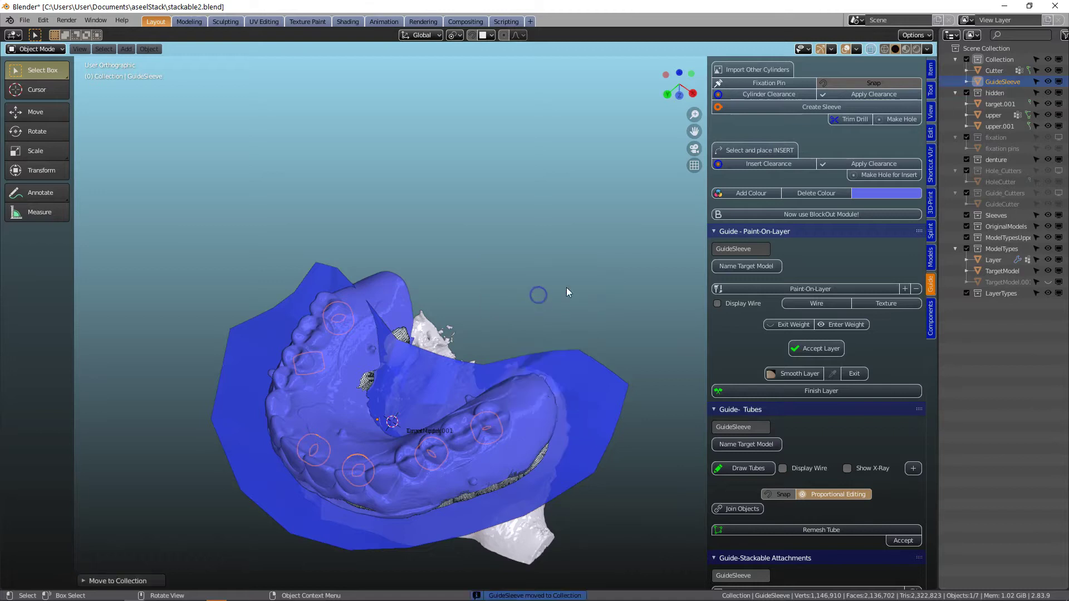
pyautogui.click(1059, 94)
# Step: Lower the Cutter mesh's selected vertices along Z and return to Object Mode
pyautogui.moveTo(453, 410); pyautogui.dragTo(512, 417, button='middle')
pyautogui.click(601, 433)
pyautogui.moveTo(559, 465); pyautogui.dragTo(485, 430, button='middle')
pyautogui.press('Tab')
pyautogui.scroll(3, 529, 420)
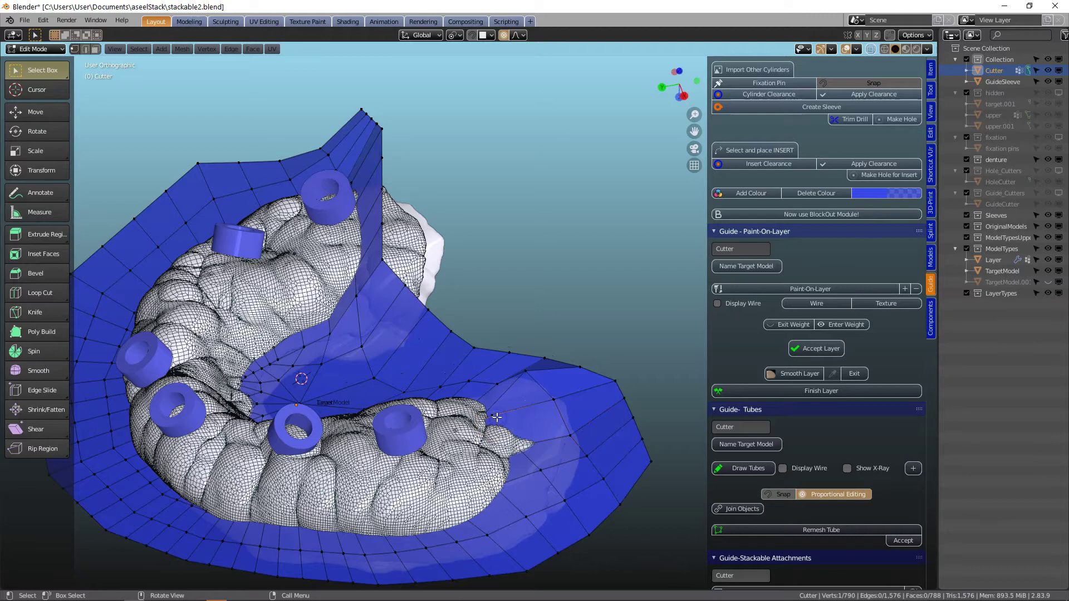
pyautogui.press('g')
pyautogui.press('z')
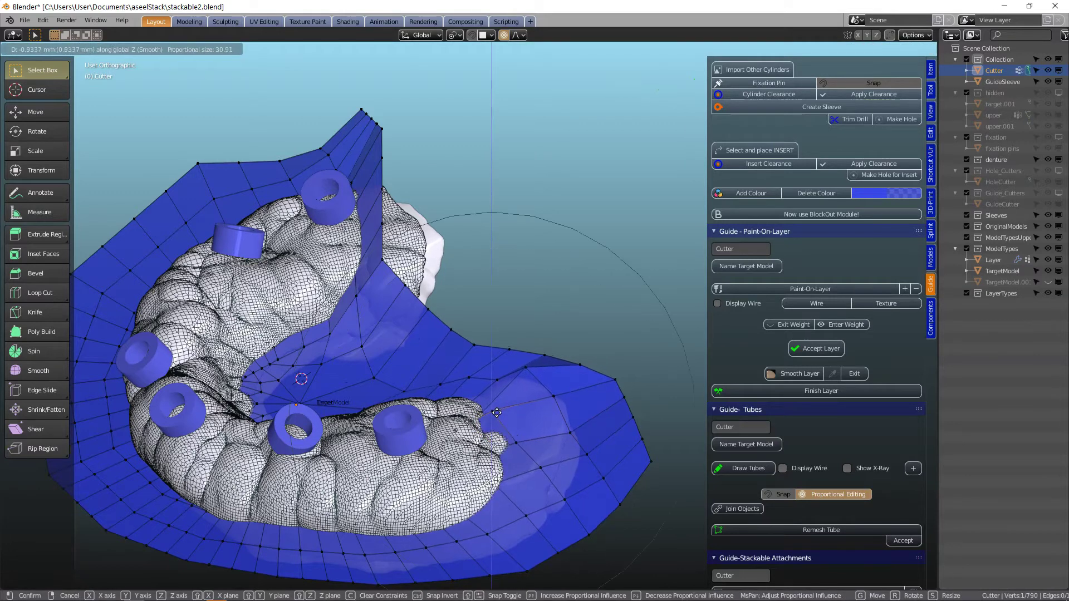
pyautogui.scroll(-2, 496, 401)
pyautogui.moveTo(495, 391); pyautogui.dragTo(410, 424, button='middle')
pyautogui.click(274, 384)
pyautogui.scroll(3, 274, 384)
pyautogui.scroll(-4, 341, 407)
pyautogui.press('Tab')
# Step: Select Layer and weight-paint coverage across the bone arch around the sleeves
pyautogui.click(426, 460)
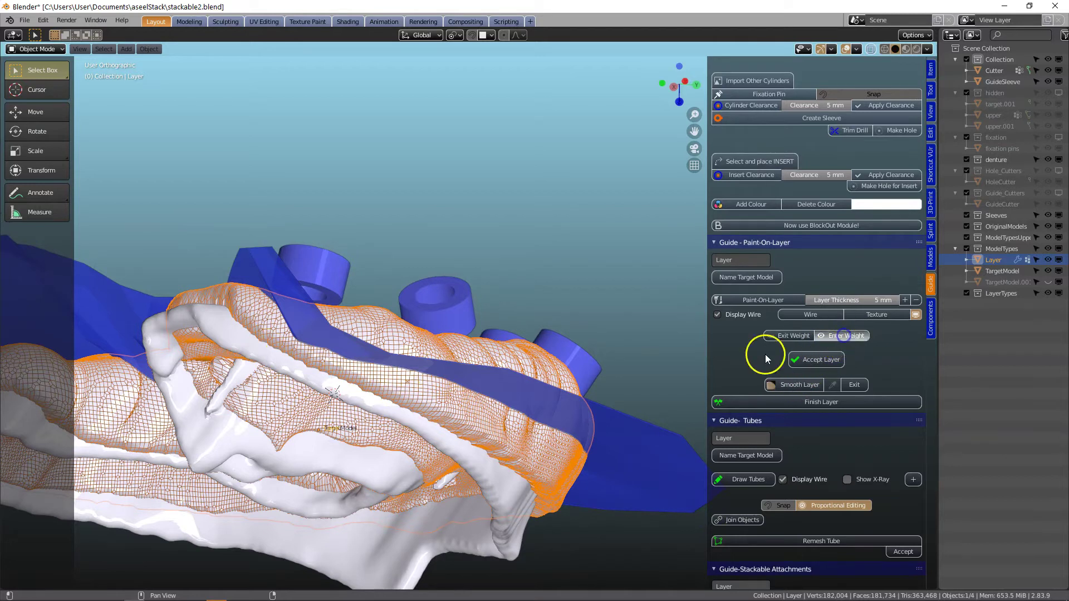
pyautogui.moveTo(477, 387); pyautogui.dragTo(304, 367, button='middle')
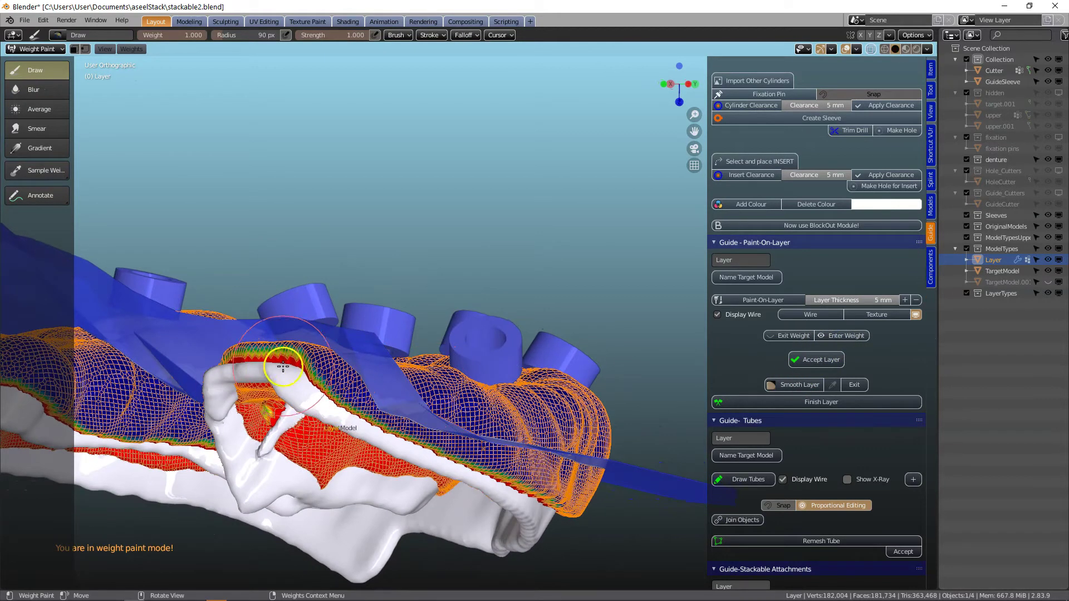
pyautogui.moveTo(283, 366); pyautogui.dragTo(295, 368)
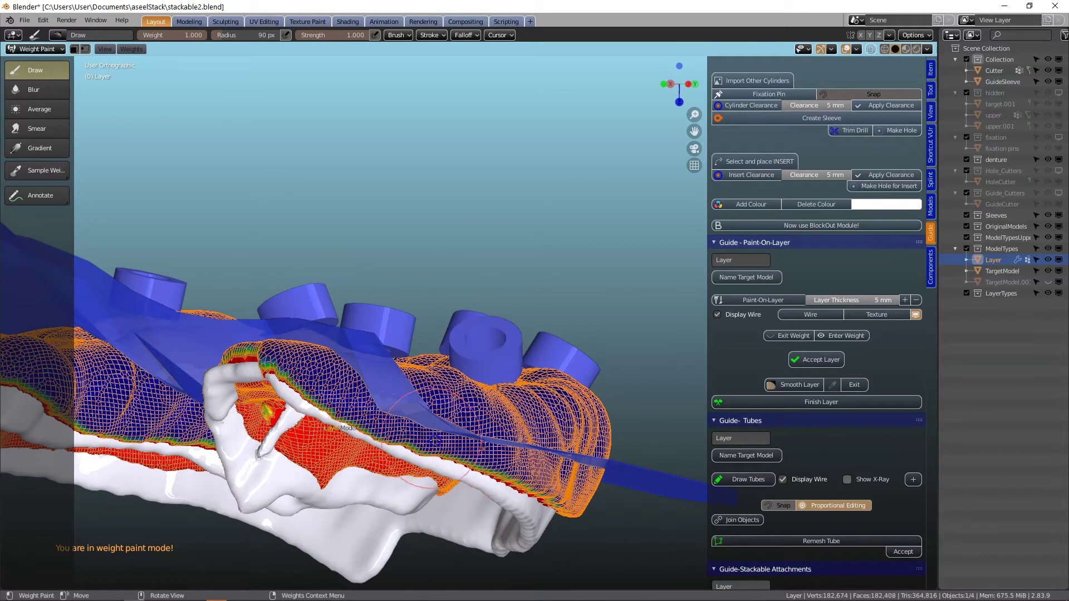
pyautogui.moveTo(525, 439); pyautogui.dragTo(458, 422, button='middle')
pyautogui.moveTo(464, 426); pyautogui.dragTo(245, 423)
pyautogui.moveTo(517, 417); pyautogui.dragTo(375, 434, button='middle')
# Step: Undo a stray paint stroke and accept the painted layer
pyautogui.click(853, 383)
pyautogui.scroll(3, 640, 437)
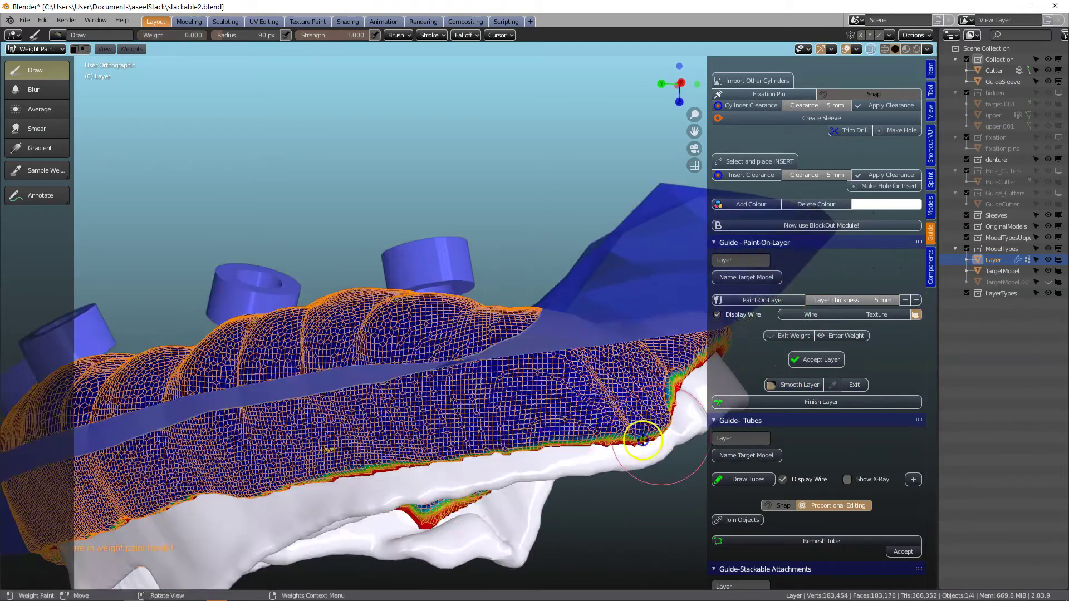
pyautogui.moveTo(198, 542); pyautogui.dragTo(676, 437, button='middle')
pyautogui.hotkey('ctrl', 'z')
pyautogui.scroll(3, 302, 426)
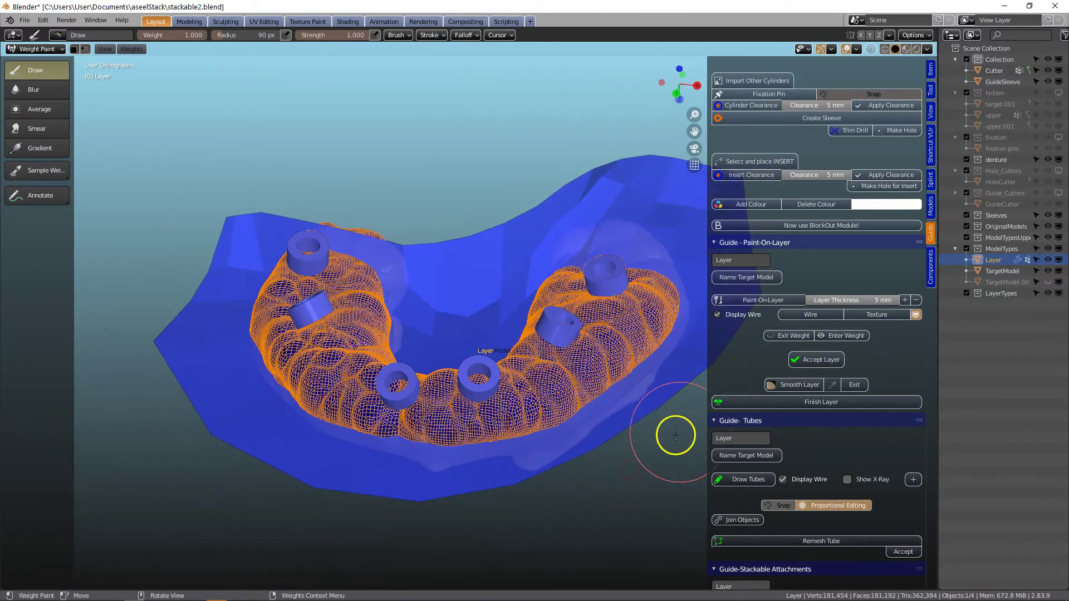
pyautogui.click(813, 360)
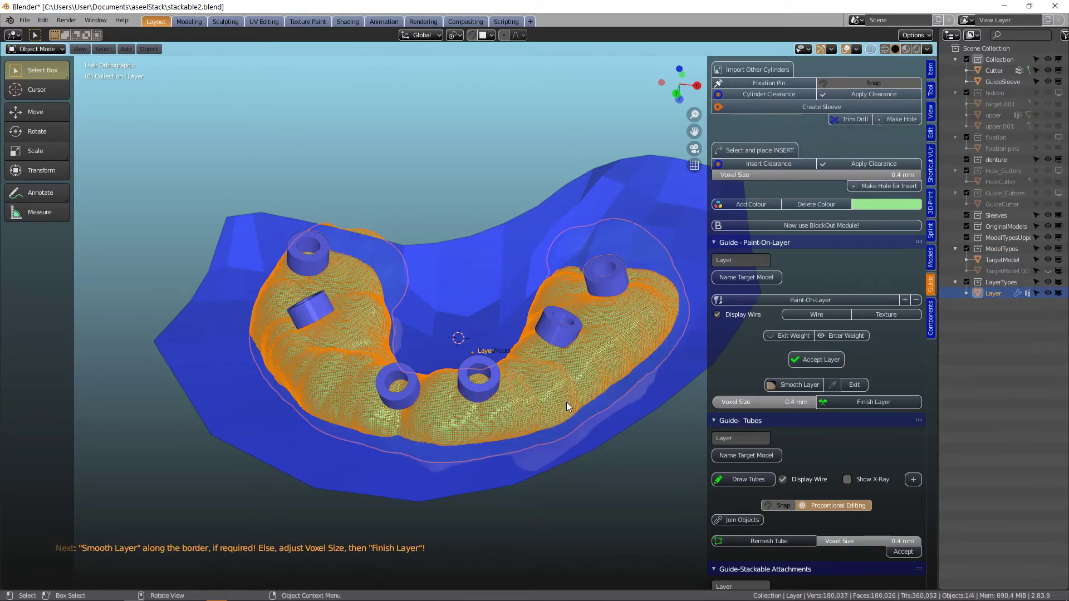
# Step: Smooth the layer's border, sampling the detail size from the layer with the eyedropper
pyautogui.moveTo(567, 406); pyautogui.dragTo(567, 312, button='middle')
pyautogui.scroll(2, 567, 318)
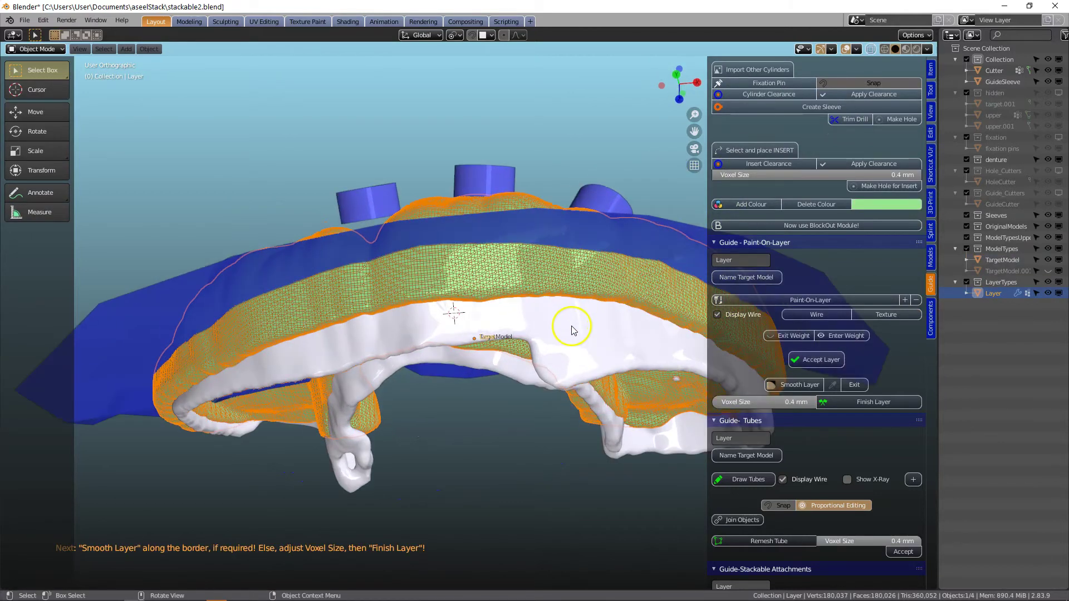
pyautogui.click(801, 384)
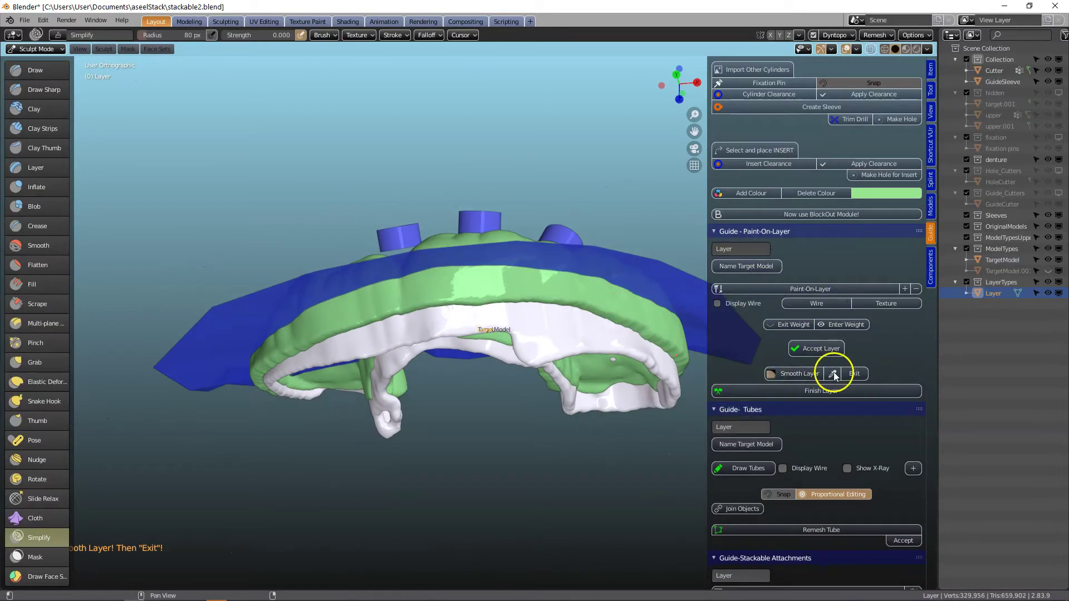
pyautogui.click(544, 301)
pyautogui.moveTo(544, 300)
pyautogui.mouseDown(button='middle')
pyautogui.moveTo(572, 303)
pyautogui.moveTo(486, 318)
pyautogui.moveTo(613, 262)
pyautogui.moveTo(716, 317)
pyautogui.moveTo(375, 282)
pyautogui.moveTo(508, 277)
pyautogui.moveTo(608, 303)
pyautogui.moveTo(530, 310)
pyautogui.mouseUp(button='middle')
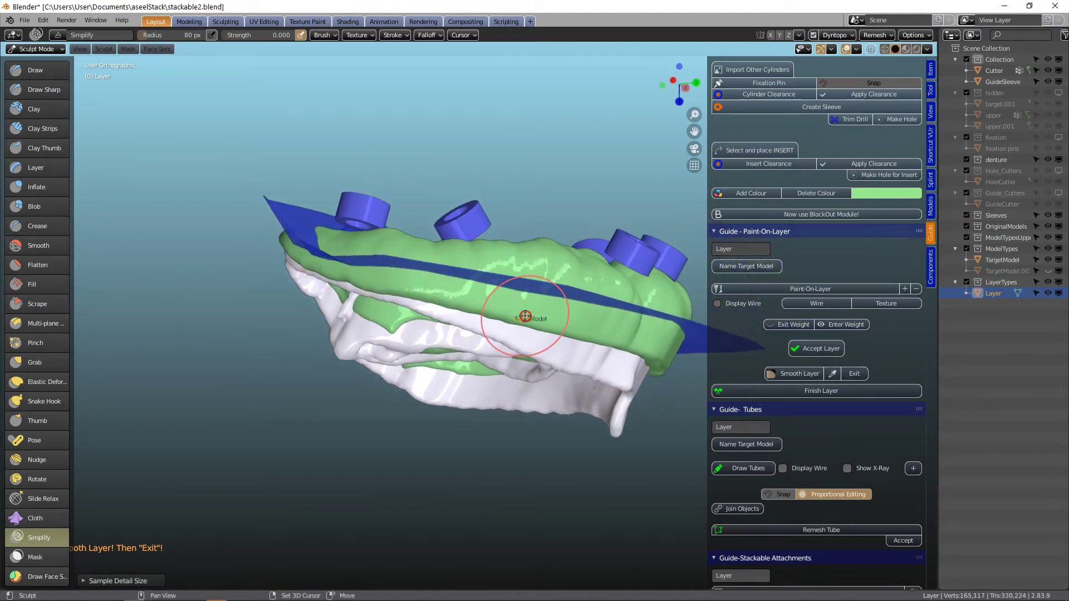
# Step: Exit smoothing and finish the layer with Voxel Size kept at 0.4 mm
pyautogui.click(856, 374)
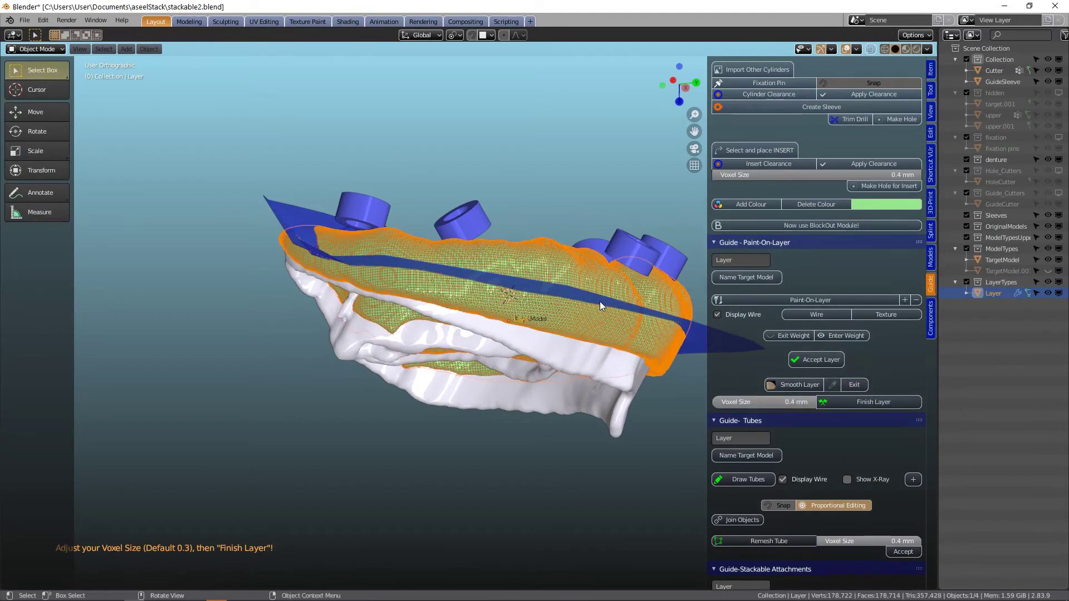
pyautogui.moveTo(600, 301); pyautogui.dragTo(488, 343, button='middle')
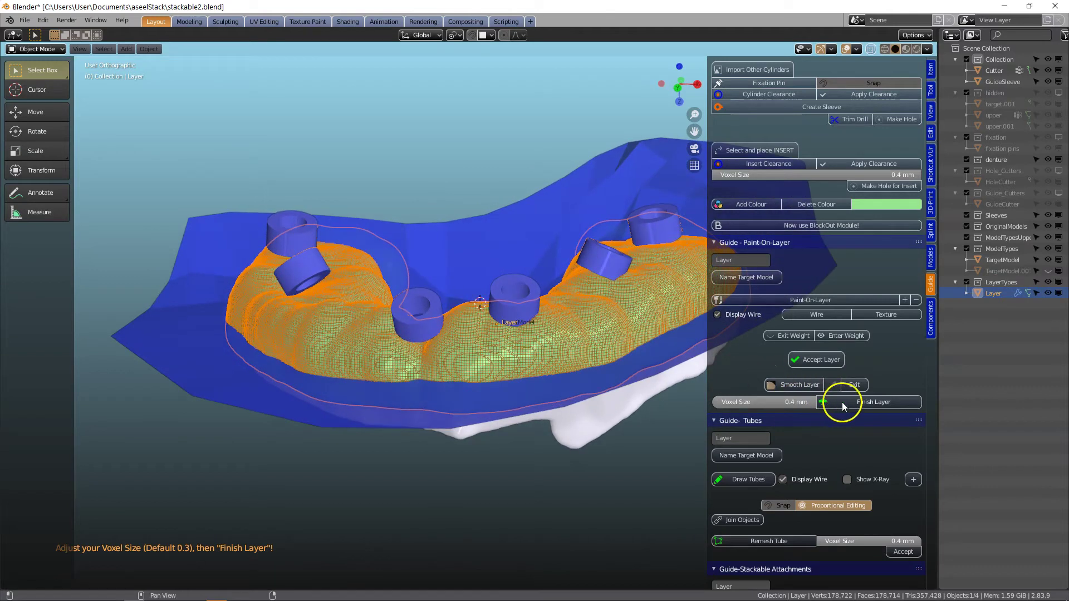
pyautogui.click(859, 406)
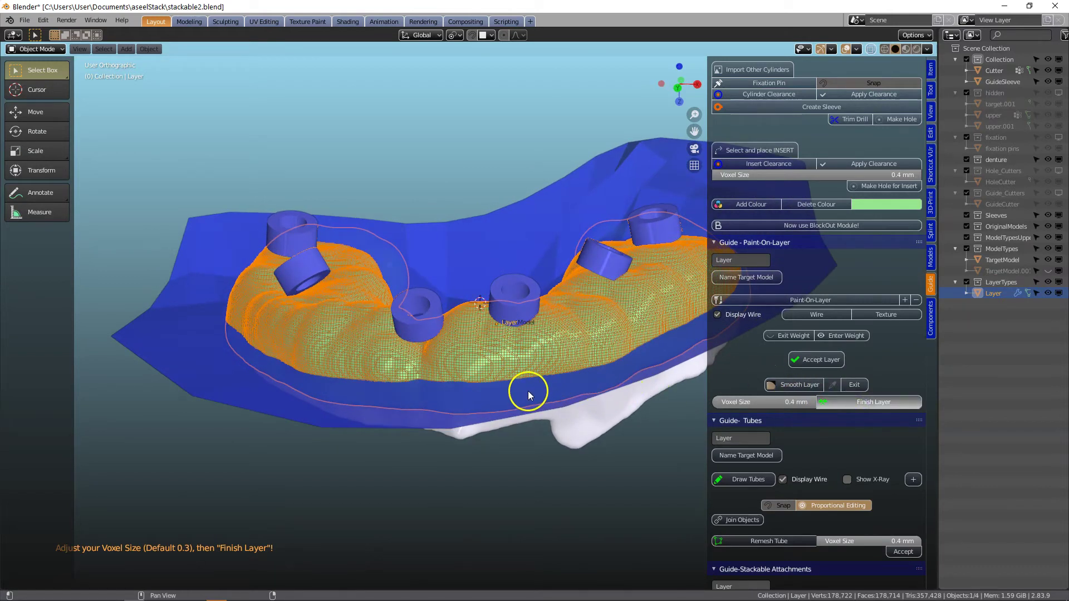
pyautogui.moveTo(525, 389); pyautogui.dragTo(508, 375, button='middle')
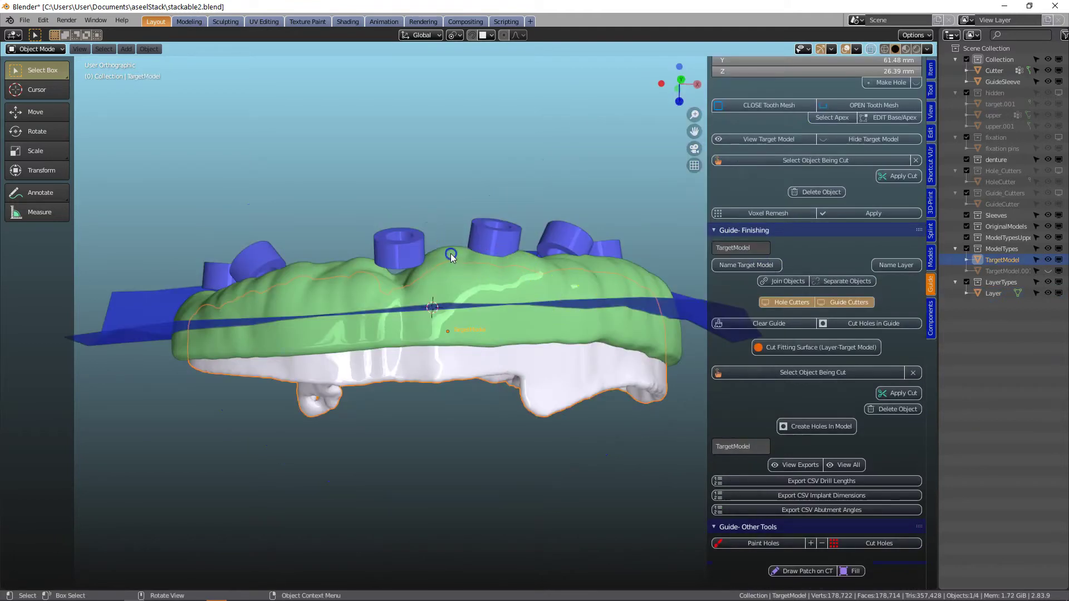
# Step: Pick TargetModel as the object being cut and apply the cut to the guide layer
pyautogui.click(451, 255)
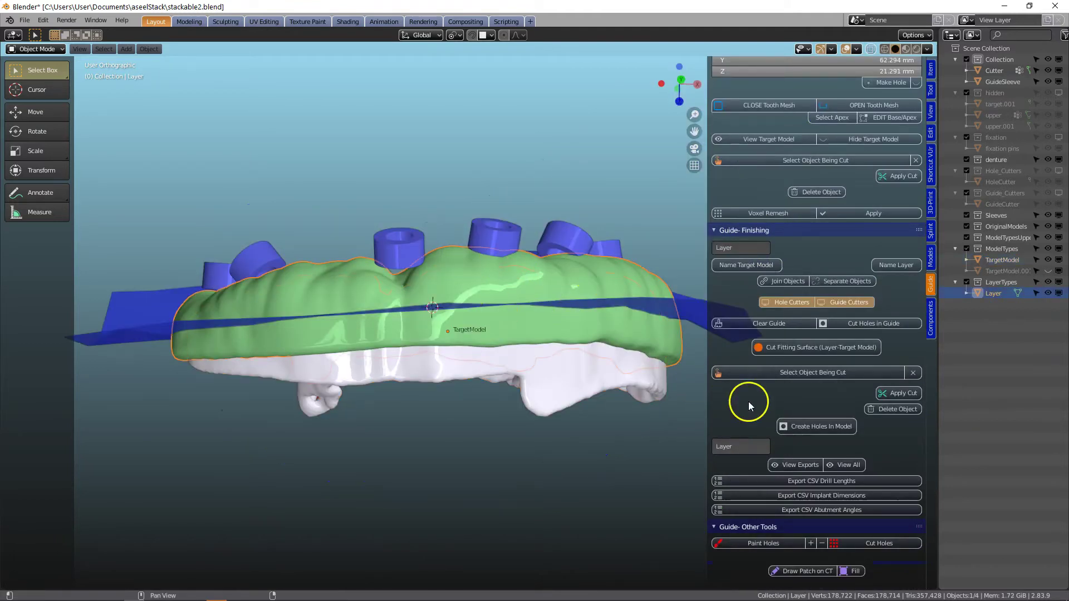
pyautogui.click(802, 375)
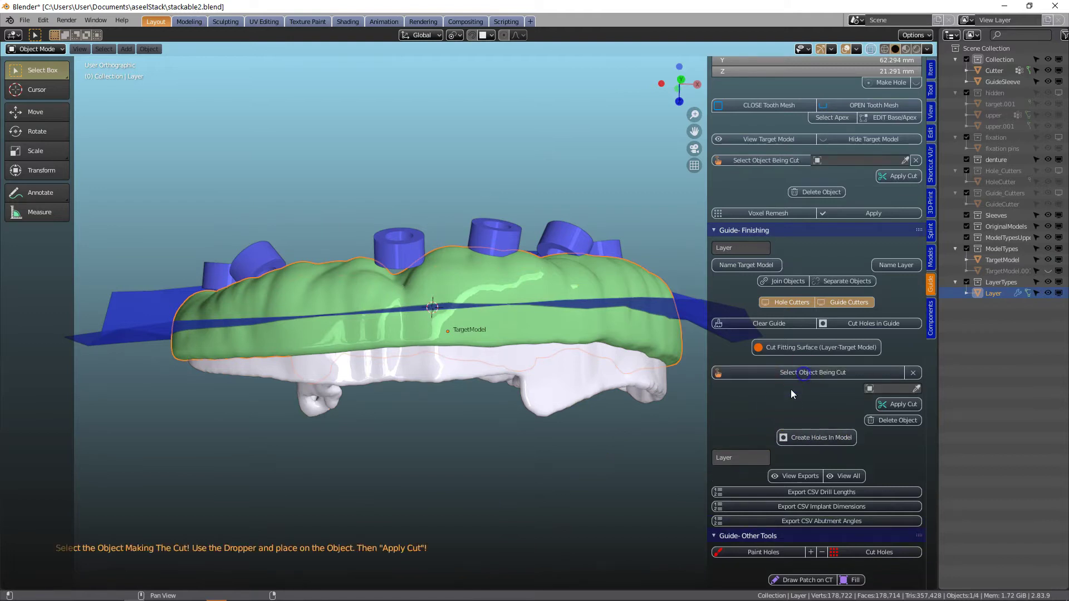
pyautogui.click(916, 389)
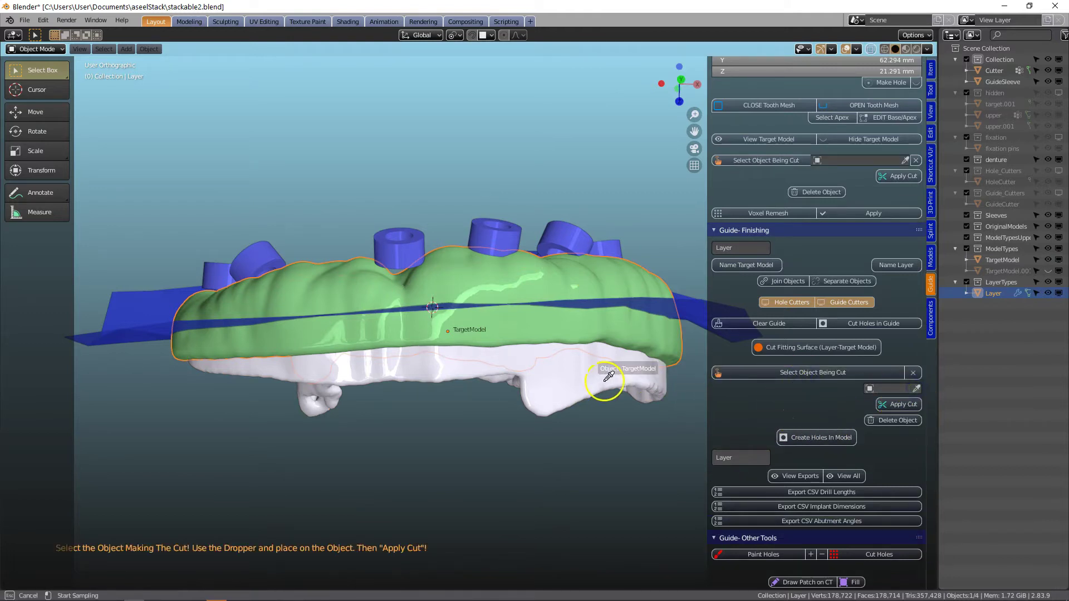
pyautogui.click(510, 436)
pyautogui.moveTo(509, 432)
pyautogui.mouseDown(button='middle')
pyautogui.moveTo(489, 405)
pyautogui.moveTo(496, 424)
pyautogui.mouseUp(button='middle')
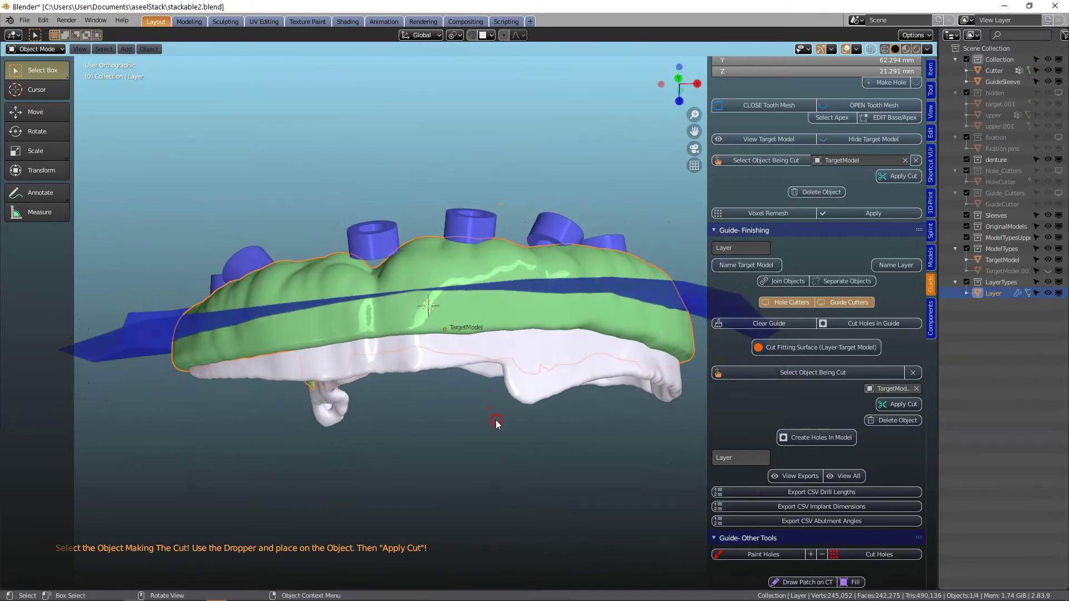
pyautogui.click(900, 405)
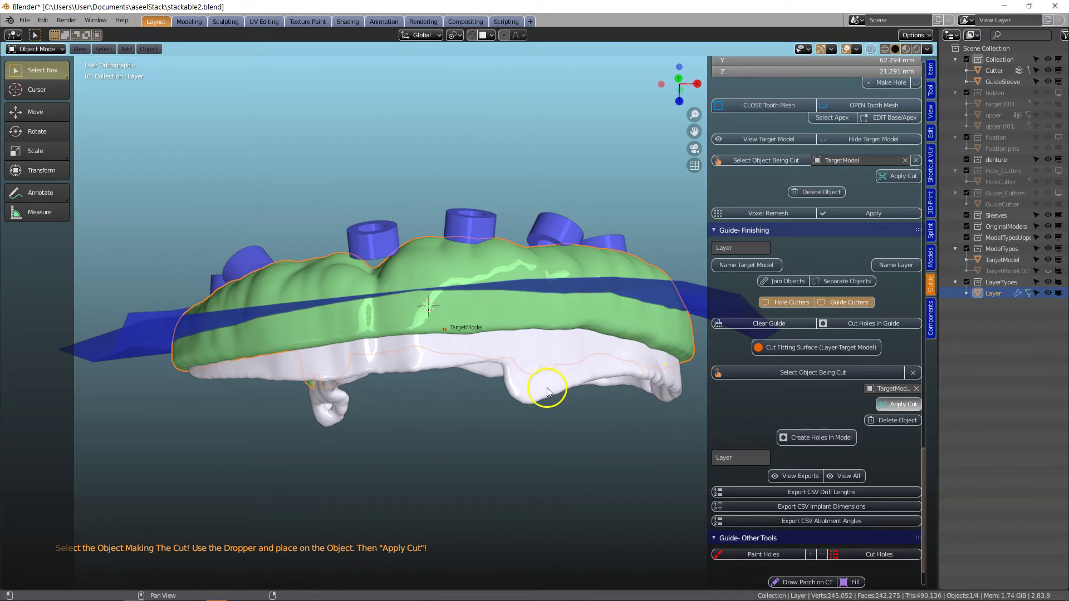
pyautogui.click(549, 384)
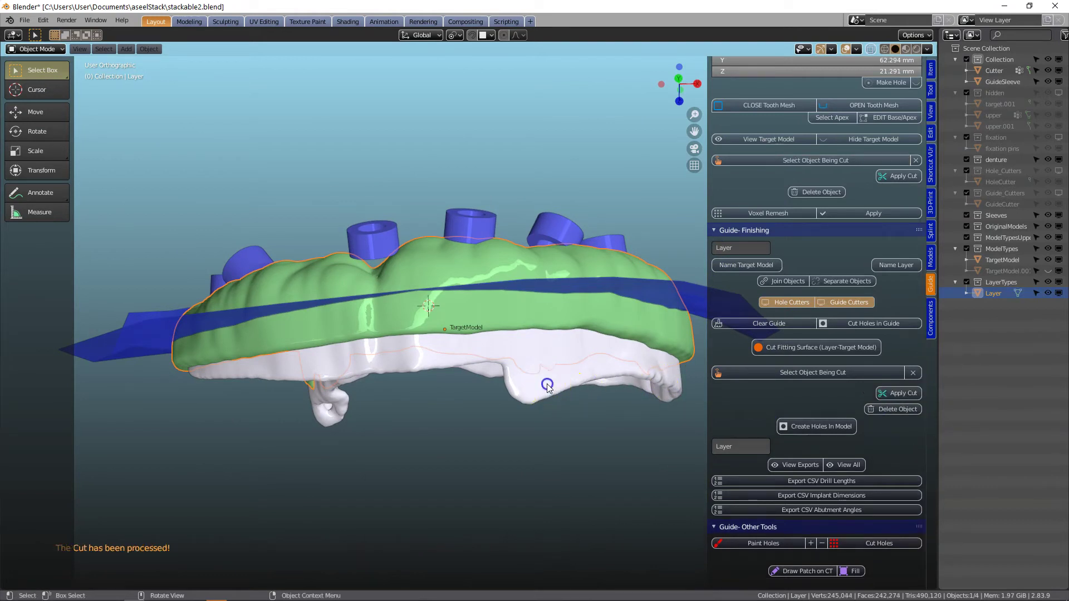
# Step: Hide TargetModel and the blue Cutter plane, leaving the green guide Layer selected
pyautogui.press('h')
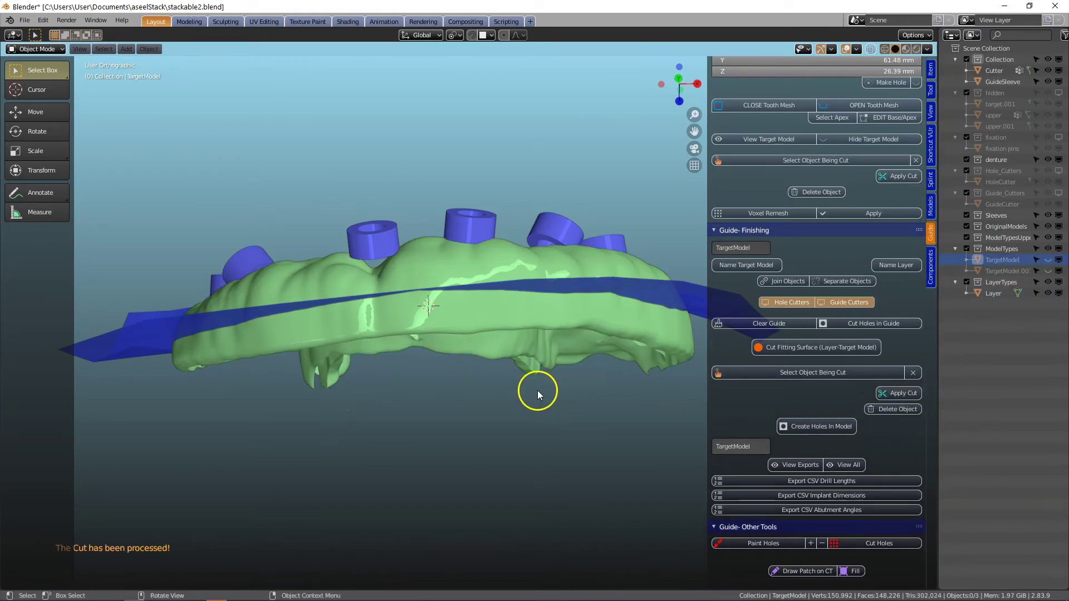
pyautogui.moveTo(537, 389); pyautogui.dragTo(535, 293, button='middle')
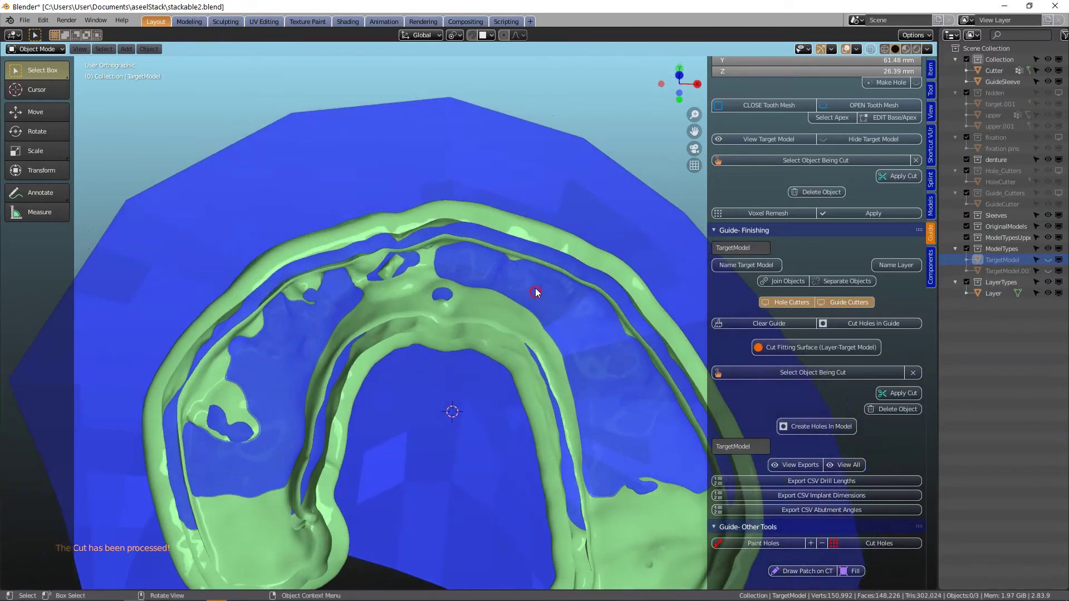
pyautogui.click(540, 249)
pyautogui.moveTo(539, 238); pyautogui.dragTo(563, 227, button='middle')
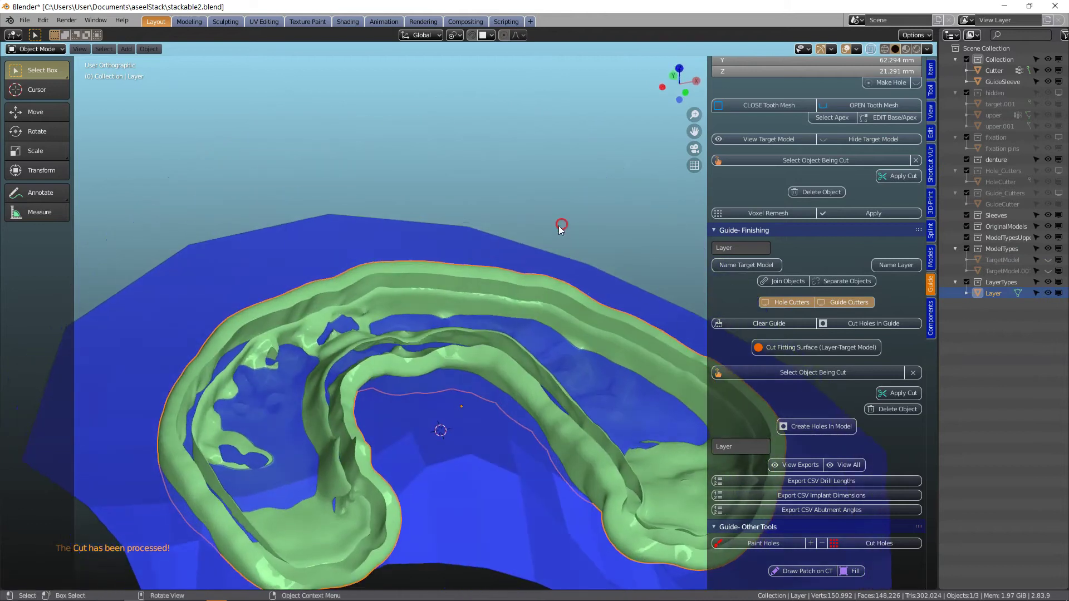
pyautogui.click(475, 255)
pyautogui.moveTo(474, 255); pyautogui.dragTo(494, 299, button='middle')
pyautogui.click(449, 267)
# Step: Check the guide in Edit Mode and the Models panels, then view the arch from the side
pyautogui.scroll(5, 508, 299)
pyautogui.scroll(-2, 493, 300)
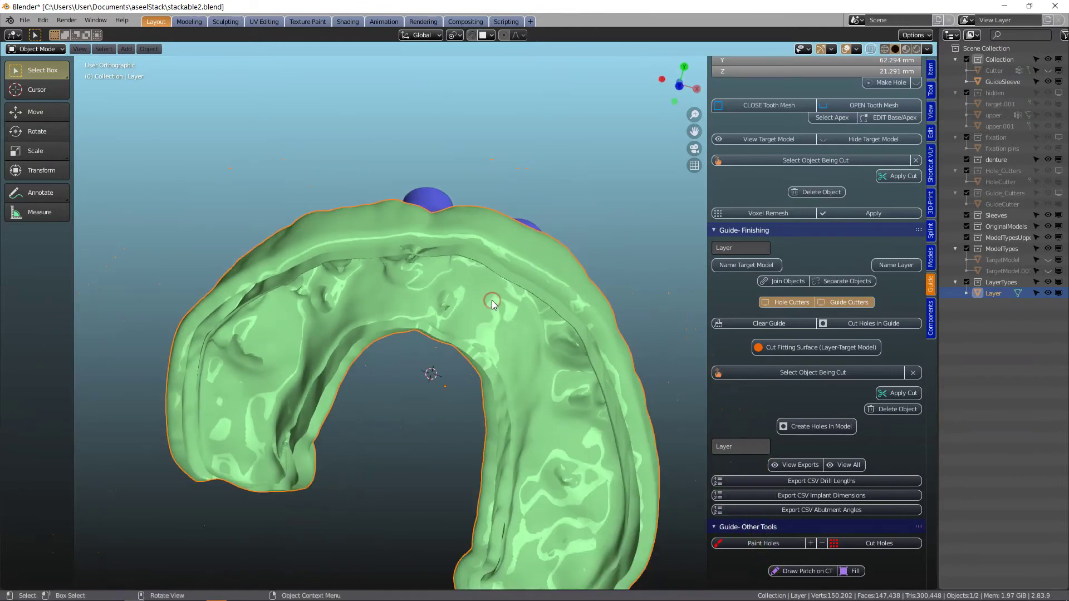
pyautogui.press('Tab')
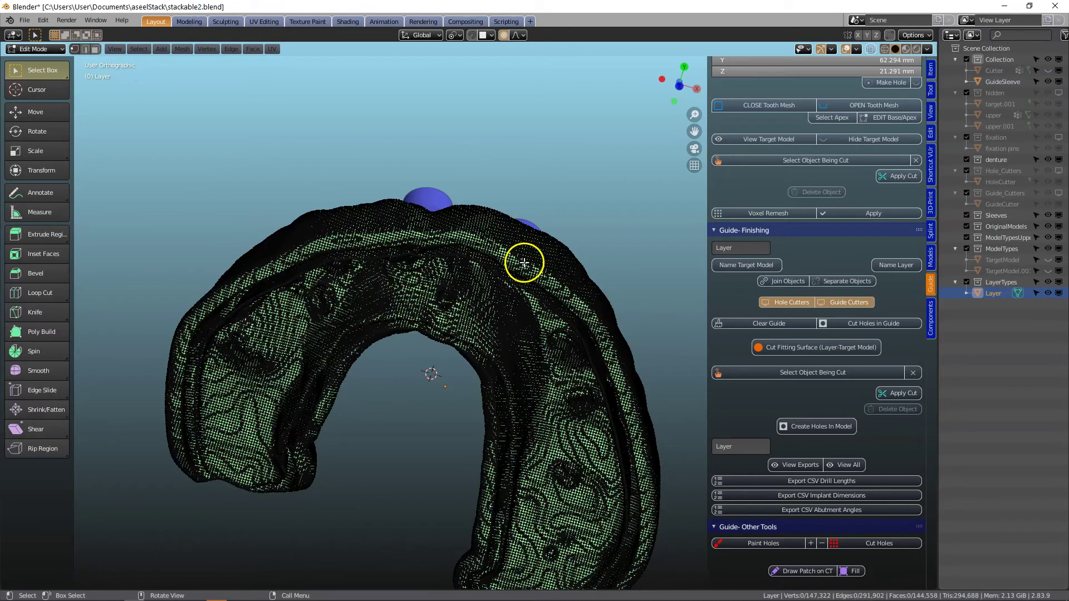
pyautogui.click(931, 257)
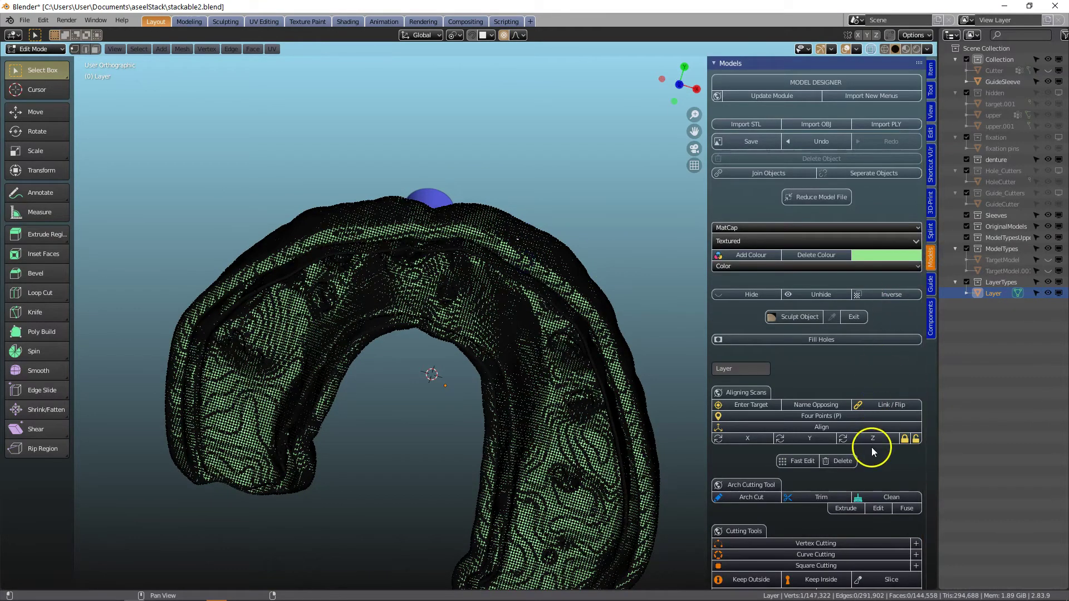
pyautogui.scroll(-2, 875, 454)
pyautogui.press('Tab')
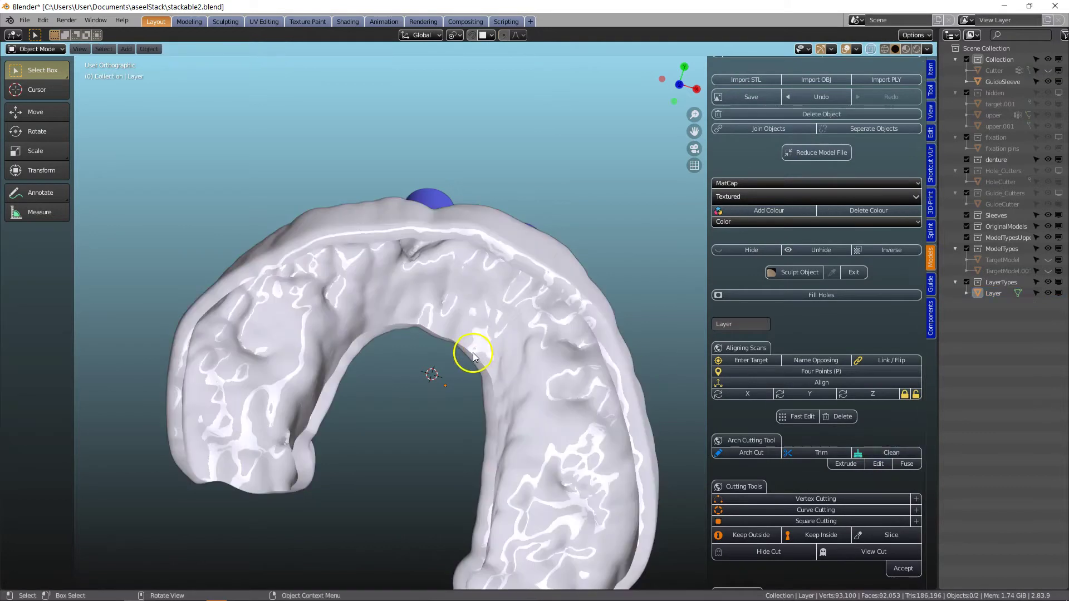
pyautogui.moveTo(473, 350)
pyautogui.mouseDown(button='middle')
pyautogui.moveTo(468, 248)
pyautogui.moveTo(479, 341)
pyautogui.moveTo(449, 340)
pyautogui.moveTo(465, 432)
pyautogui.moveTo(432, 340)
pyautogui.mouseUp(button='middle')
pyautogui.moveTo(473, 272); pyautogui.dragTo(500, 384, button='middle')
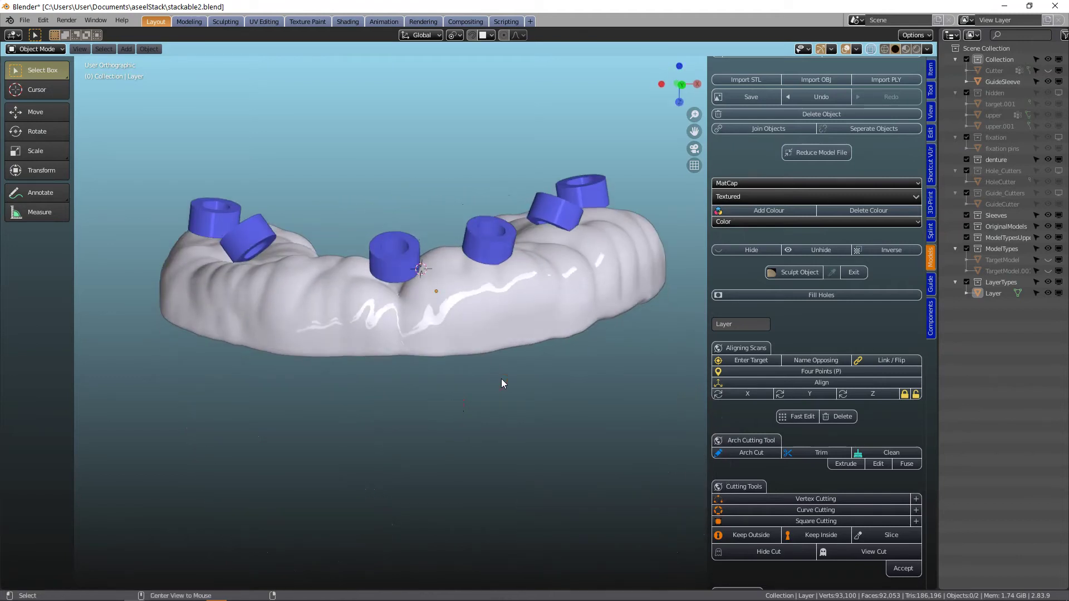
# Step: Reveal all objects, hide TargetModel.001 and TargetModel, and select the guide Layer
pyautogui.hotkey('alt', 'h')
pyautogui.click(477, 404)
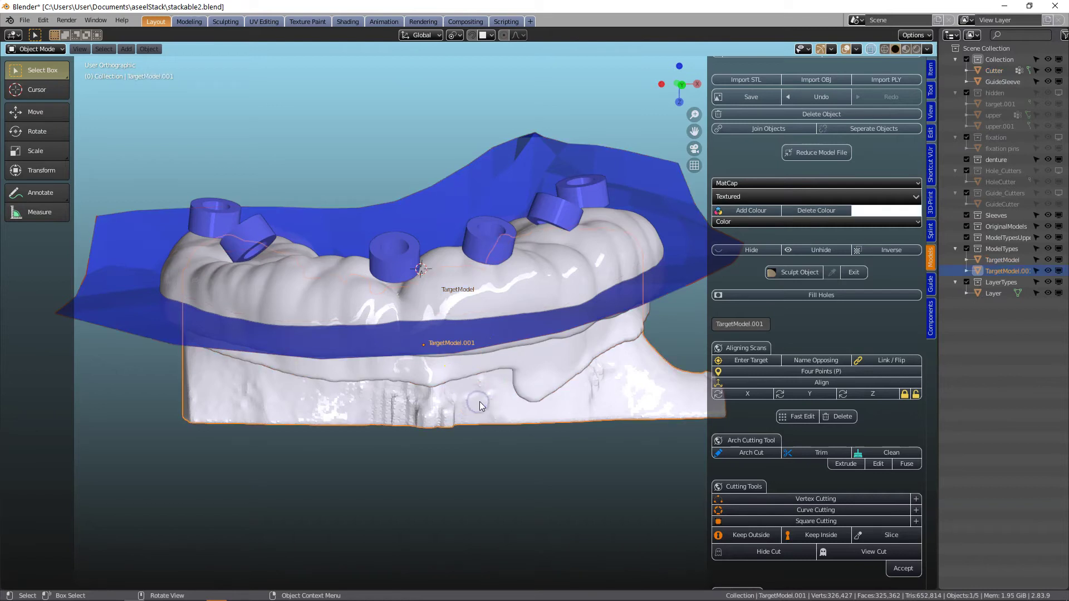
pyautogui.press('h')
pyautogui.click(477, 321)
pyautogui.moveTo(513, 382); pyautogui.dragTo(509, 339, button='middle')
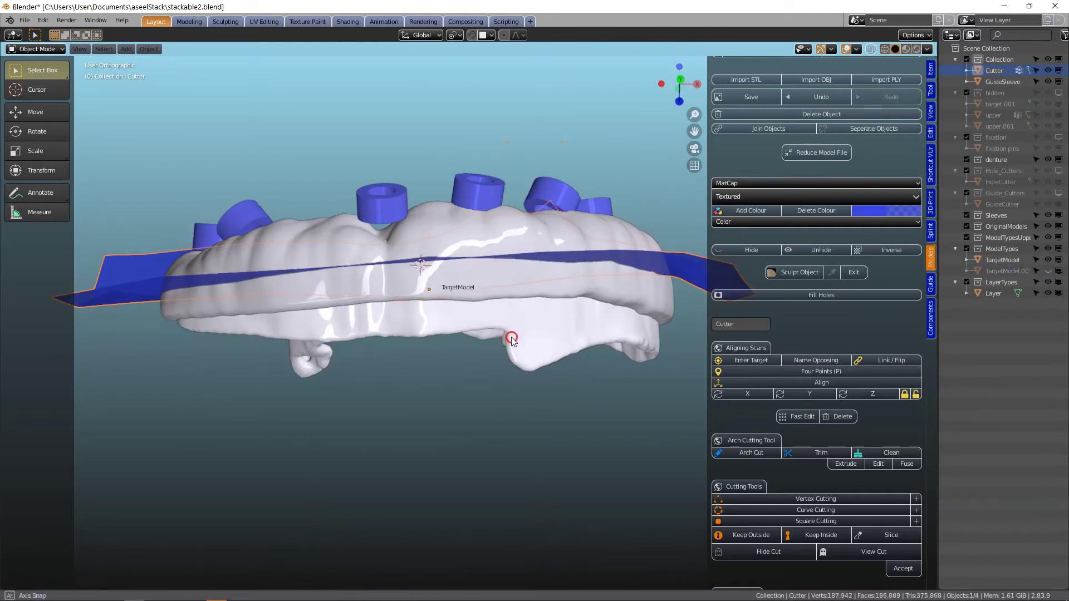
pyautogui.click(531, 338)
pyautogui.press('h')
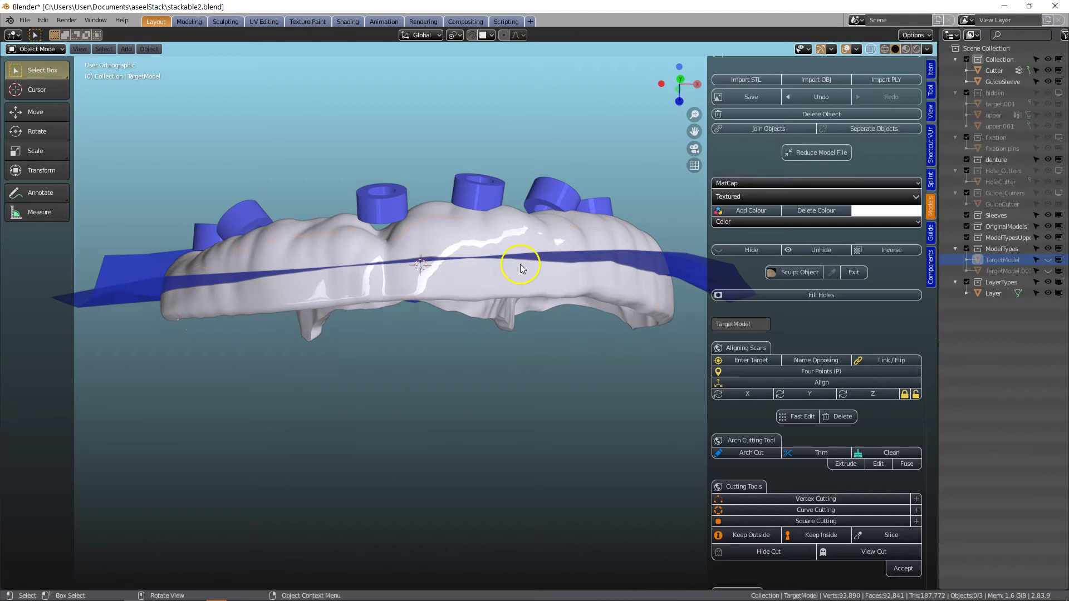
pyautogui.click(521, 262)
pyautogui.click(529, 234)
pyautogui.moveTo(529, 234); pyautogui.dragTo(544, 288, button='middle')
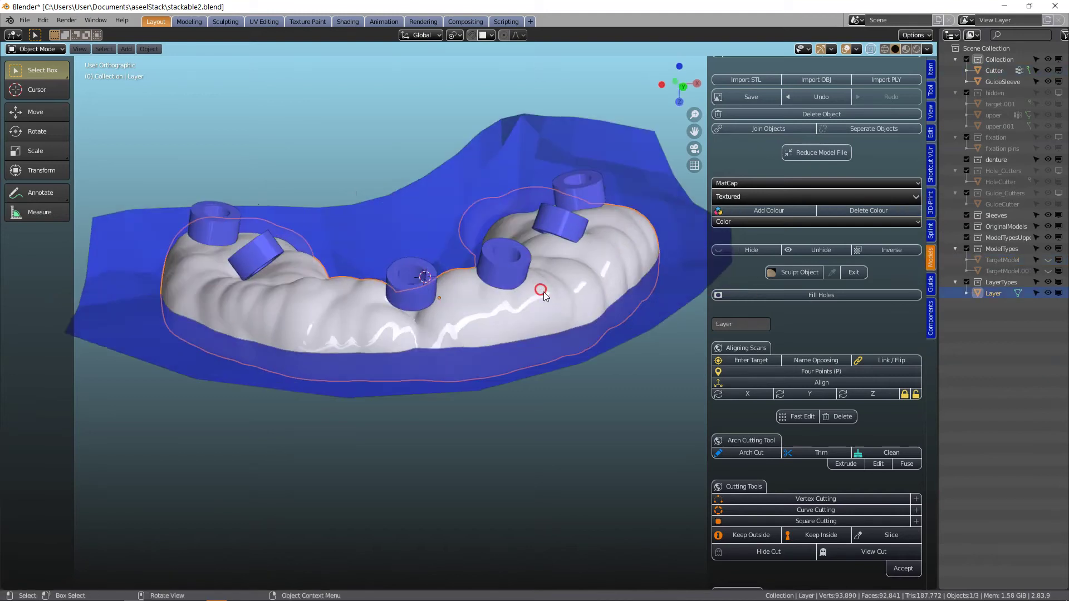
# Step: Scroll the Guide panels down to the Guide-Finishing section
pyautogui.click(930, 284)
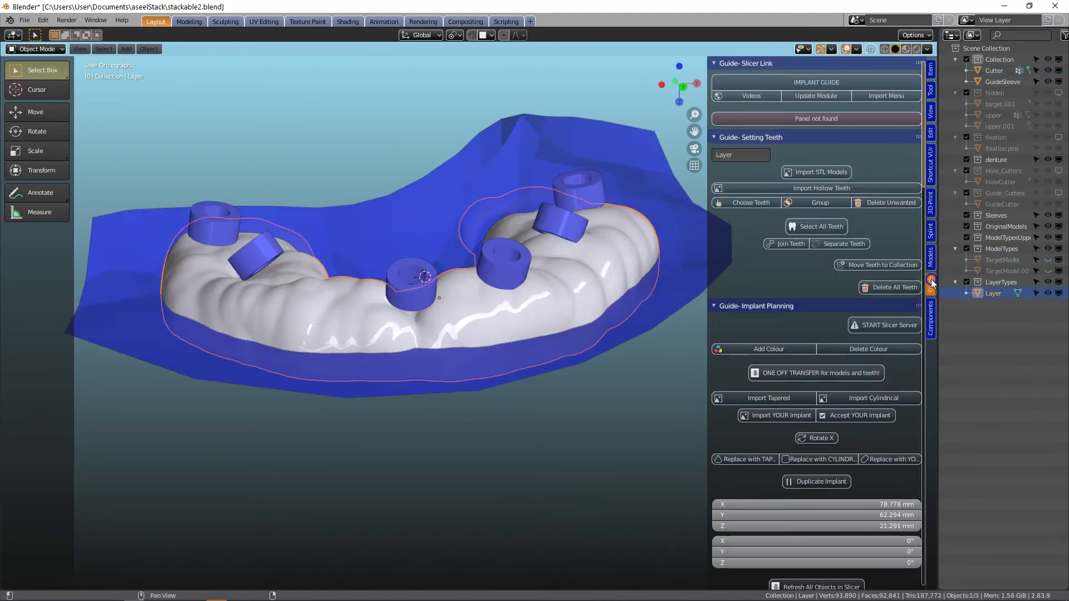
pyautogui.scroll(-10, 811, 494)
pyautogui.scroll(-4, 815, 499)
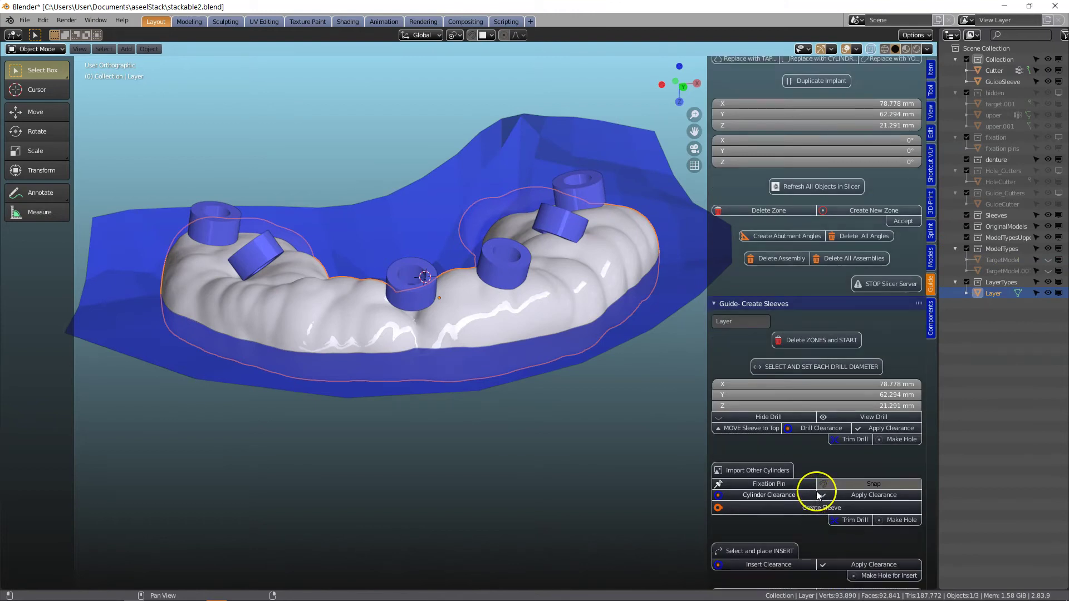
pyautogui.scroll(-19, 818, 495)
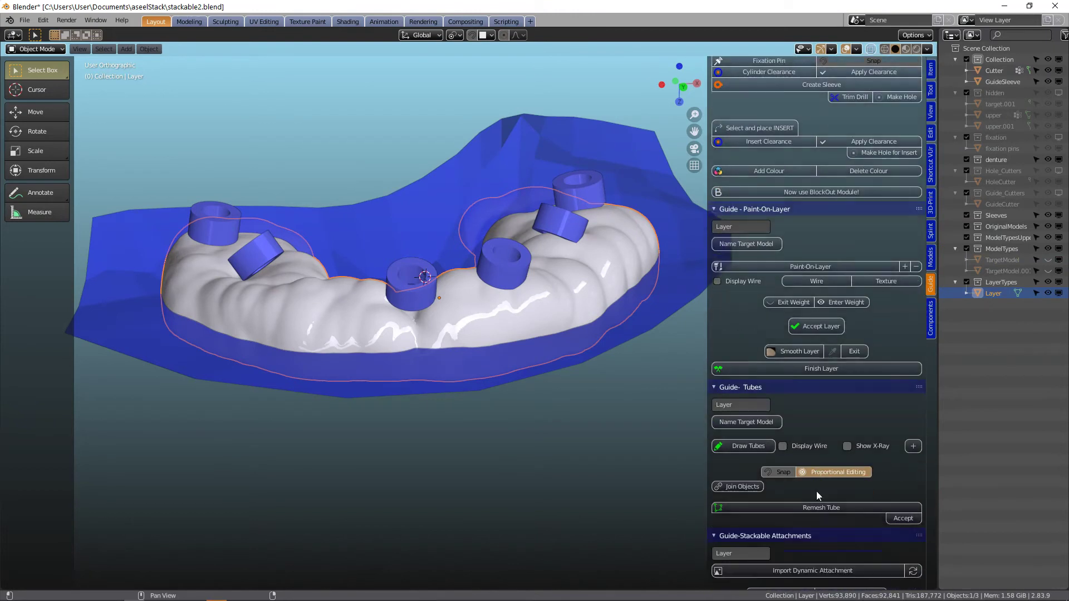
pyautogui.scroll(-20, 816, 490)
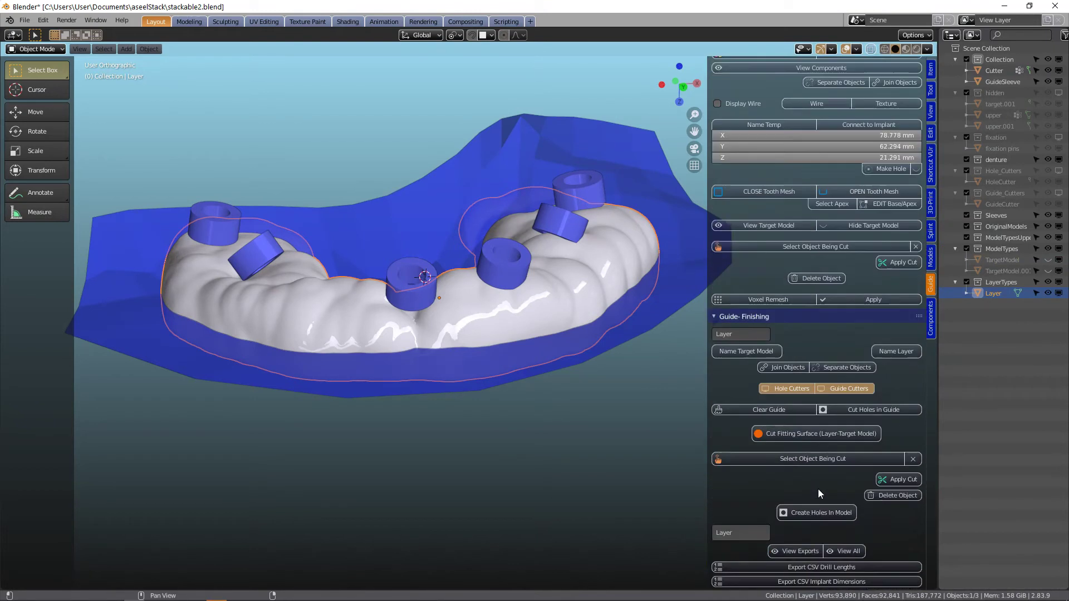
pyautogui.scroll(-2, 817, 494)
# Step: Pick the Cutter plane as the cutting object and apply the cut to the guide
pyautogui.click(786, 414)
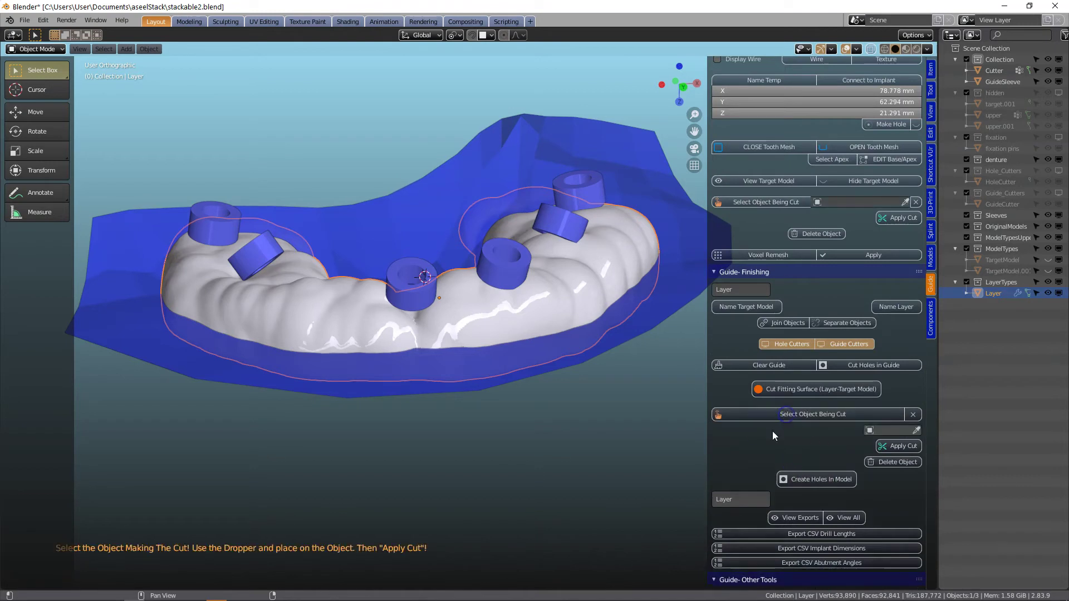
pyautogui.click(915, 430)
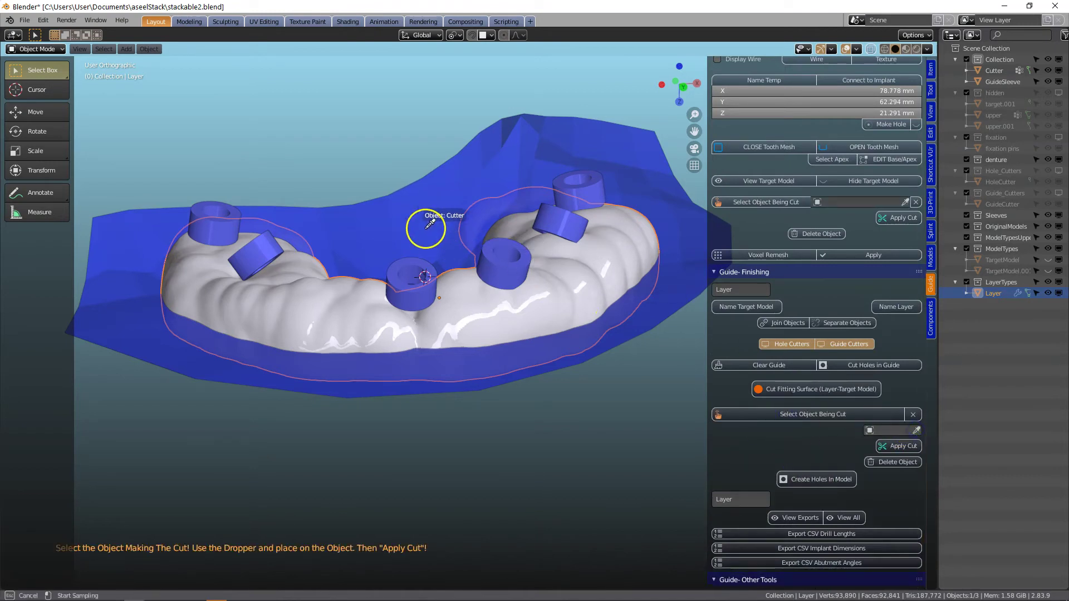
pyautogui.click(439, 259)
pyautogui.moveTo(517, 404); pyautogui.dragTo(526, 428, button='middle')
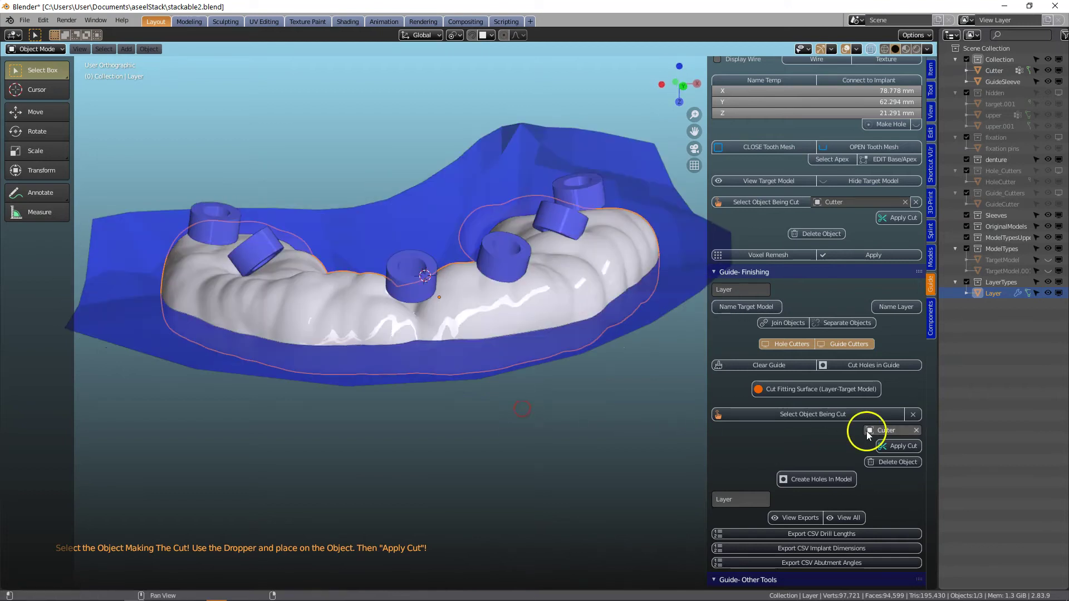
pyautogui.click(900, 447)
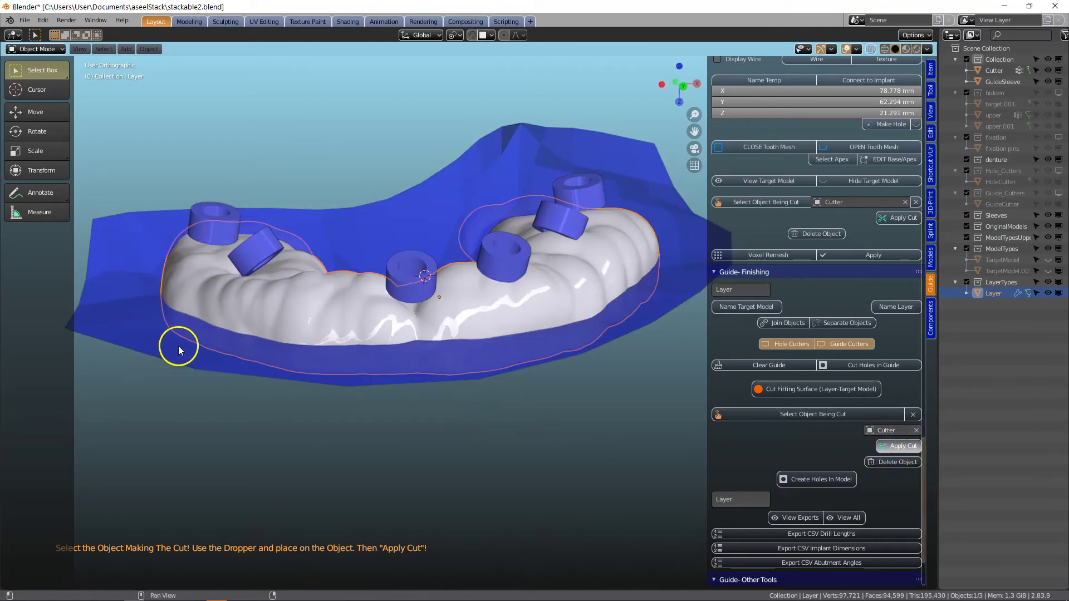
# Step: Delete the Cutter plane and select the trimmed guide Layer
pyautogui.click(153, 336)
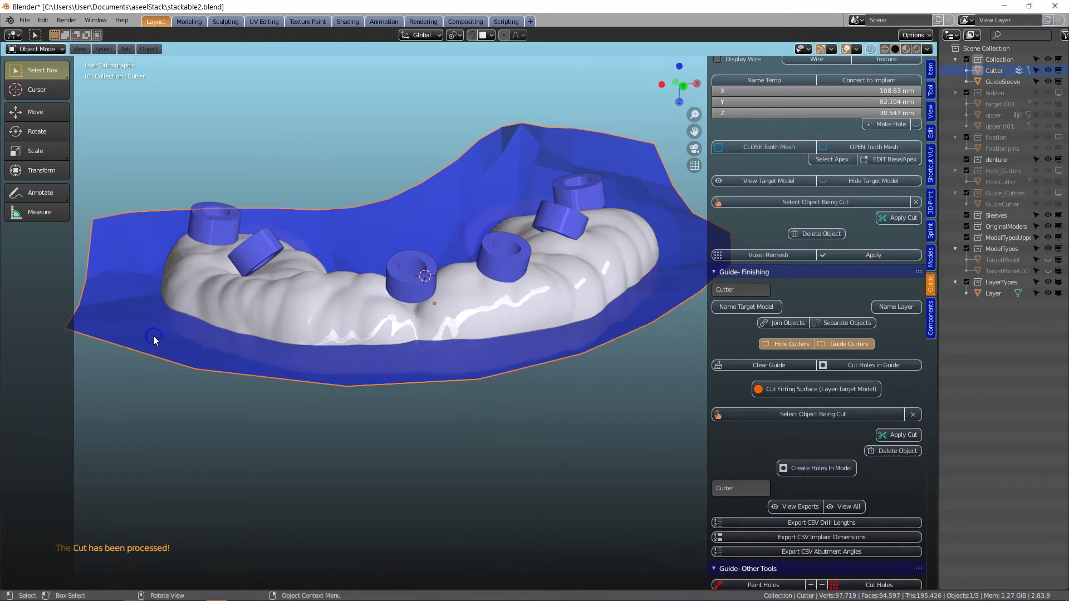
pyautogui.press('x')
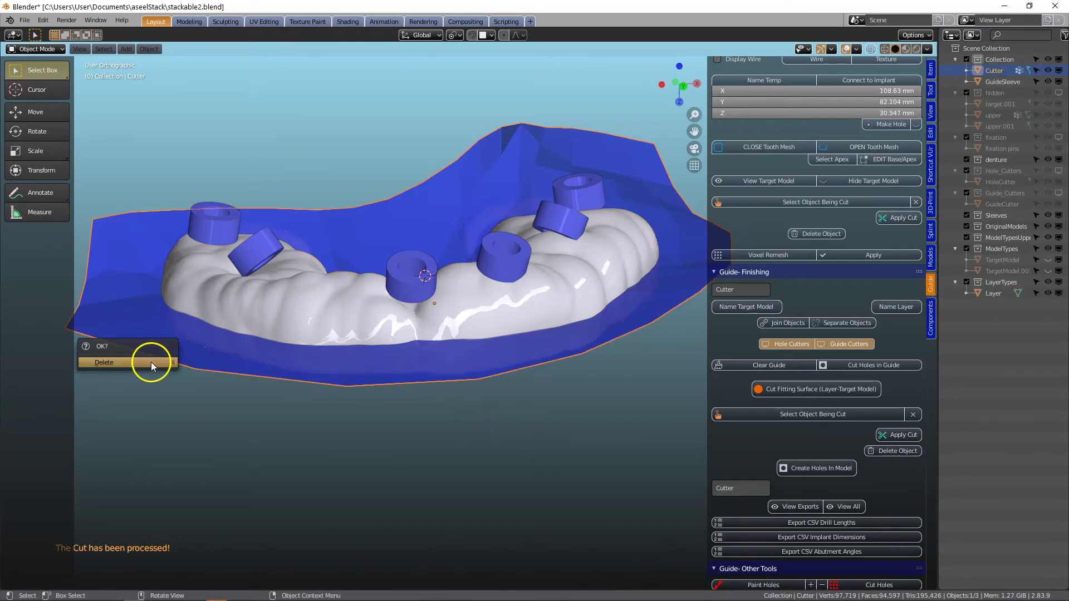
pyautogui.click(152, 362)
pyautogui.moveTo(399, 382); pyautogui.dragTo(523, 395, button='middle')
pyautogui.click(425, 353)
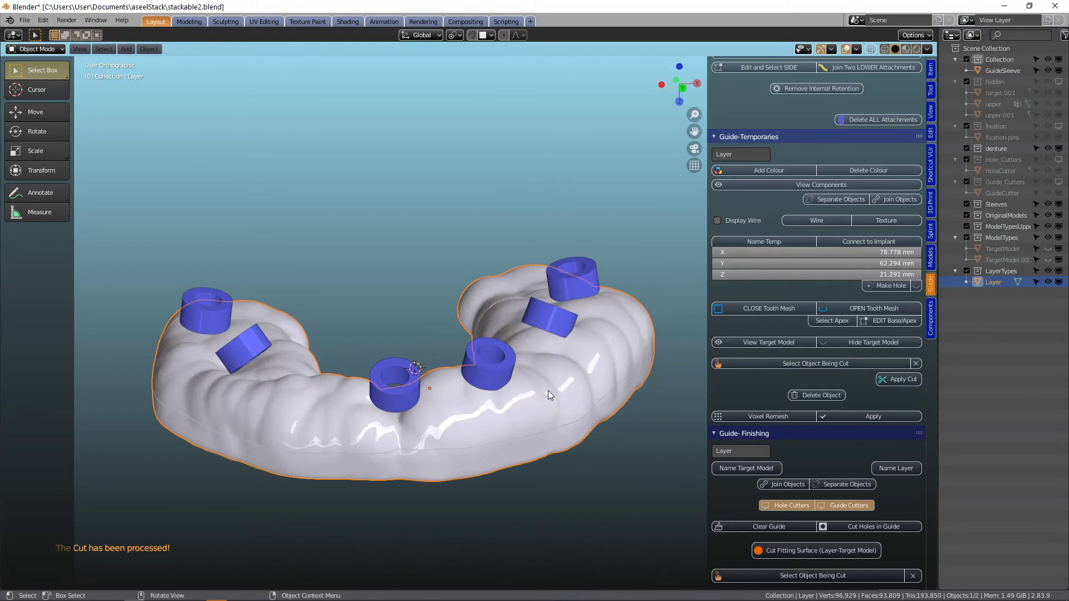
# Step: Separate the guide into its loose pieces, Layer and Layer.001
pyautogui.click(930, 256)
pyautogui.click(866, 174)
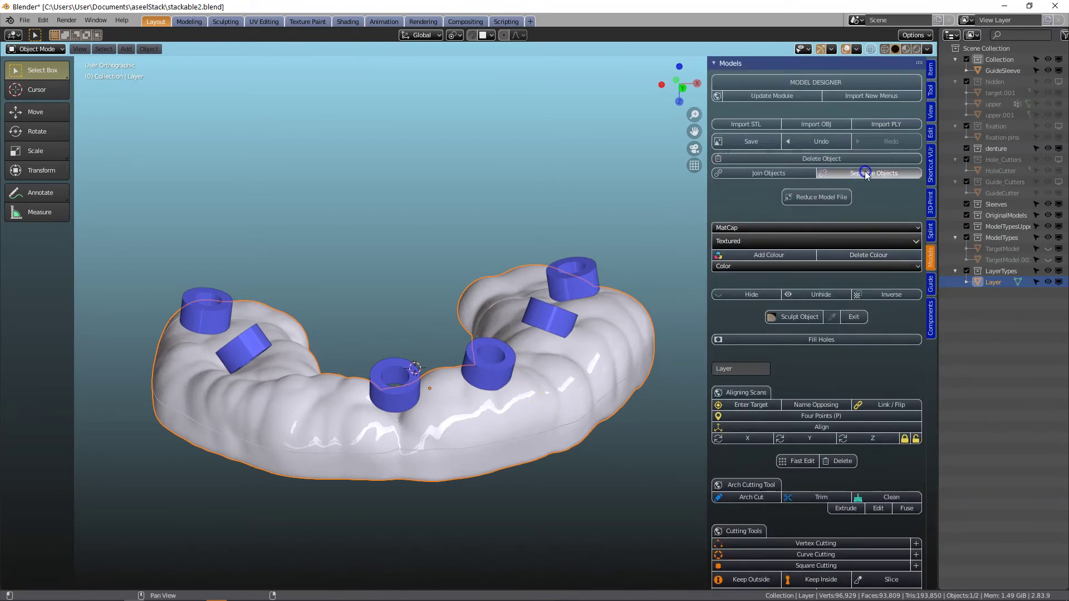
pyautogui.click(461, 428)
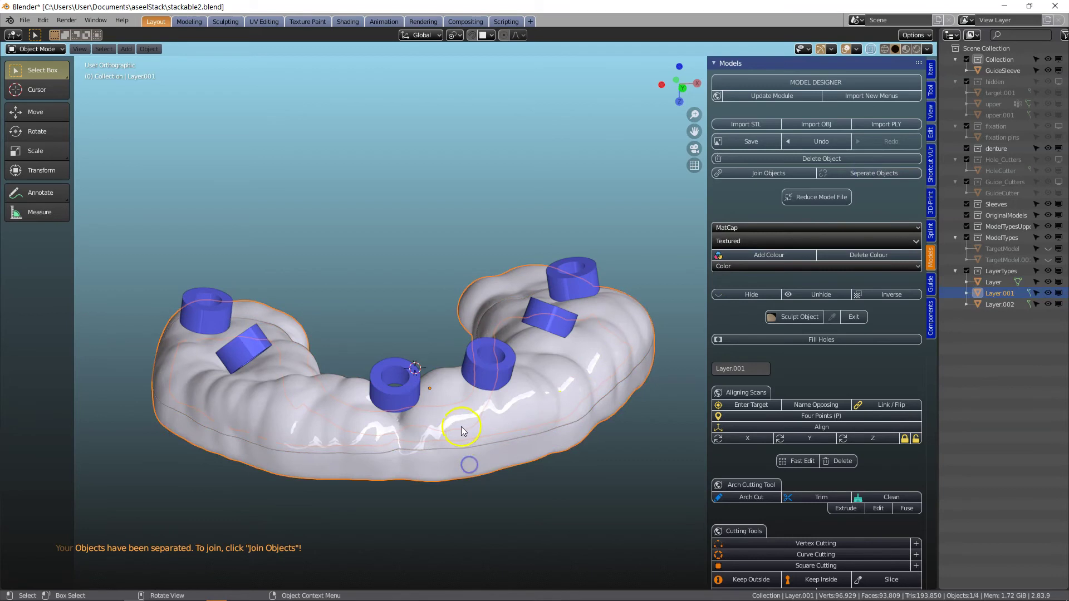
pyautogui.moveTo(451, 467); pyautogui.dragTo(476, 453, button='middle')
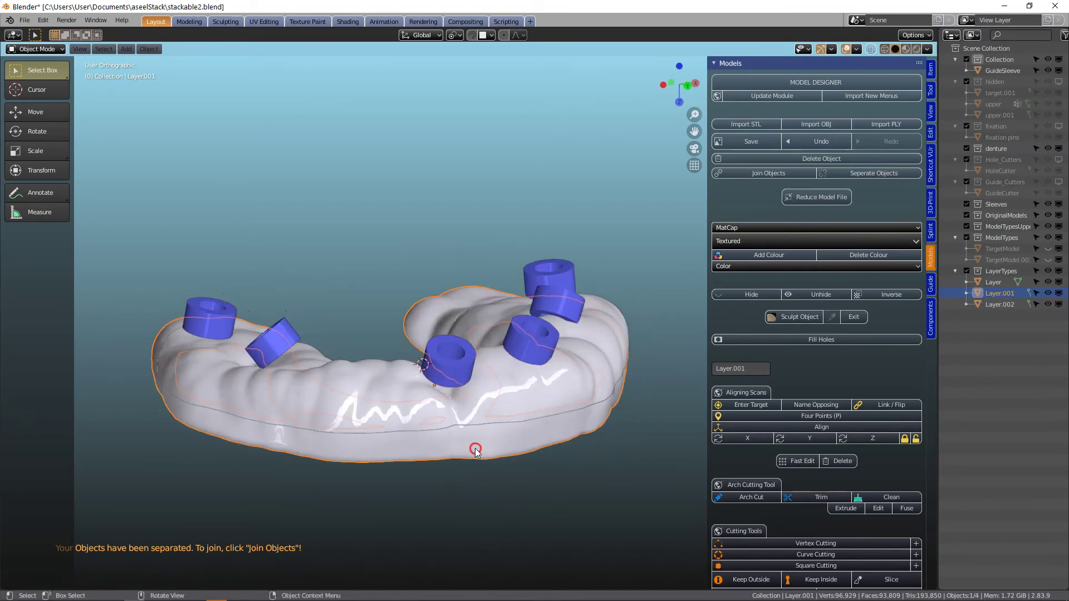
pyautogui.click(385, 402)
# Step: Reveal the hidden target models and delete the leftover lower TargetModel
pyautogui.hotkey('alt', 'h')
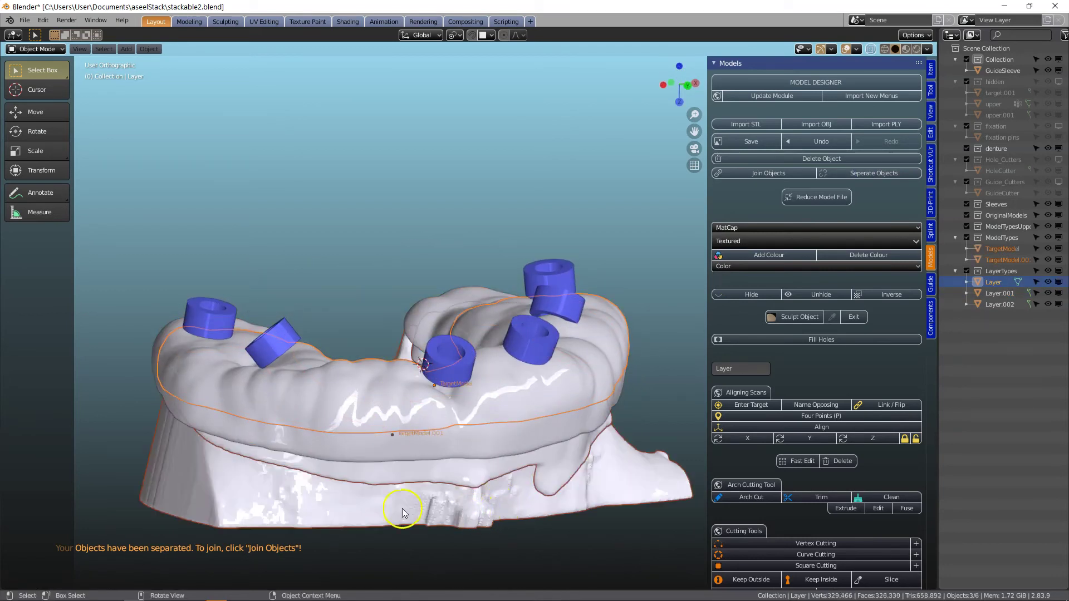
pyautogui.click(366, 474)
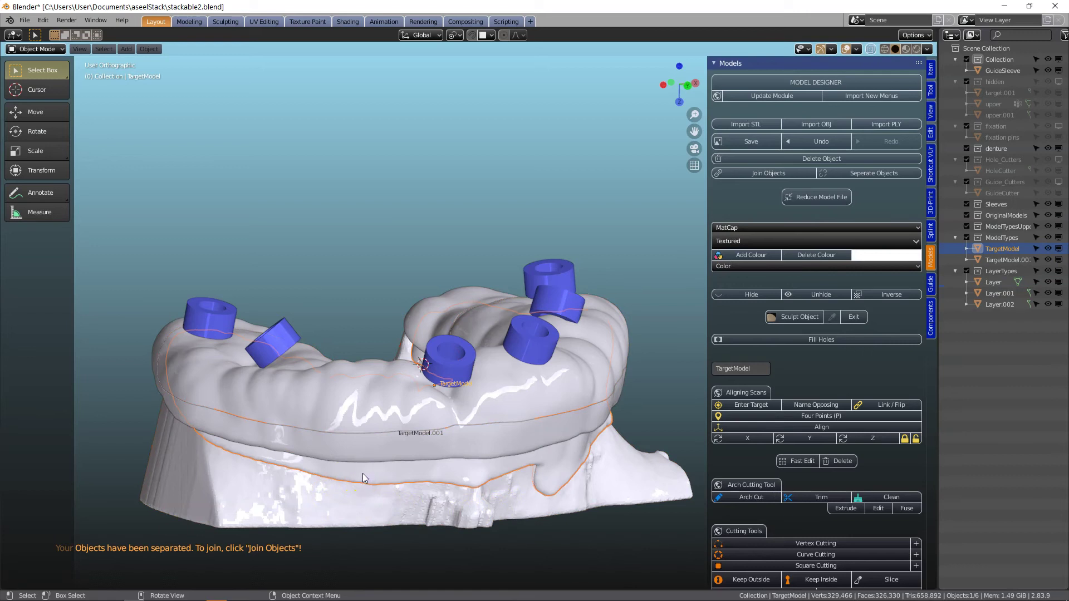
pyautogui.press('x')
pyautogui.click(349, 479)
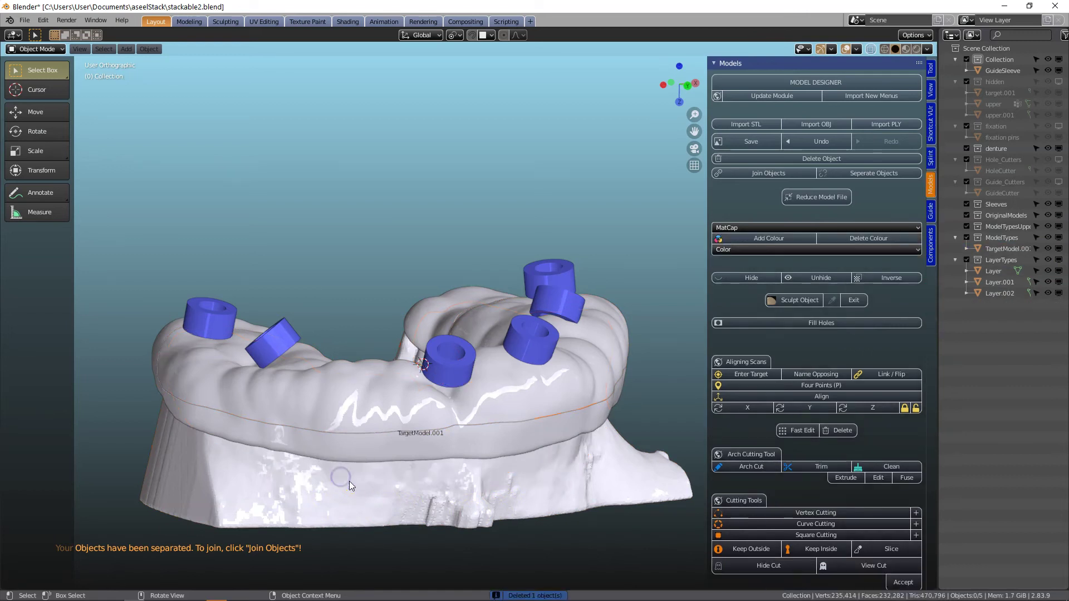
pyautogui.moveTo(349, 481); pyautogui.dragTo(405, 503, button='middle')
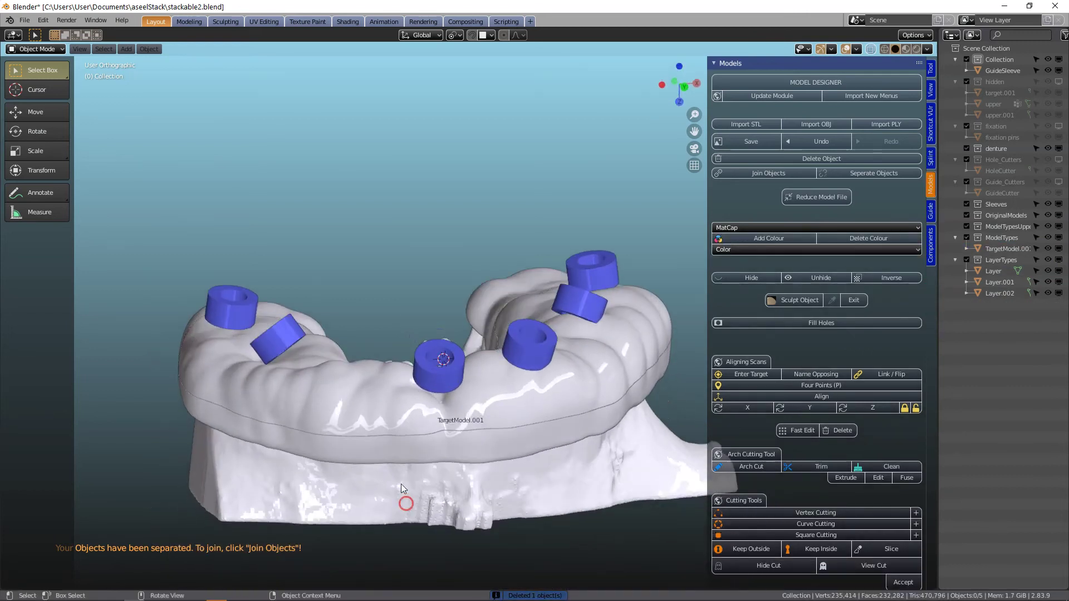
# Step: Temporarily hide the Layer.001 arch to inspect the model, then unhide it
pyautogui.click(400, 451)
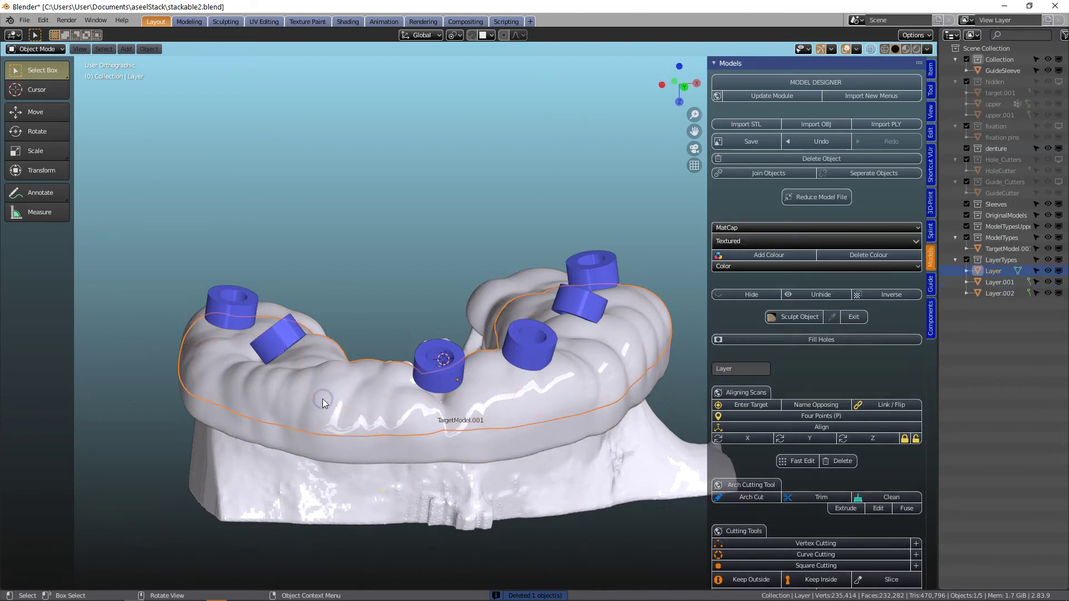
pyautogui.press('h')
pyautogui.moveTo(322, 399); pyautogui.dragTo(343, 473, button='middle')
pyautogui.hotkey('alt', 'h')
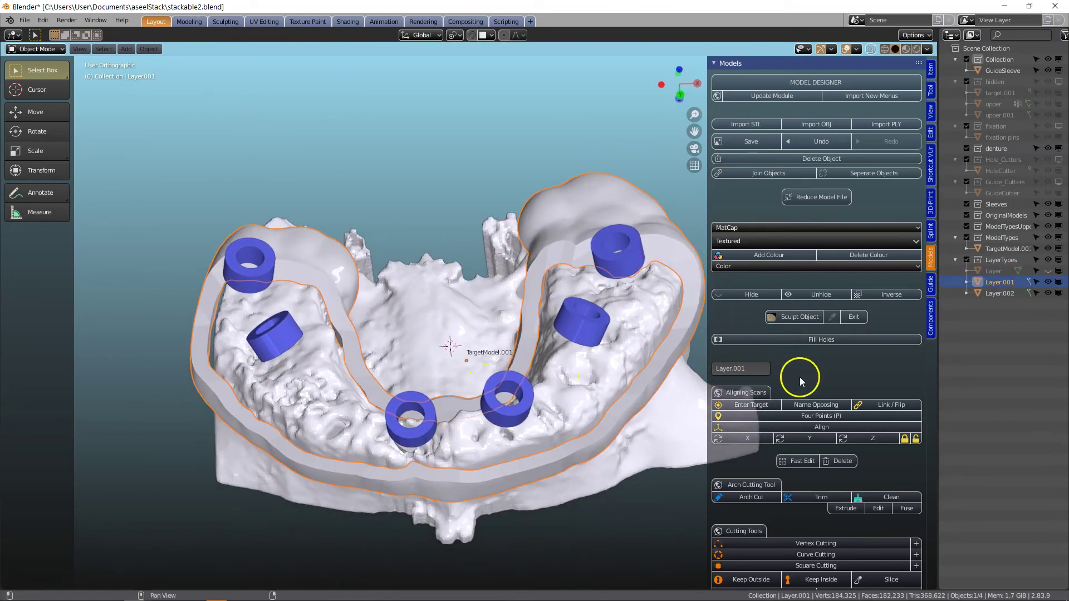
# Step: Add a blue colour to the Layer.001 guide
pyautogui.click(773, 255)
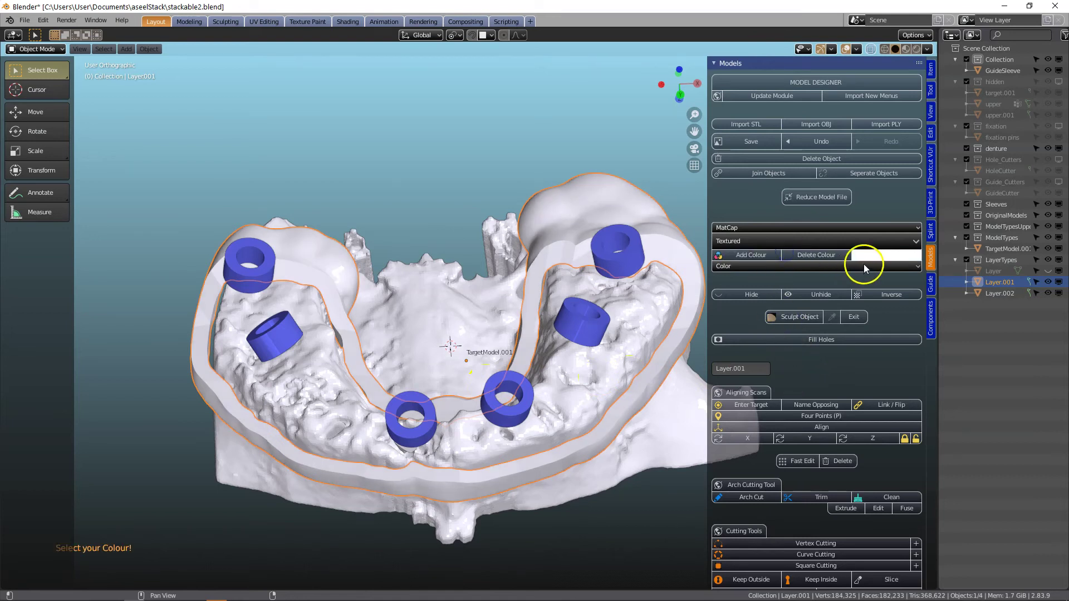
pyautogui.click(883, 256)
pyautogui.click(922, 121)
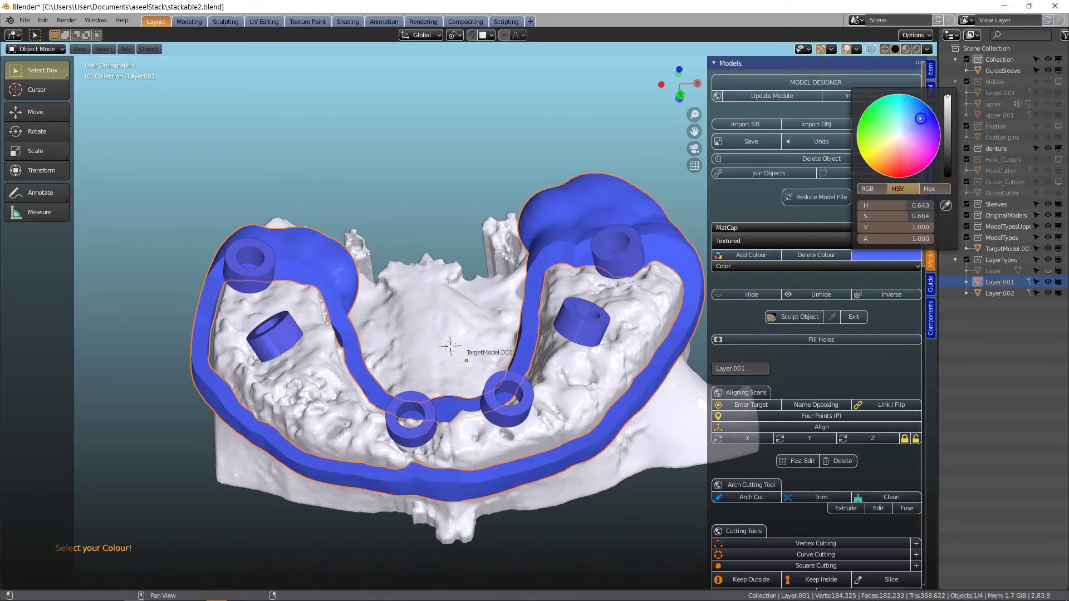
pyautogui.moveTo(499, 436); pyautogui.dragTo(505, 396, button='middle')
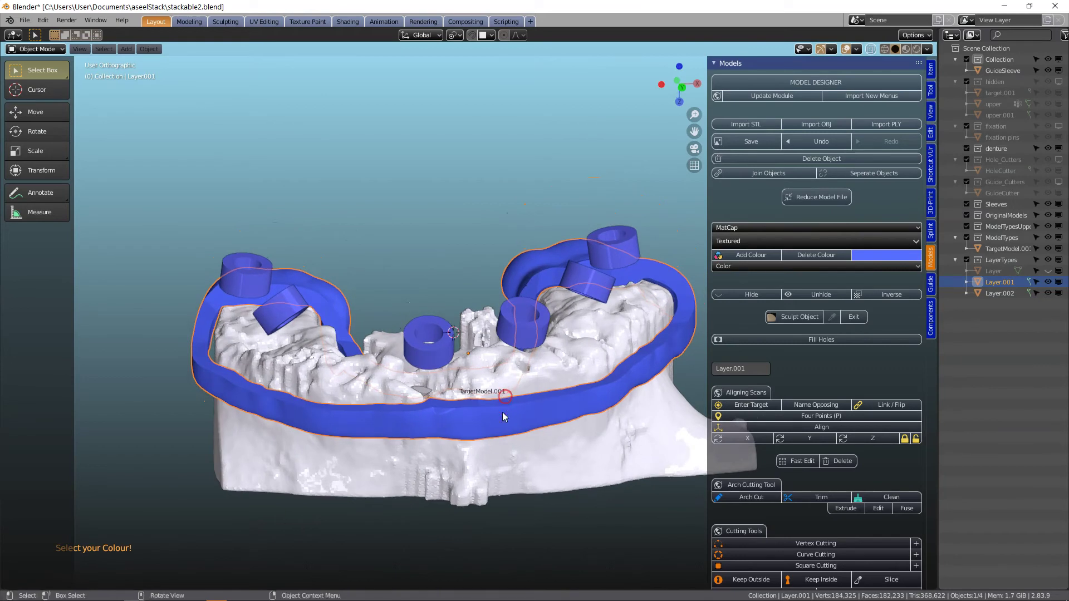
# Step: Colour TargetModel.001 beige and make the white Layer shell visible again
pyautogui.click(528, 464)
pyautogui.click(873, 256)
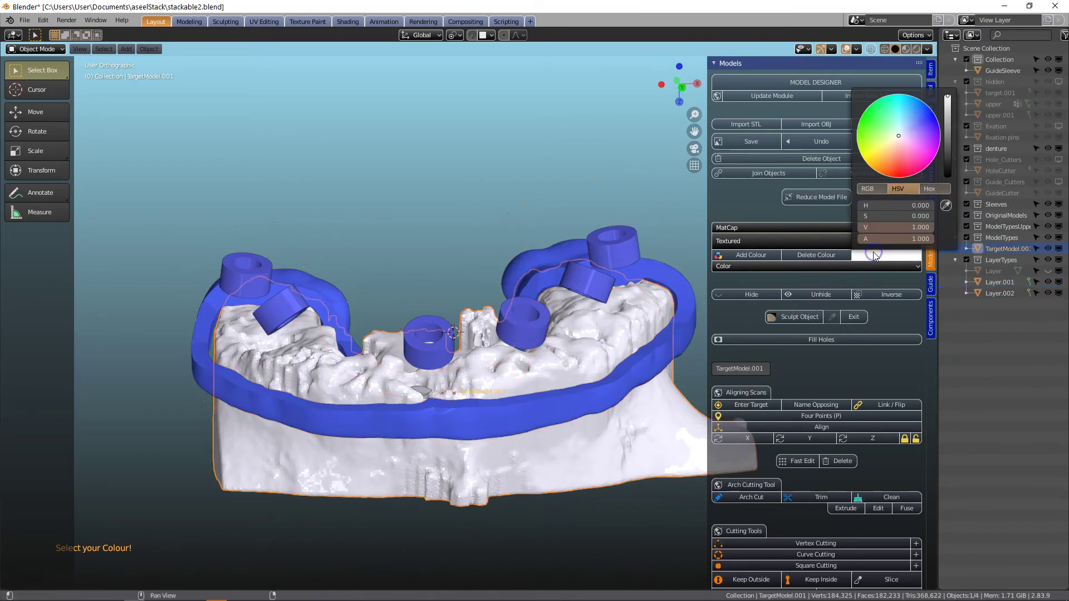
pyautogui.click(895, 154)
pyautogui.moveTo(616, 322); pyautogui.dragTo(479, 446, button='middle')
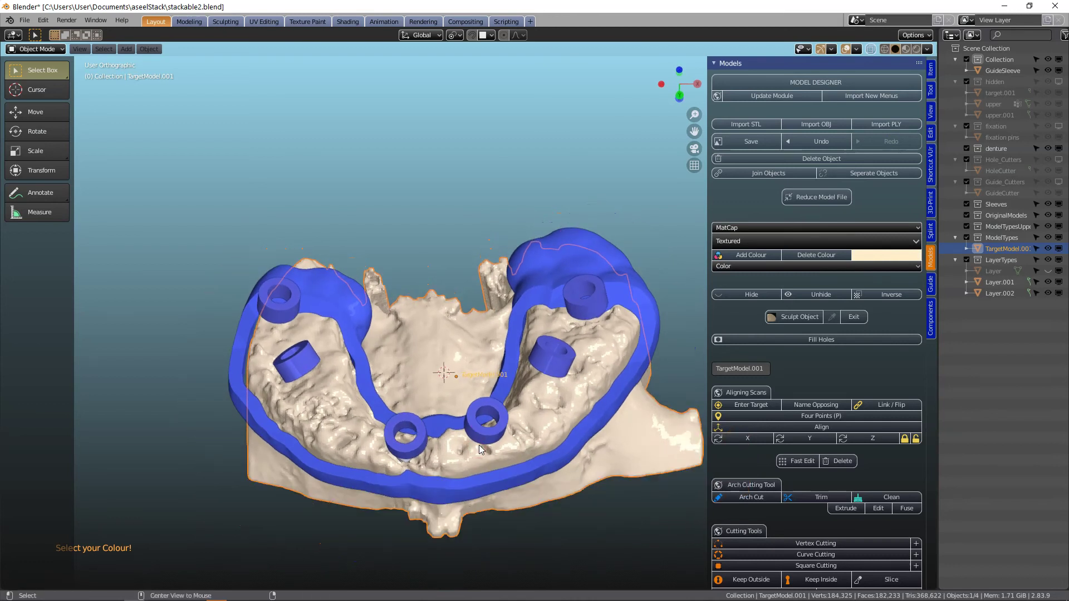
pyautogui.click(475, 450)
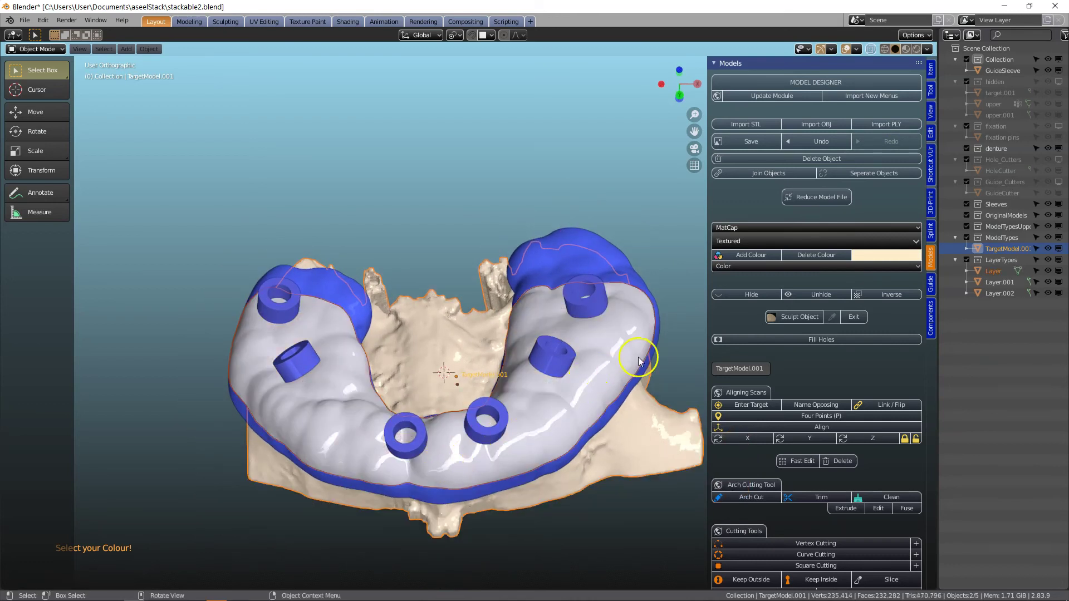
# Step: Hide the toolbar and frame the arch from a near-top view
pyautogui.press('t')
pyautogui.moveTo(453, 370); pyautogui.dragTo(422, 463, button='middle')
pyautogui.click(363, 448)
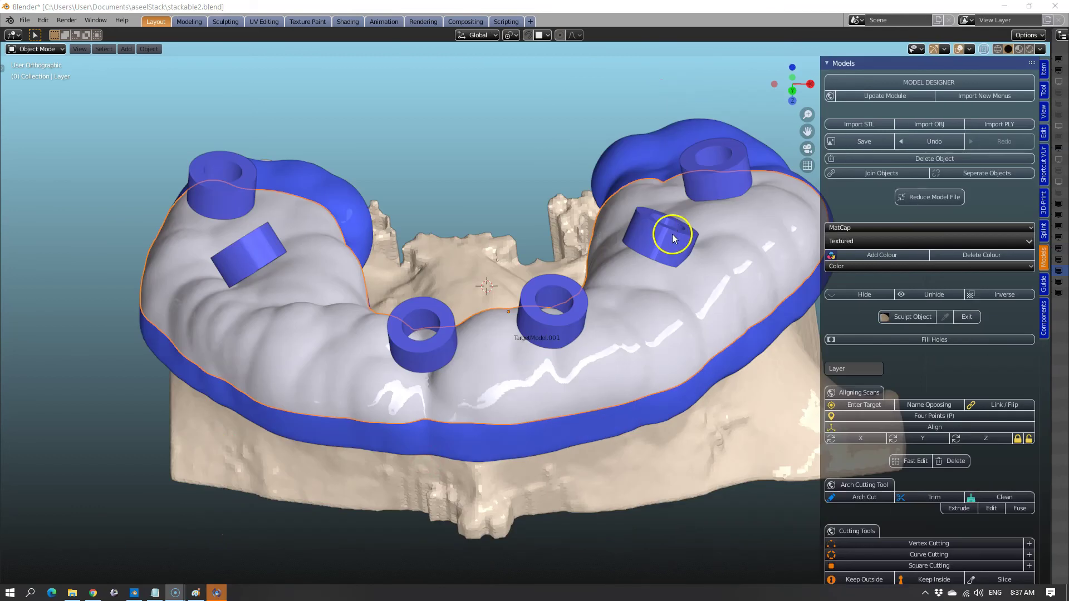
pyautogui.moveTo(673, 234); pyautogui.dragTo(509, 395, button='middle')
pyautogui.moveTo(603, 222); pyautogui.dragTo(592, 202, button='middle')
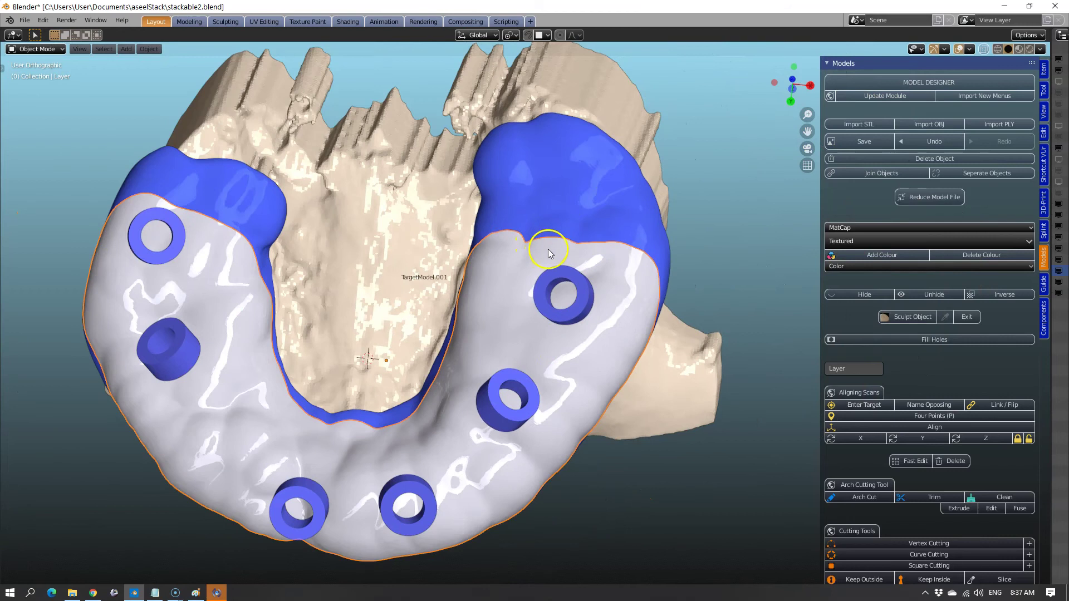
pyautogui.keyDown('shift'); pyautogui.moveTo(549, 254); pyautogui.dragTo(585, 234, button='middle'); pyautogui.keyUp('shift')
# Step: Select the blue Layer.001 guide and scroll the Models panel to Draw Lasso
pyautogui.click(305, 190)
pyautogui.moveTo(318, 226); pyautogui.dragTo(323, 235, button='middle')
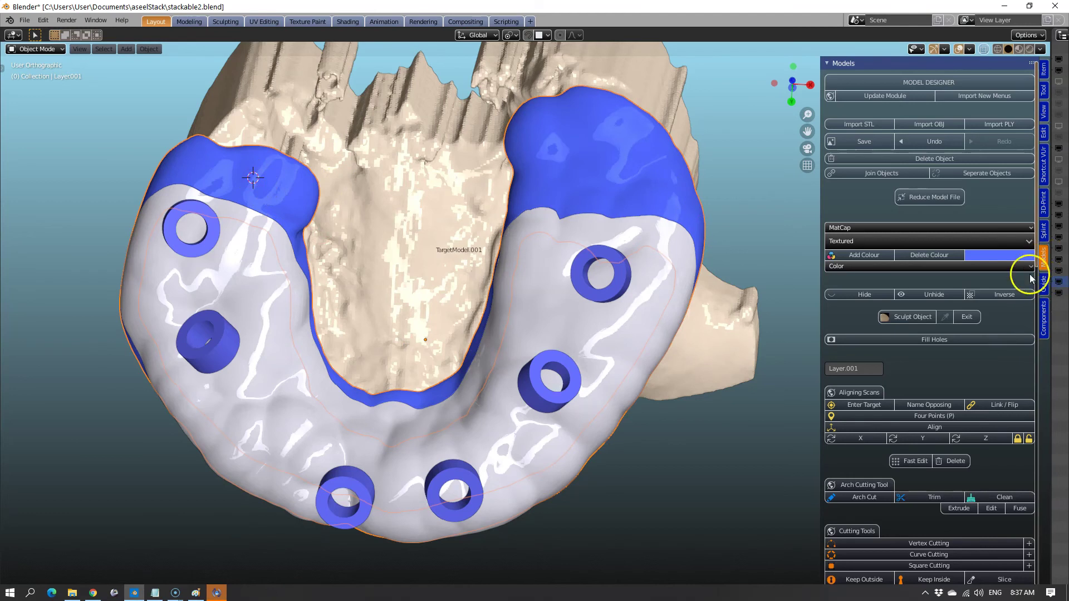
pyautogui.scroll(-3, 1033, 272)
pyautogui.scroll(-8, 942, 407)
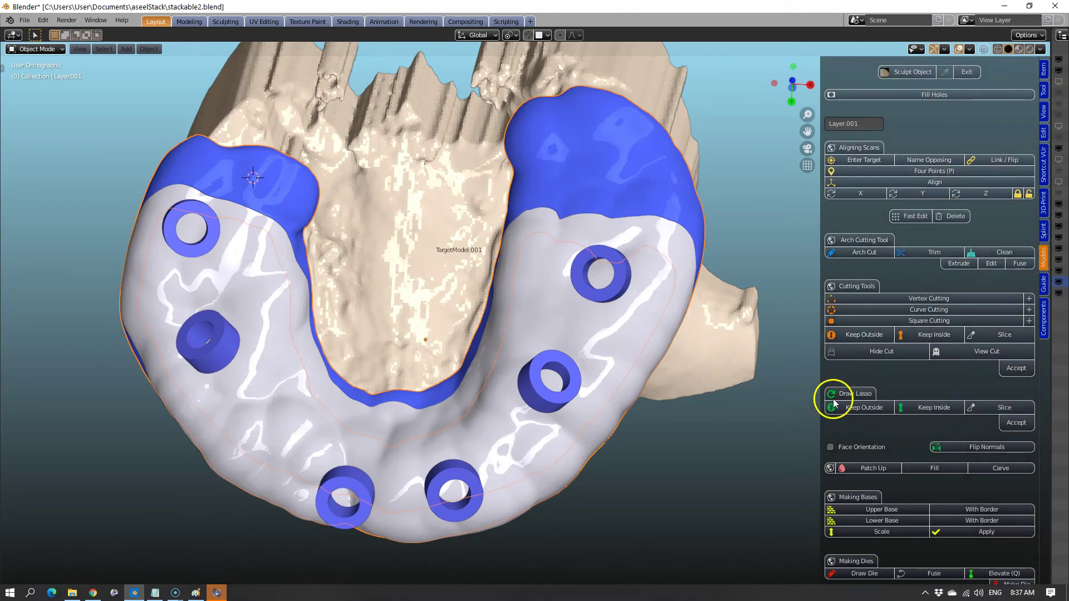
# Step: Lasso-trim the left distal end off the blue guide, keeping the outside
pyautogui.click(850, 393)
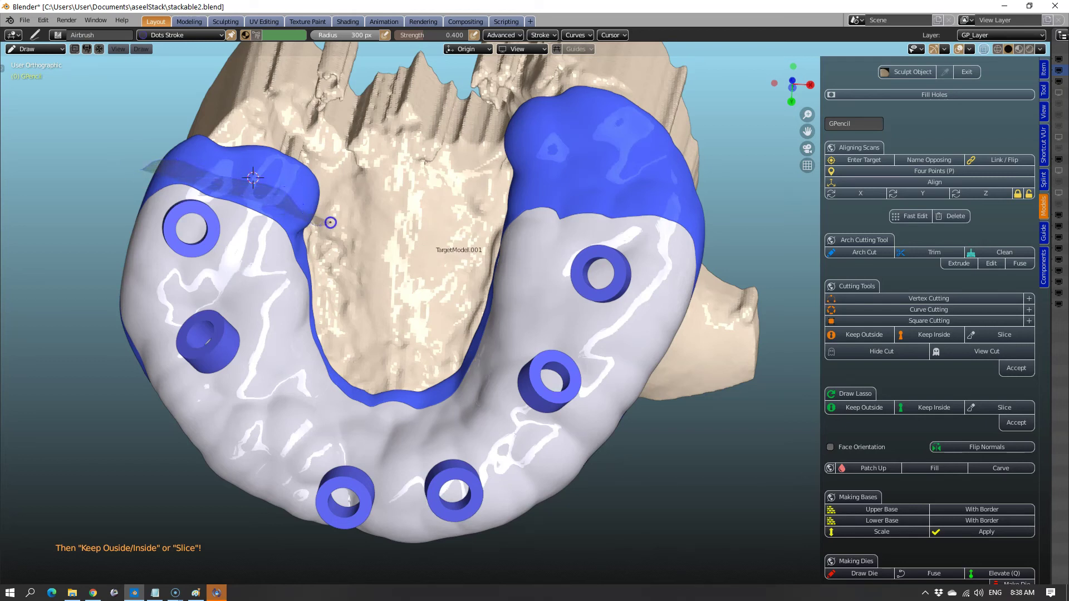
pyautogui.moveTo(330, 222)
pyautogui.mouseDown()
pyautogui.moveTo(354, 135)
pyautogui.moveTo(337, 99)
pyautogui.moveTo(218, 69)
pyautogui.moveTo(137, 82)
pyautogui.moveTo(96, 118)
pyautogui.mouseUp()
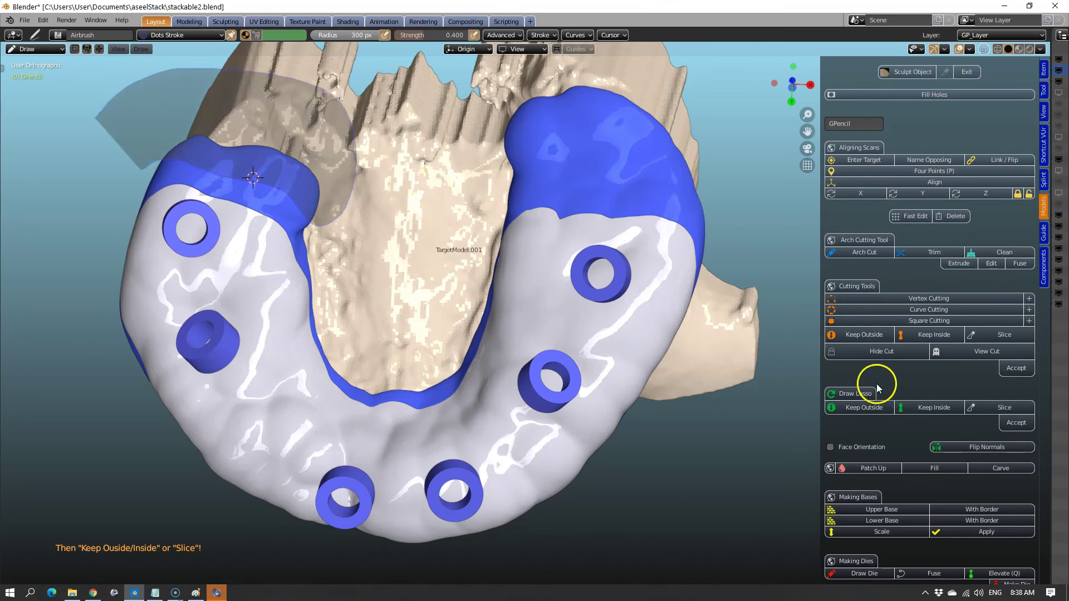
pyautogui.click(860, 408)
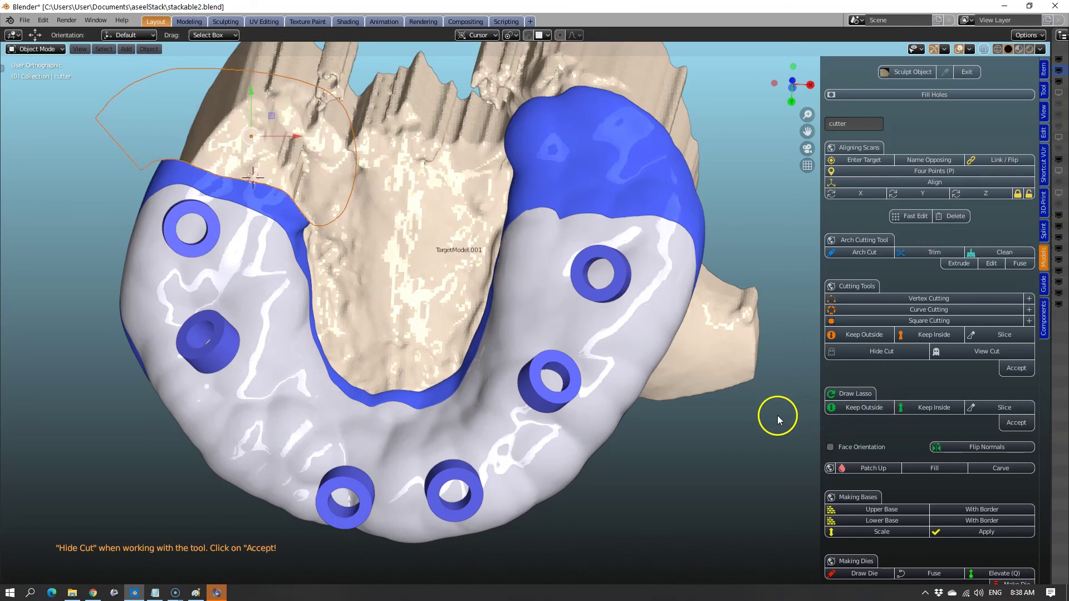
pyautogui.click(1018, 424)
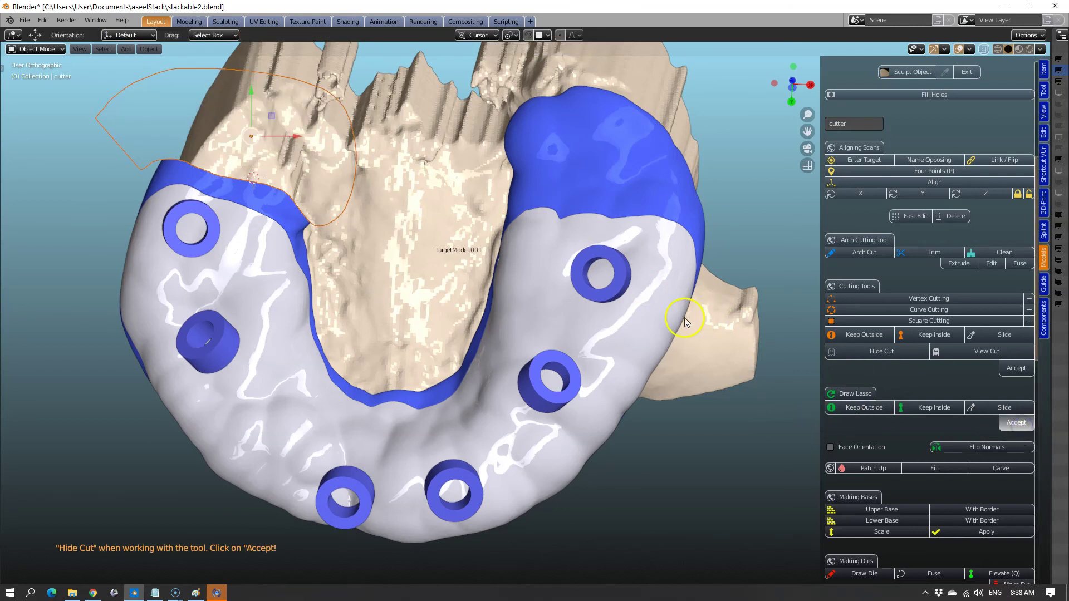
# Step: Select the target guide and place the 3D cursor on its right end
pyautogui.click(559, 154)
pyautogui.click(581, 163)
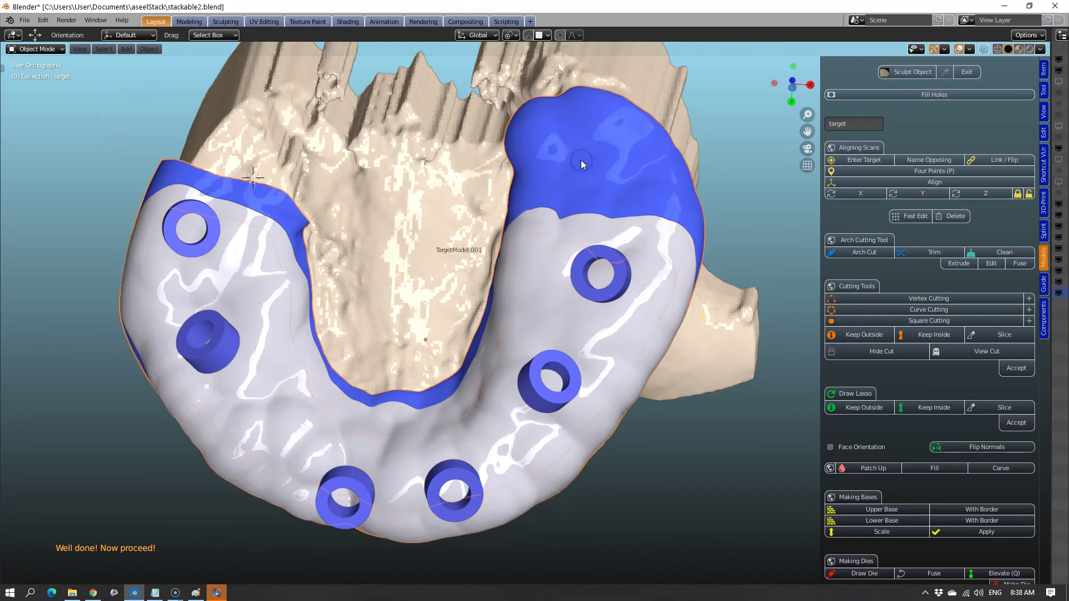
pyautogui.keyDown('shift'); pyautogui.rightClick(580, 162); pyautogui.keyUp('shift')
# Step: Lasso-trim the right distal end off the guide, keeping the outside
pyautogui.click(855, 393)
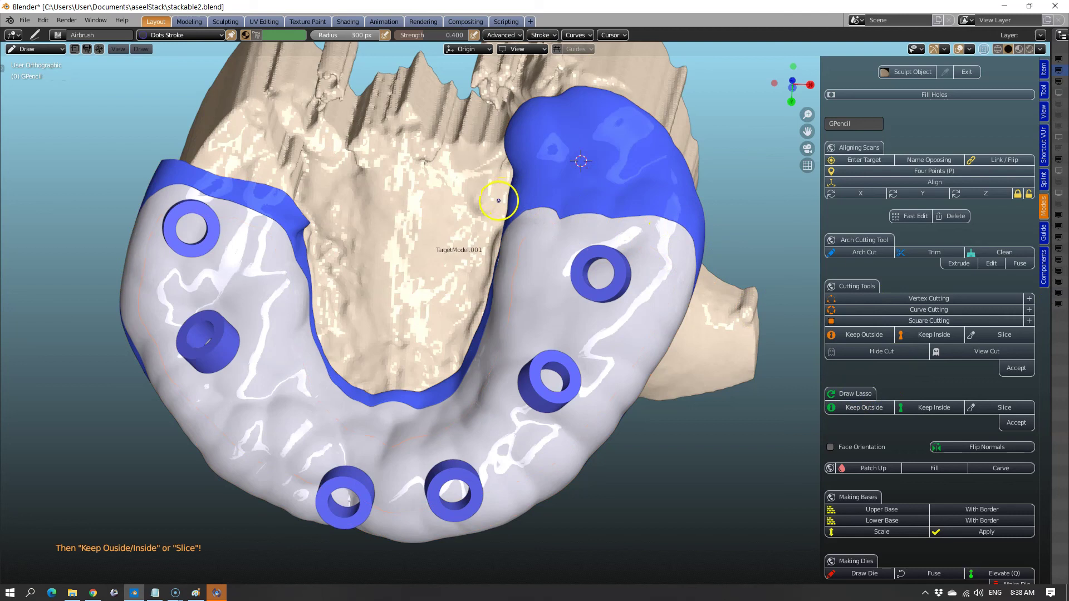
pyautogui.click(508, 185)
pyautogui.moveTo(540, 172)
pyautogui.mouseDown()
pyautogui.moveTo(618, 186)
pyautogui.moveTo(651, 179)
pyautogui.moveTo(696, 199)
pyautogui.moveTo(730, 105)
pyautogui.moveTo(484, 67)
pyautogui.moveTo(456, 124)
pyautogui.mouseUp()
pyautogui.click(860, 407)
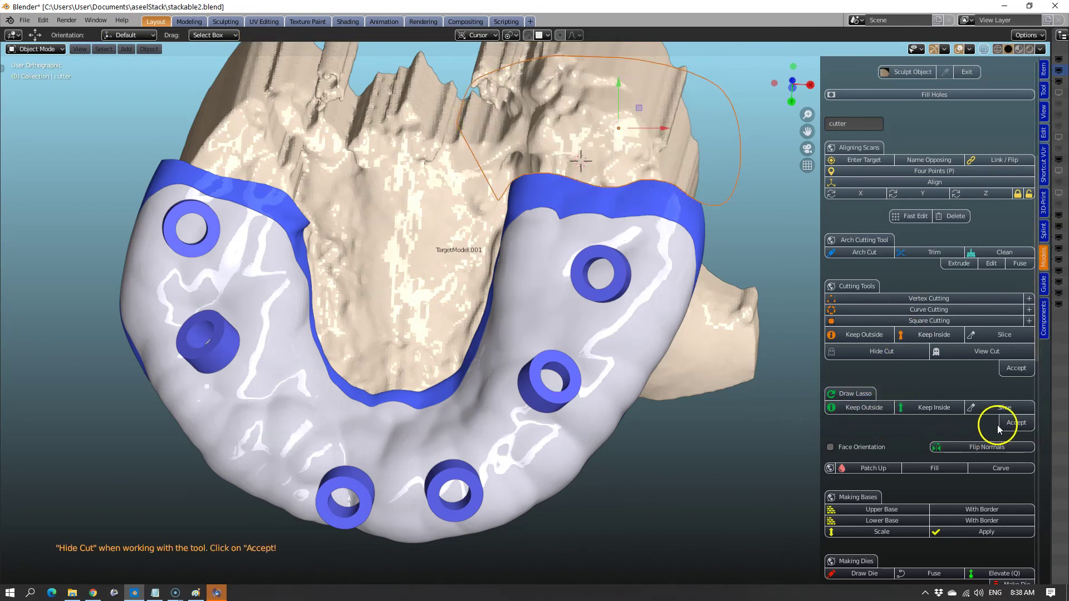
pyautogui.click(1016, 422)
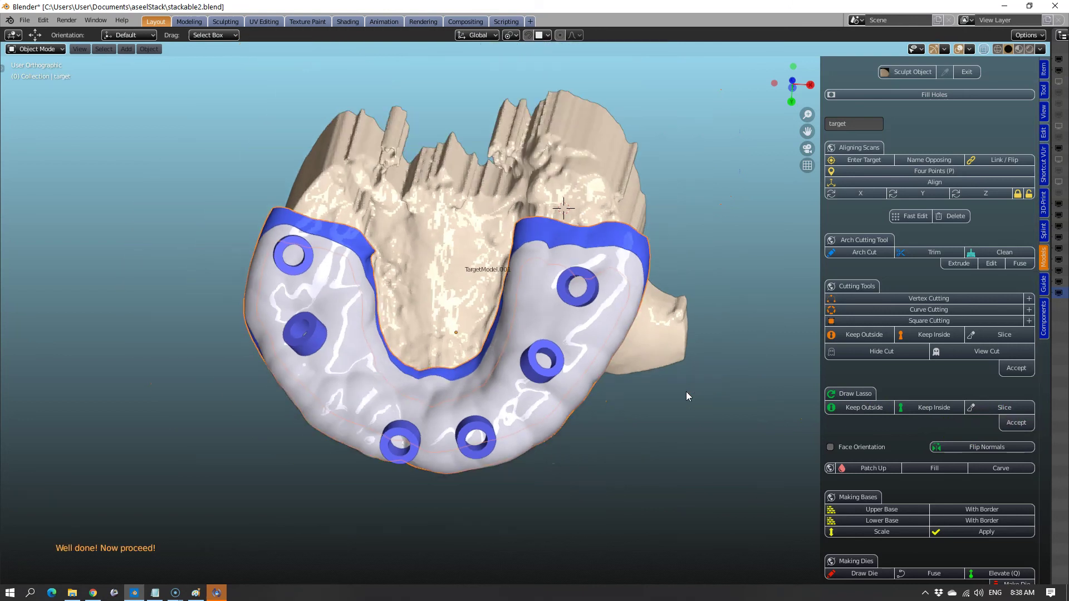
# Step: Orbit and zoom to inspect the trimmed guide and sleeves from a low side view
pyautogui.moveTo(686, 392); pyautogui.dragTo(499, 327, button='middle')
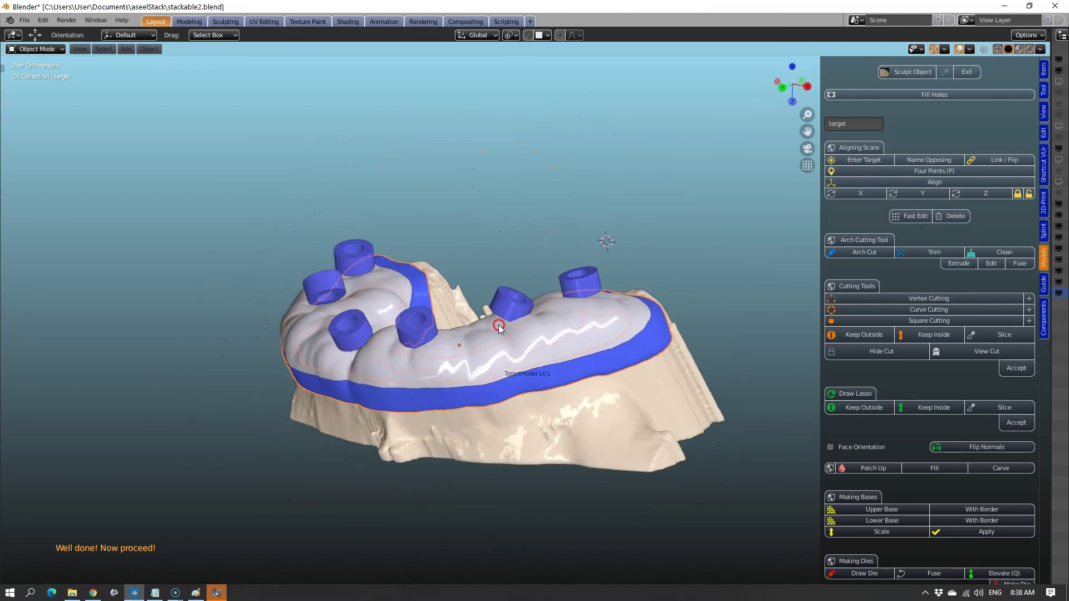
pyautogui.scroll(2, 512, 325)
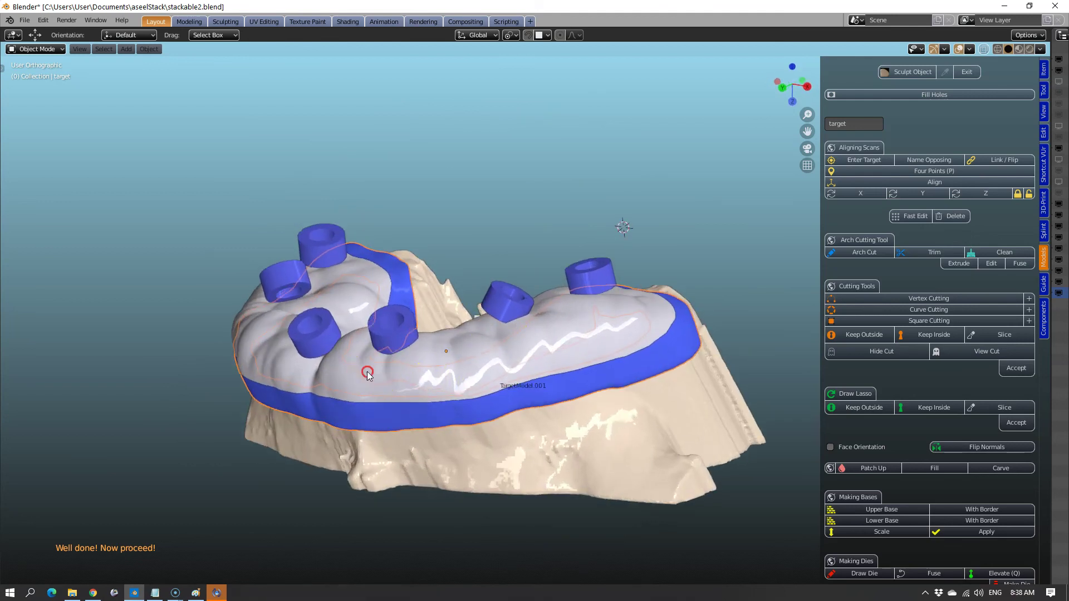
pyautogui.moveTo(367, 375); pyautogui.dragTo(365, 359, button='middle')
pyautogui.scroll(1, 365, 359)
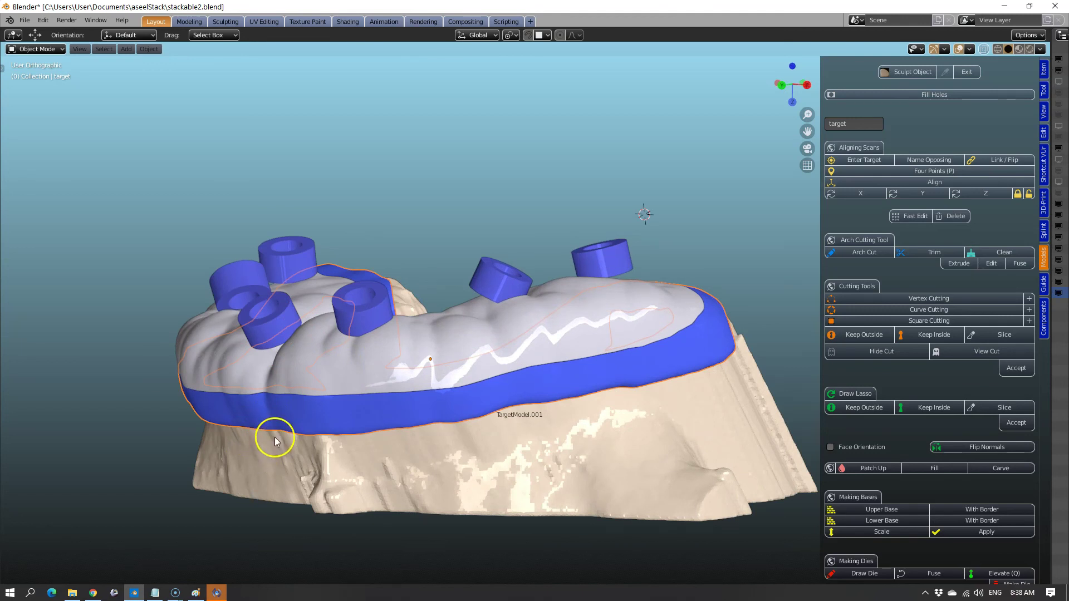
pyautogui.scroll(-1, 441, 408)
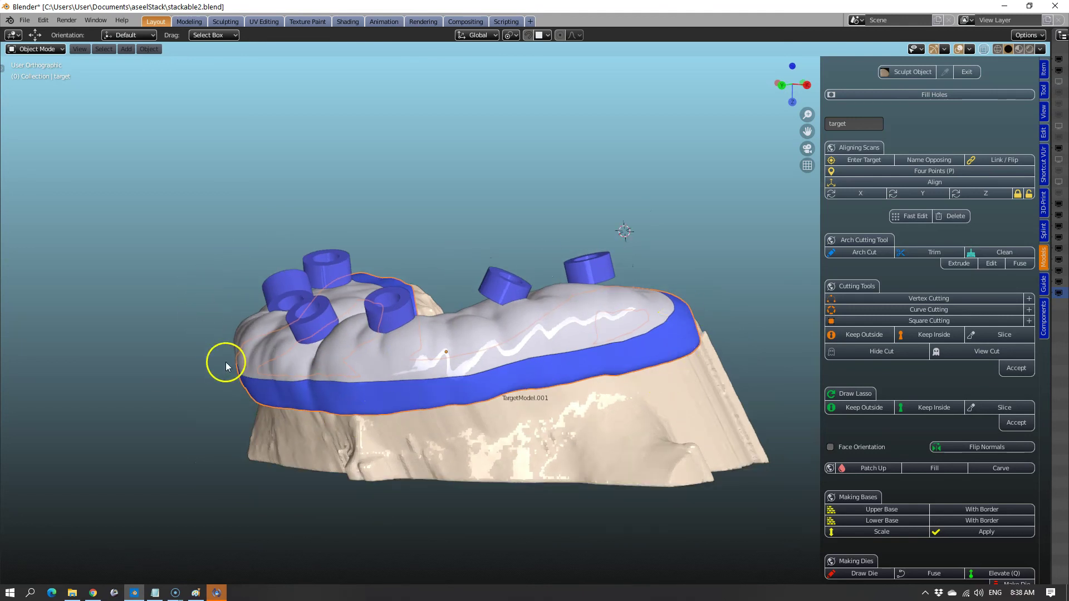